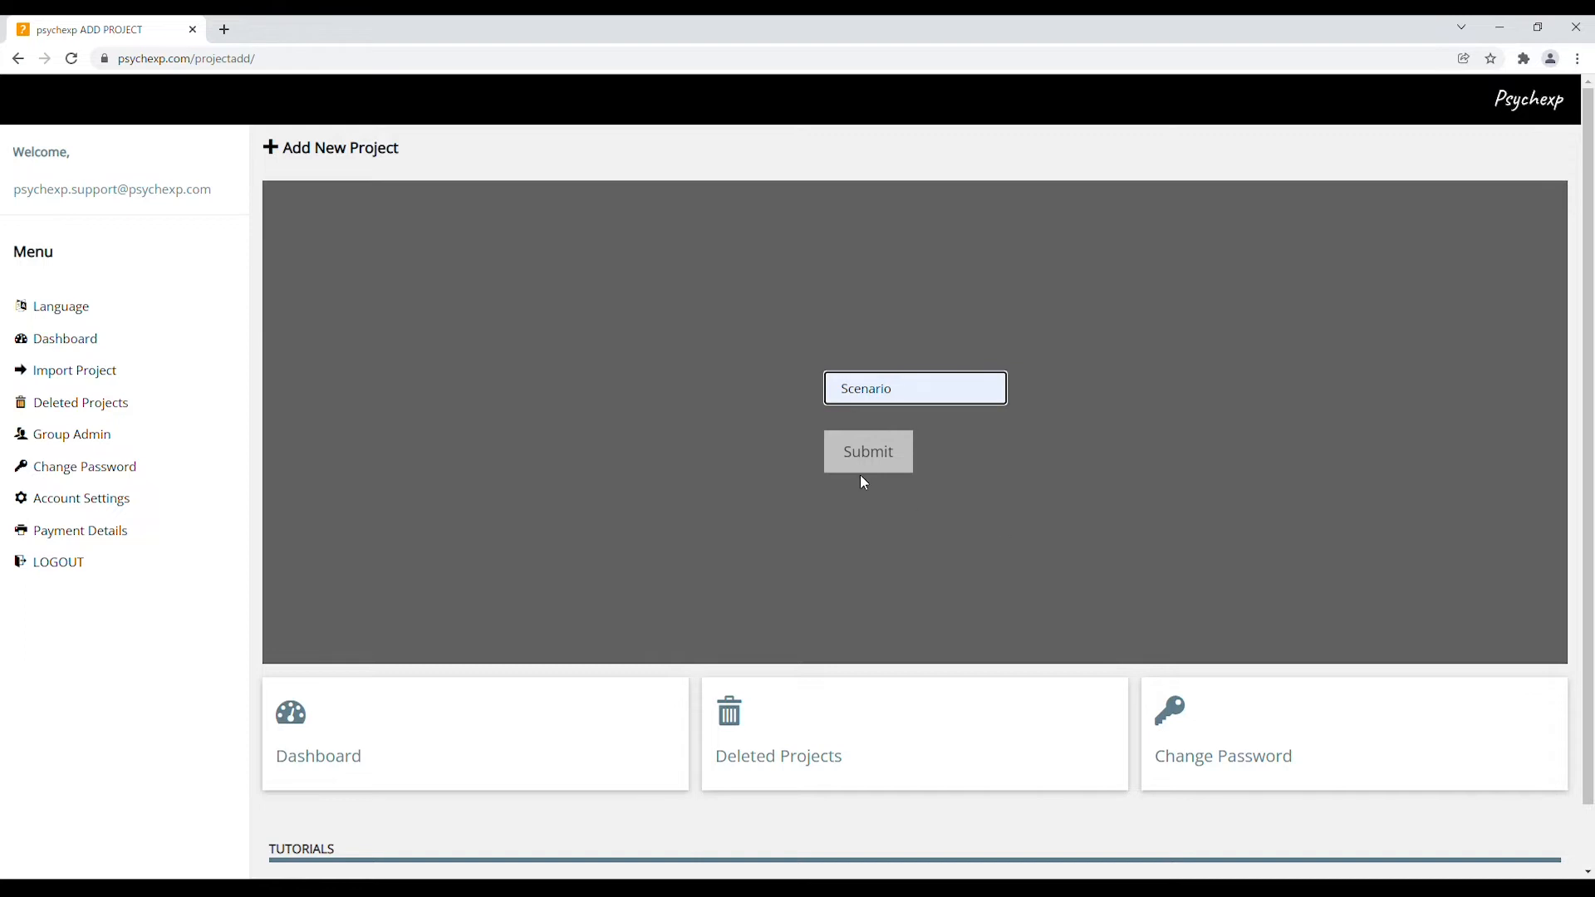
# Create the Scenario project, open it, and view its Default Block's single-choice question in Edit Project
pyautogui.click(861, 459)
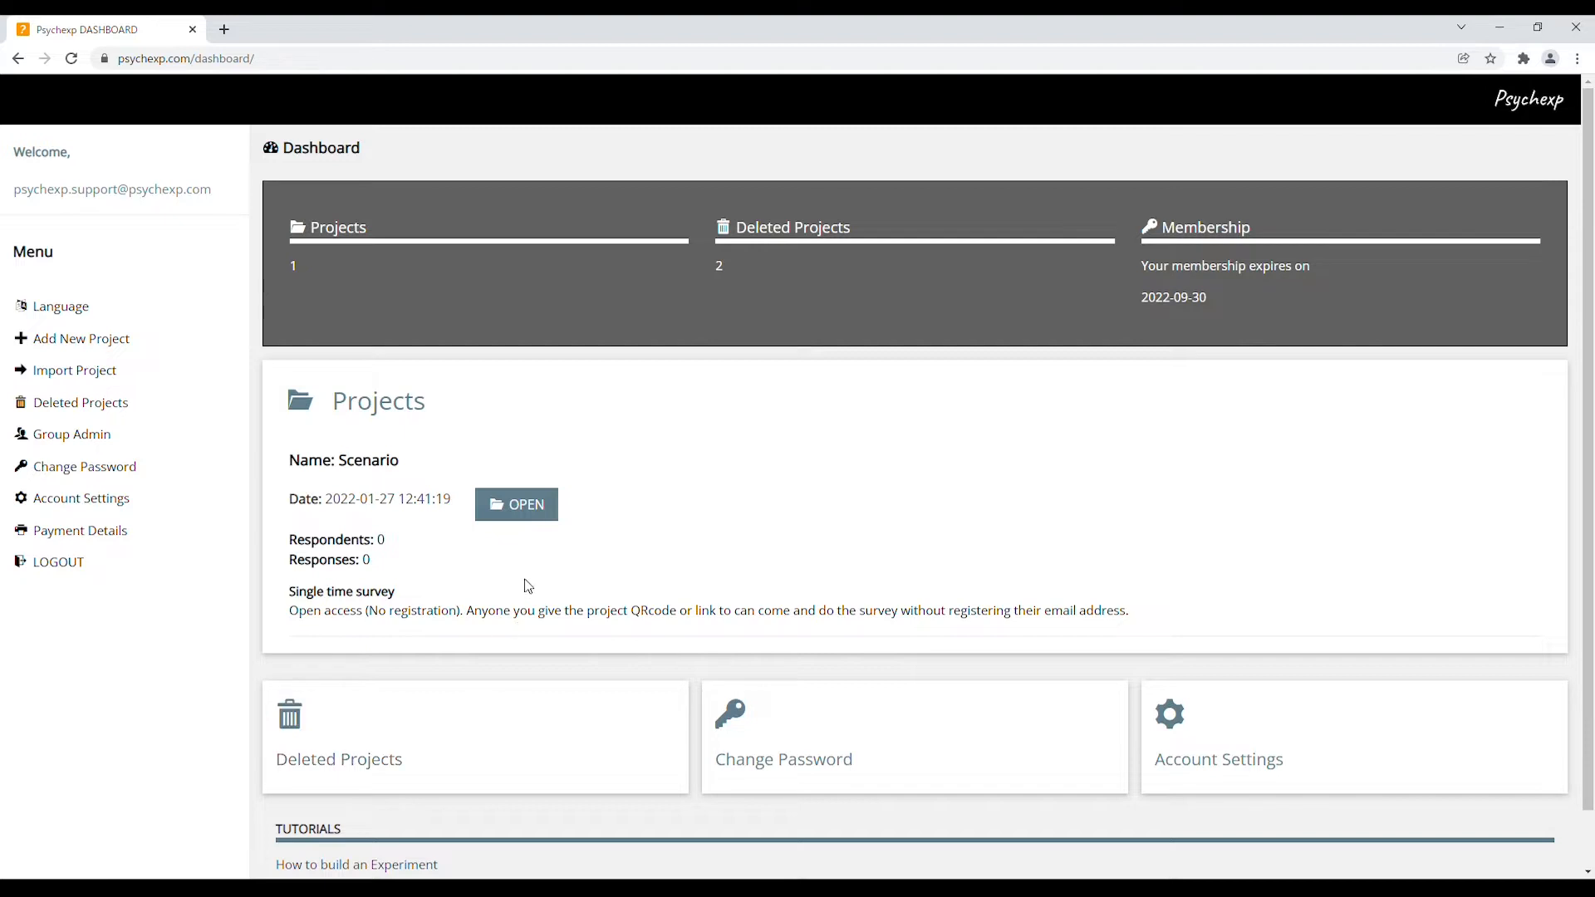
pyautogui.click(534, 515)
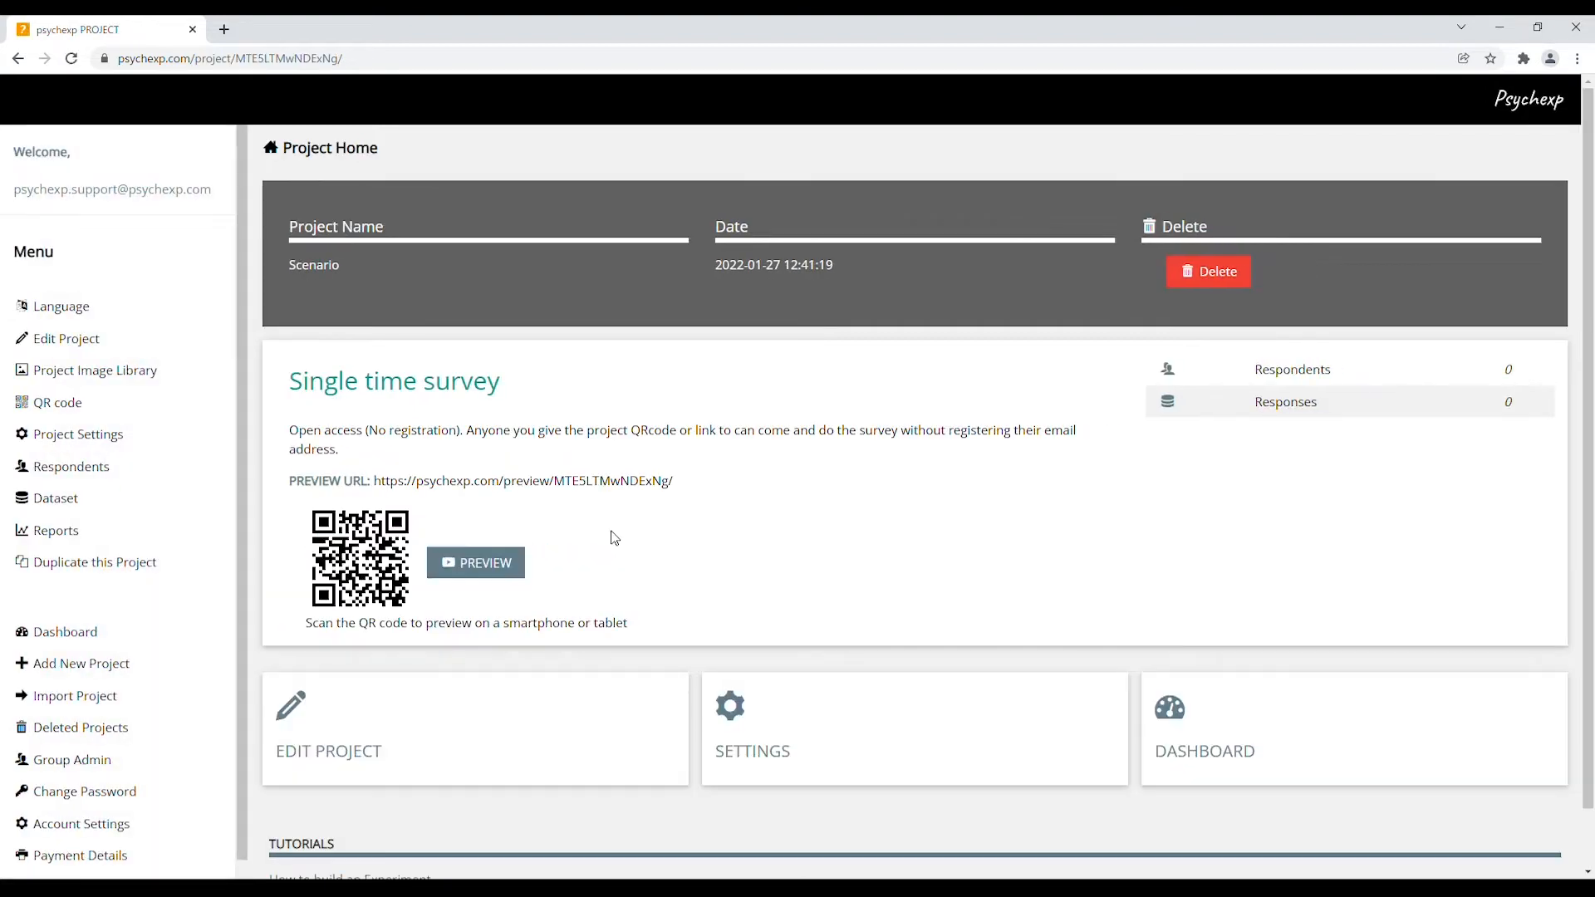
pyautogui.click(504, 729)
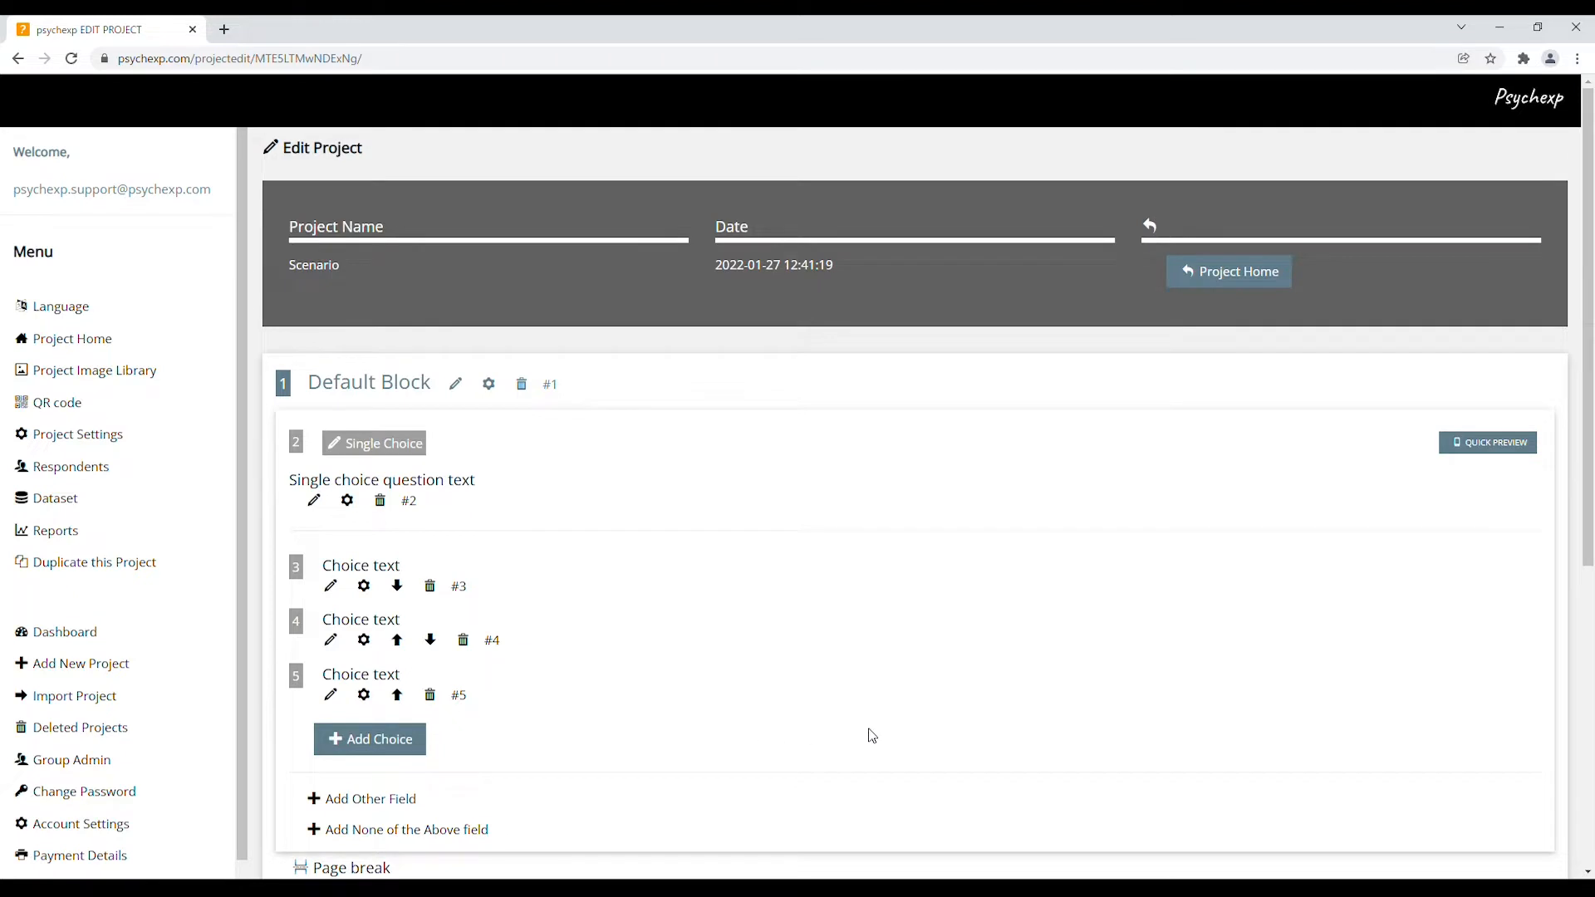
pyautogui.scroll(-4, 866, 735)
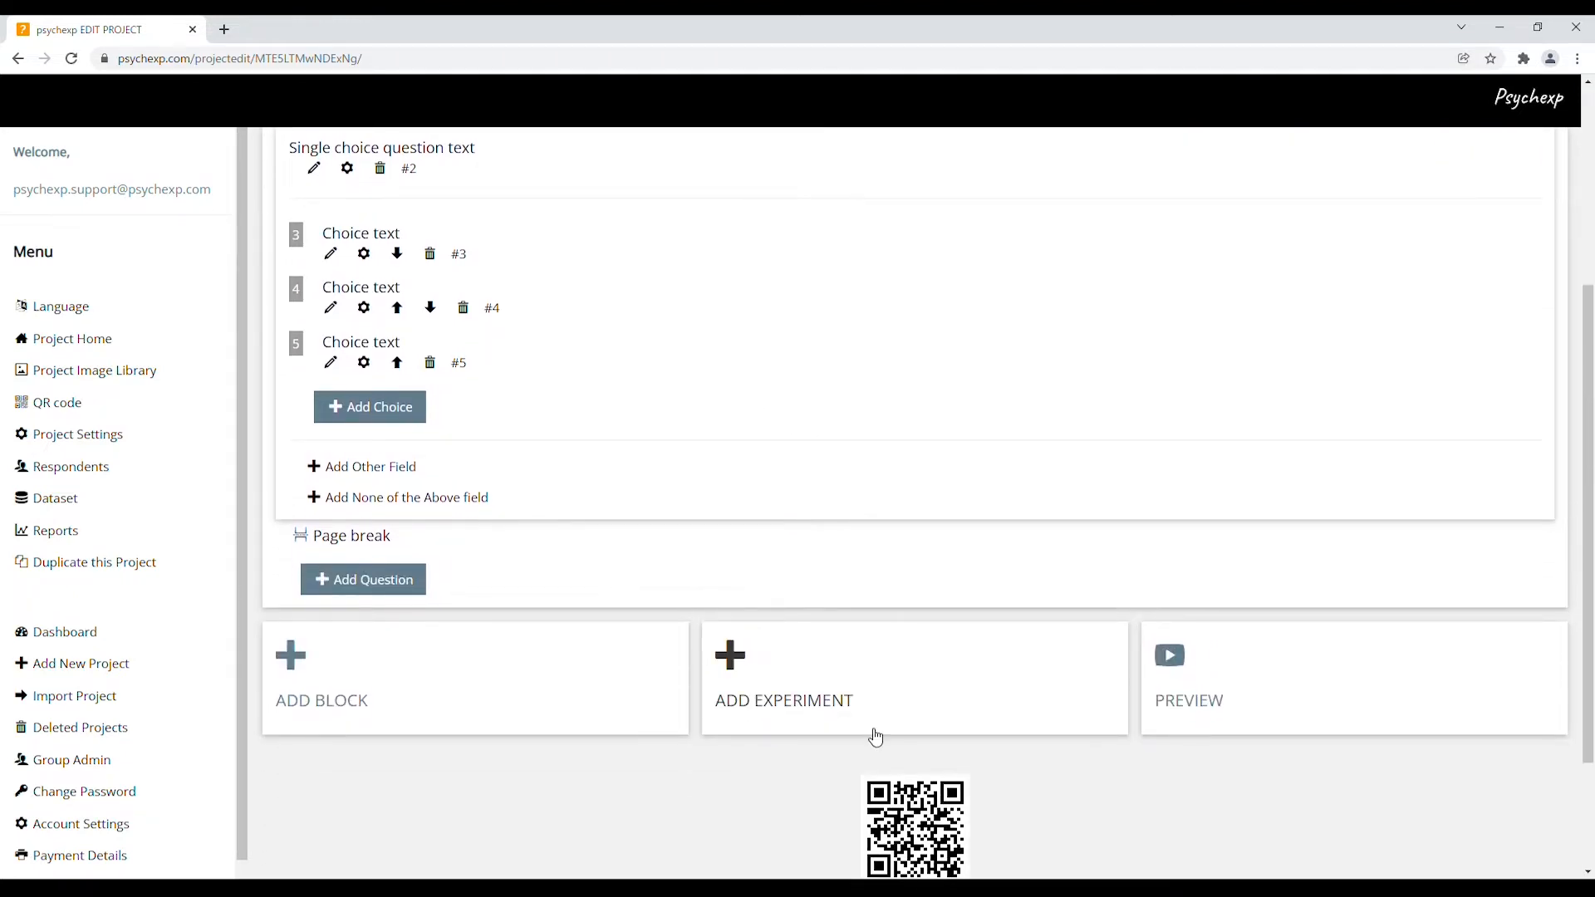
# Add a SCENARIO EXPERIMENT as the project's experiment type
pyautogui.click(861, 685)
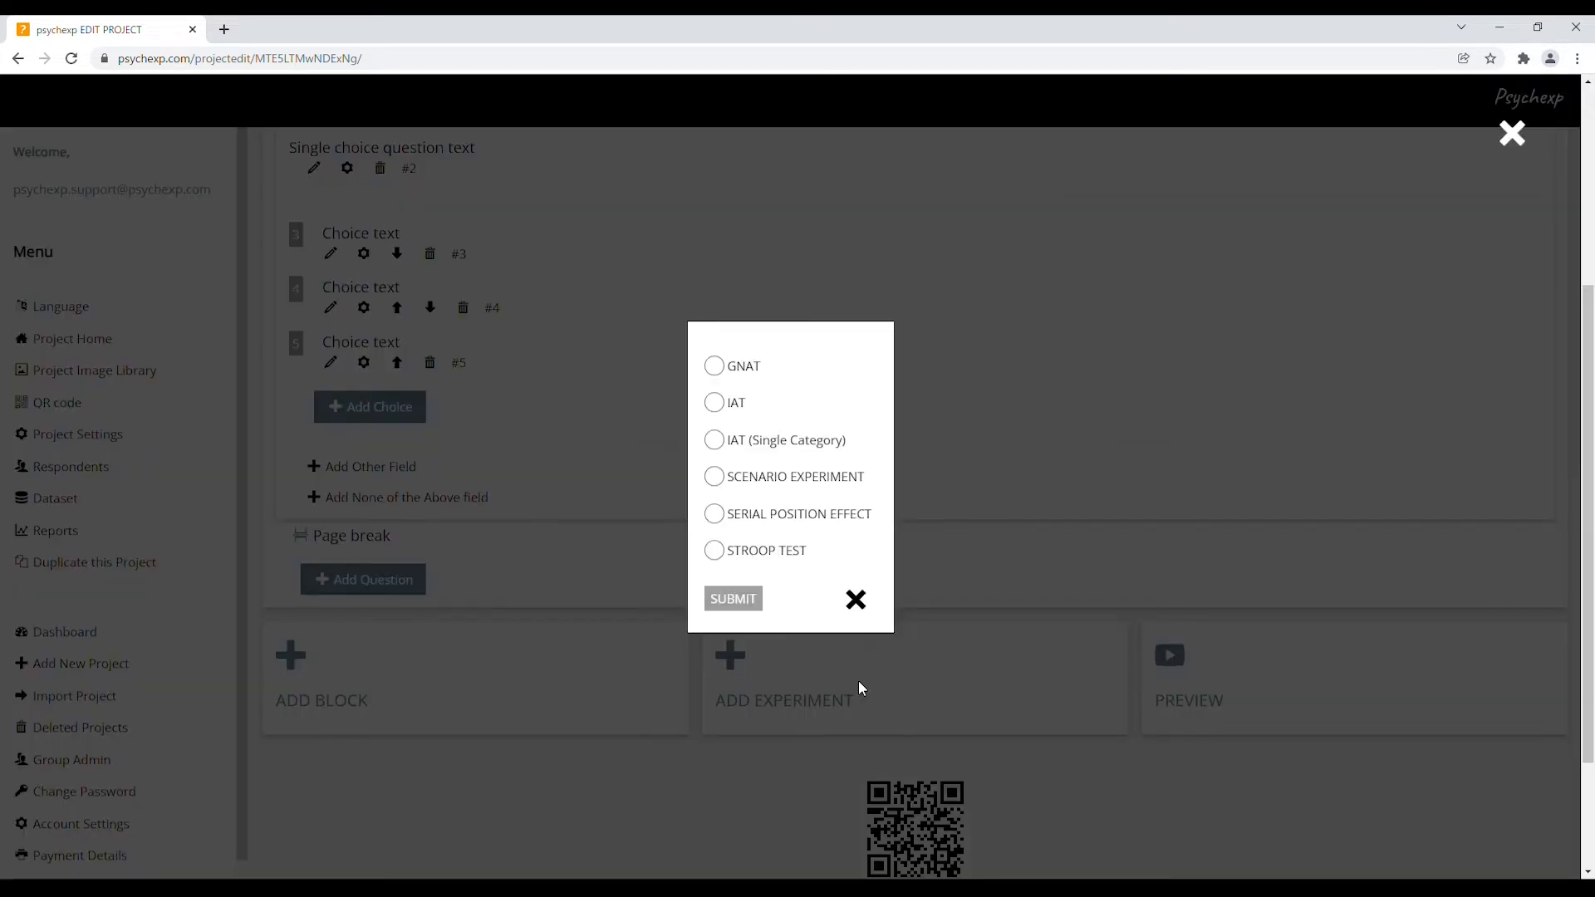
pyautogui.click(805, 480)
pyautogui.click(734, 599)
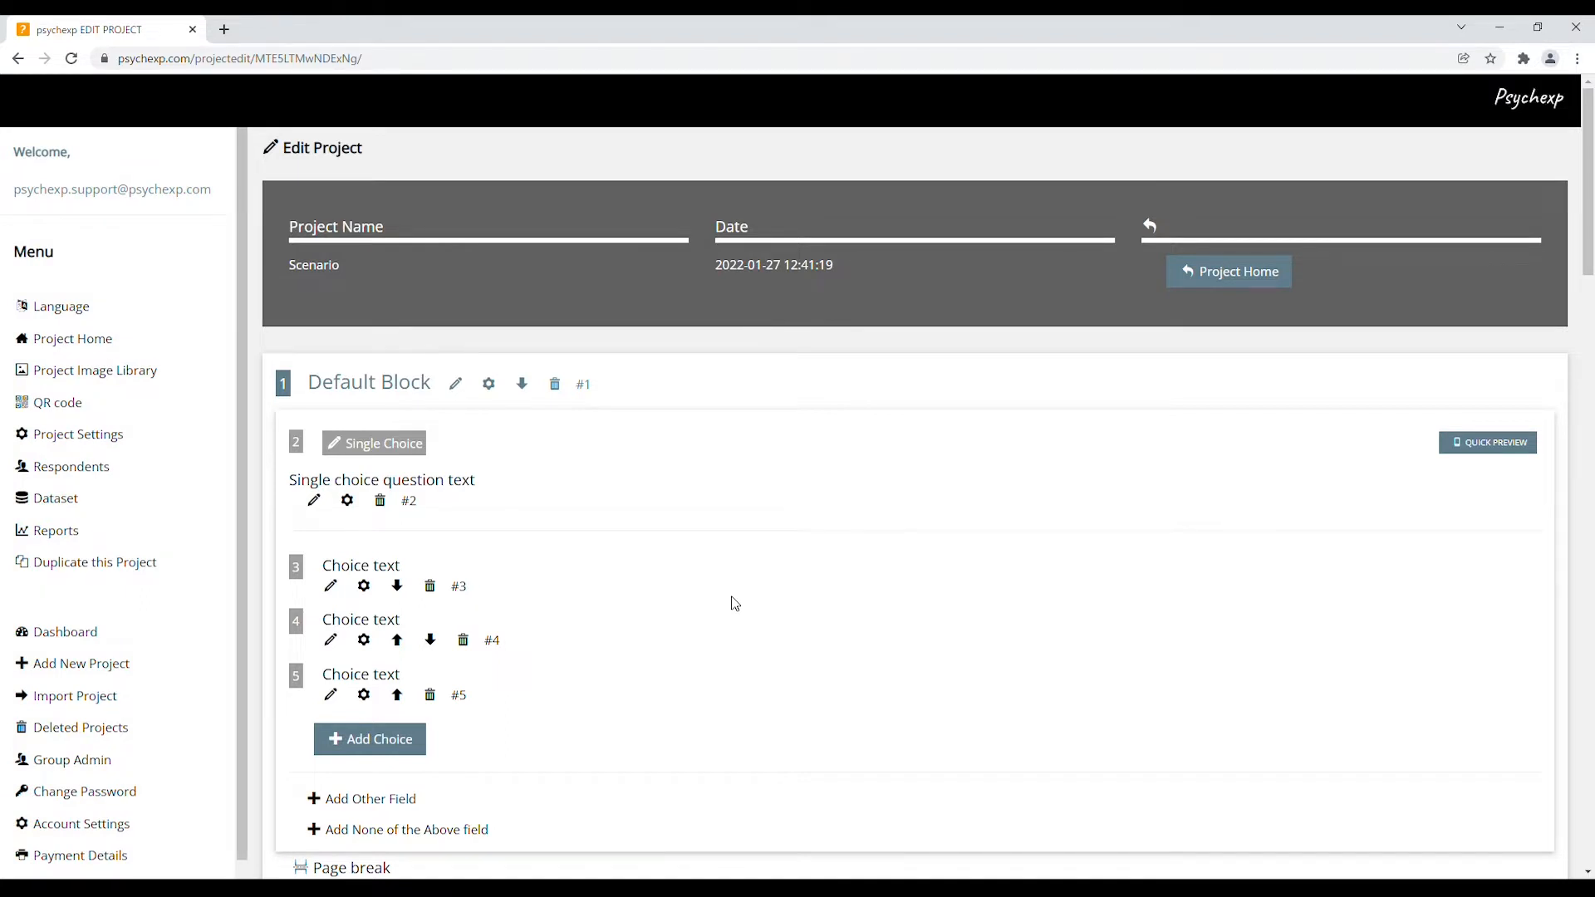
pyautogui.scroll(-2, 883, 616)
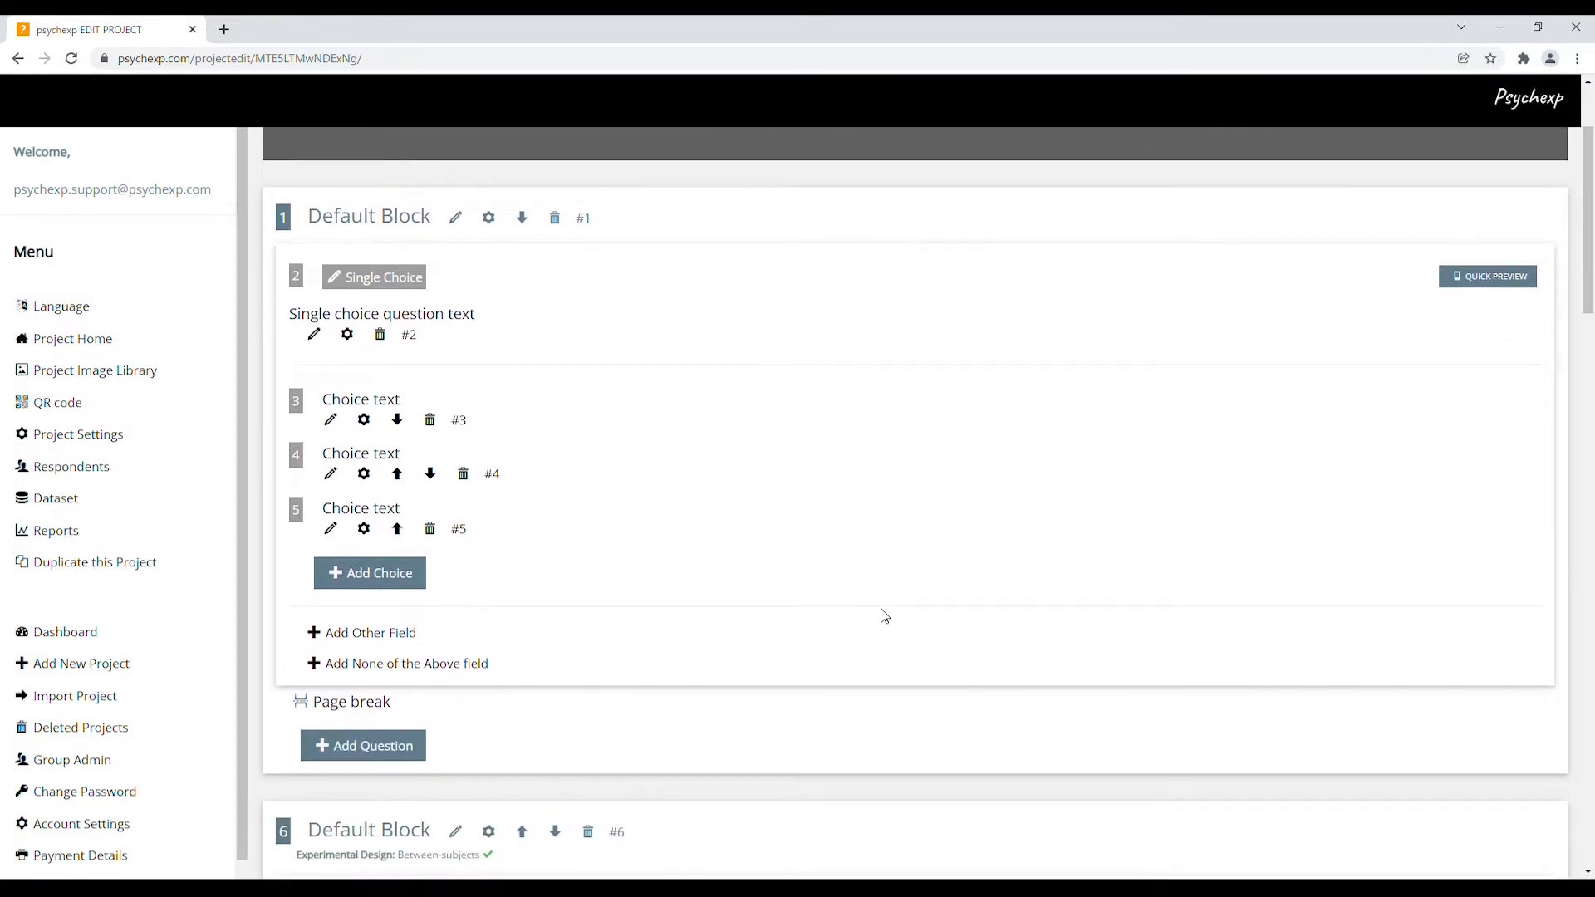
pyautogui.scroll(-1, 884, 615)
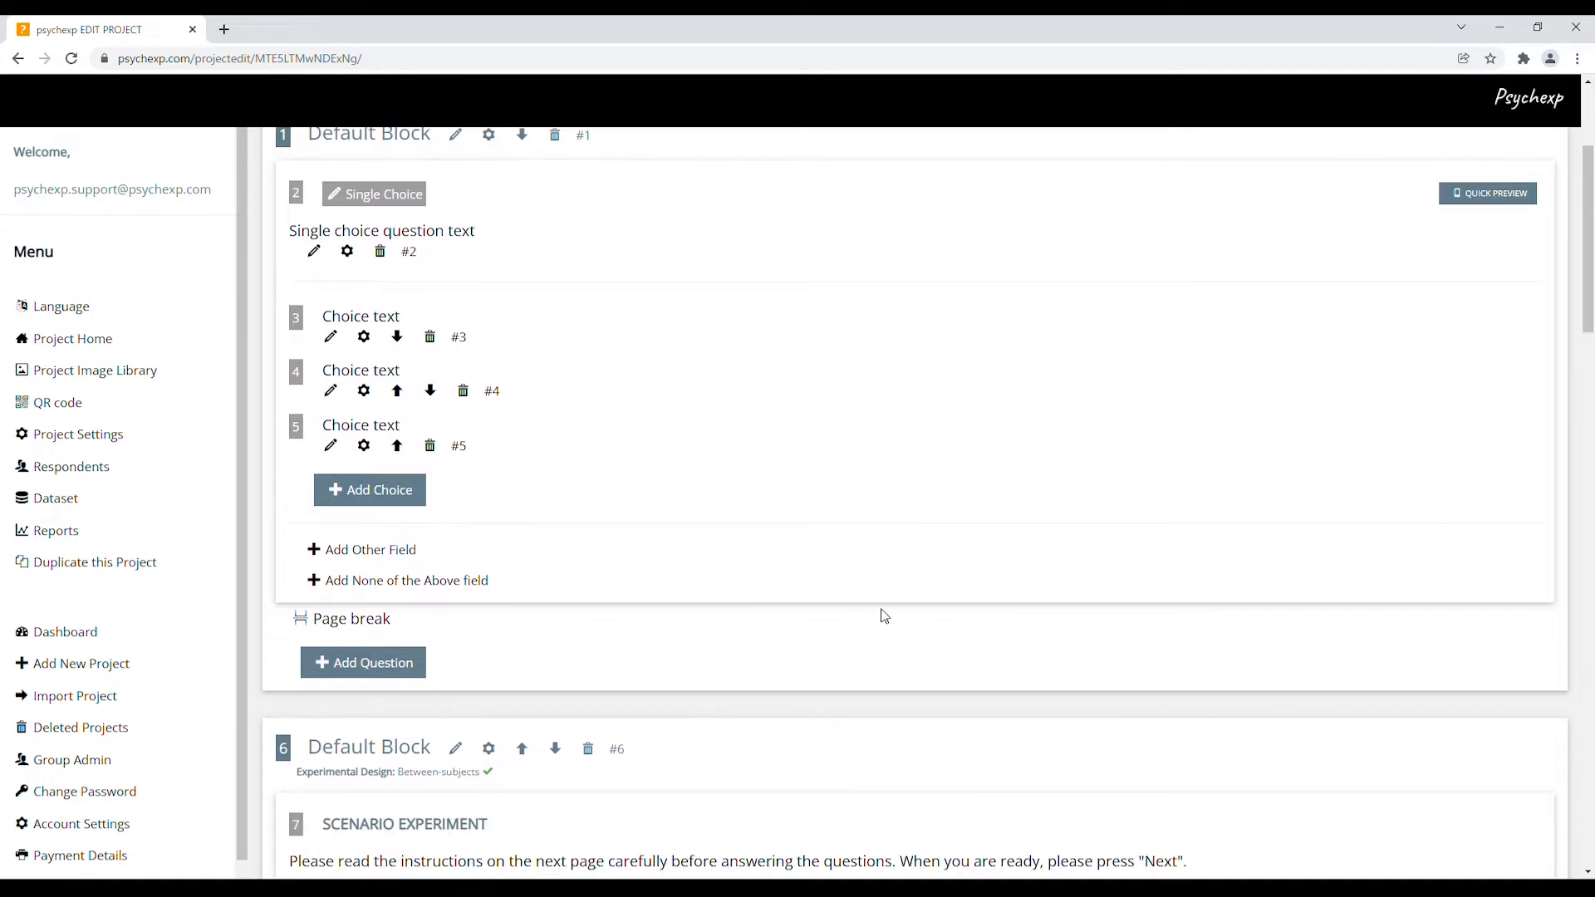
pyautogui.scroll(-5, 883, 616)
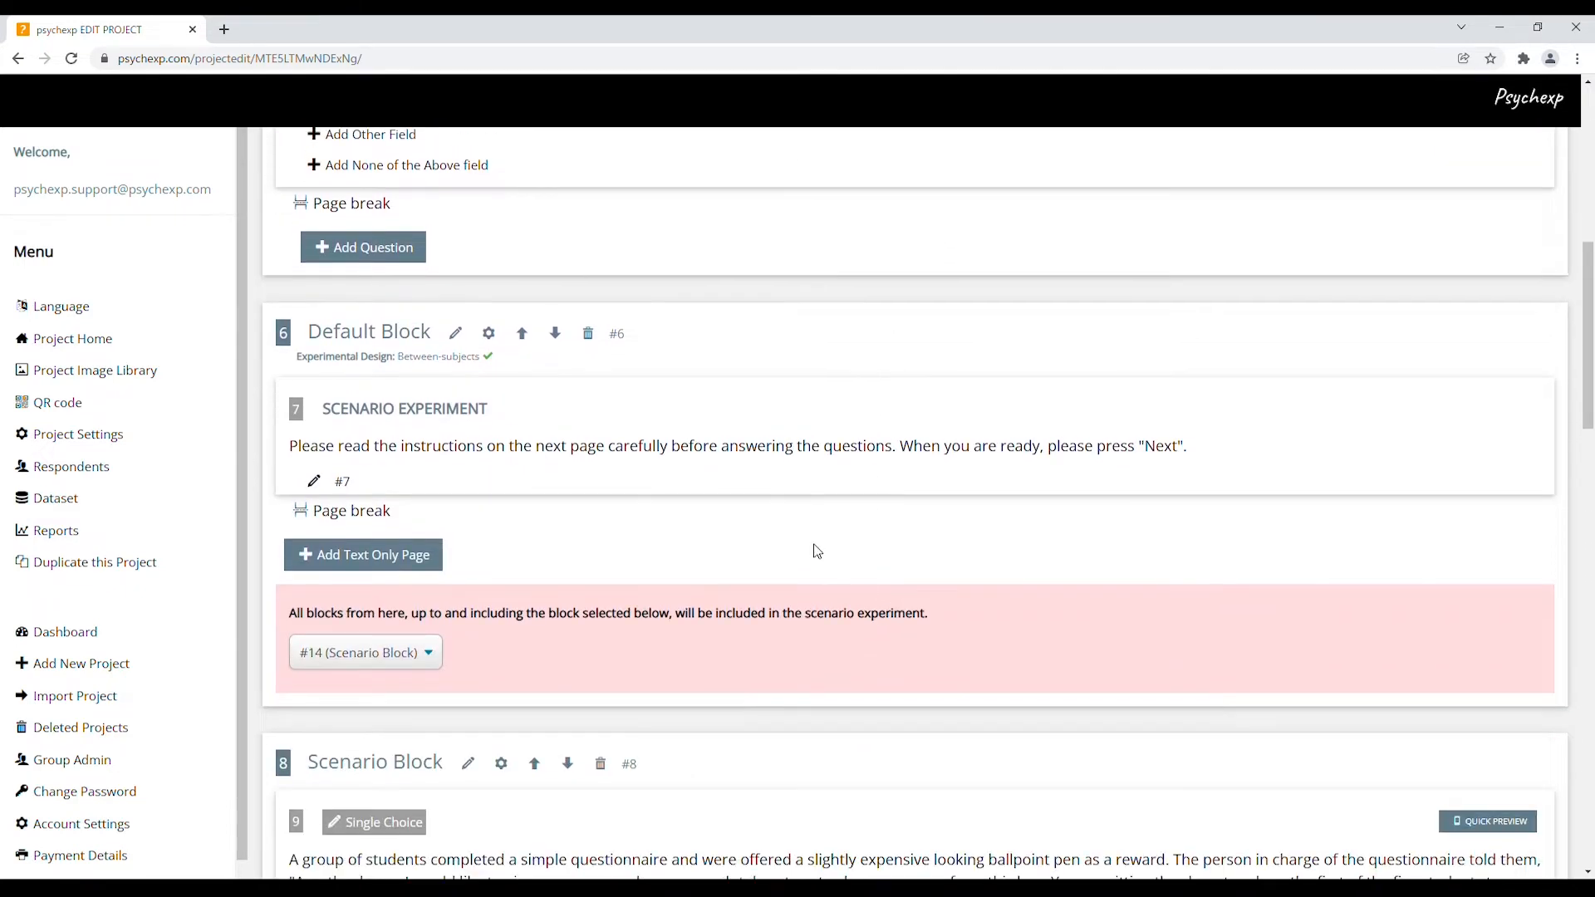
pyautogui.scroll(-4, 933, 556)
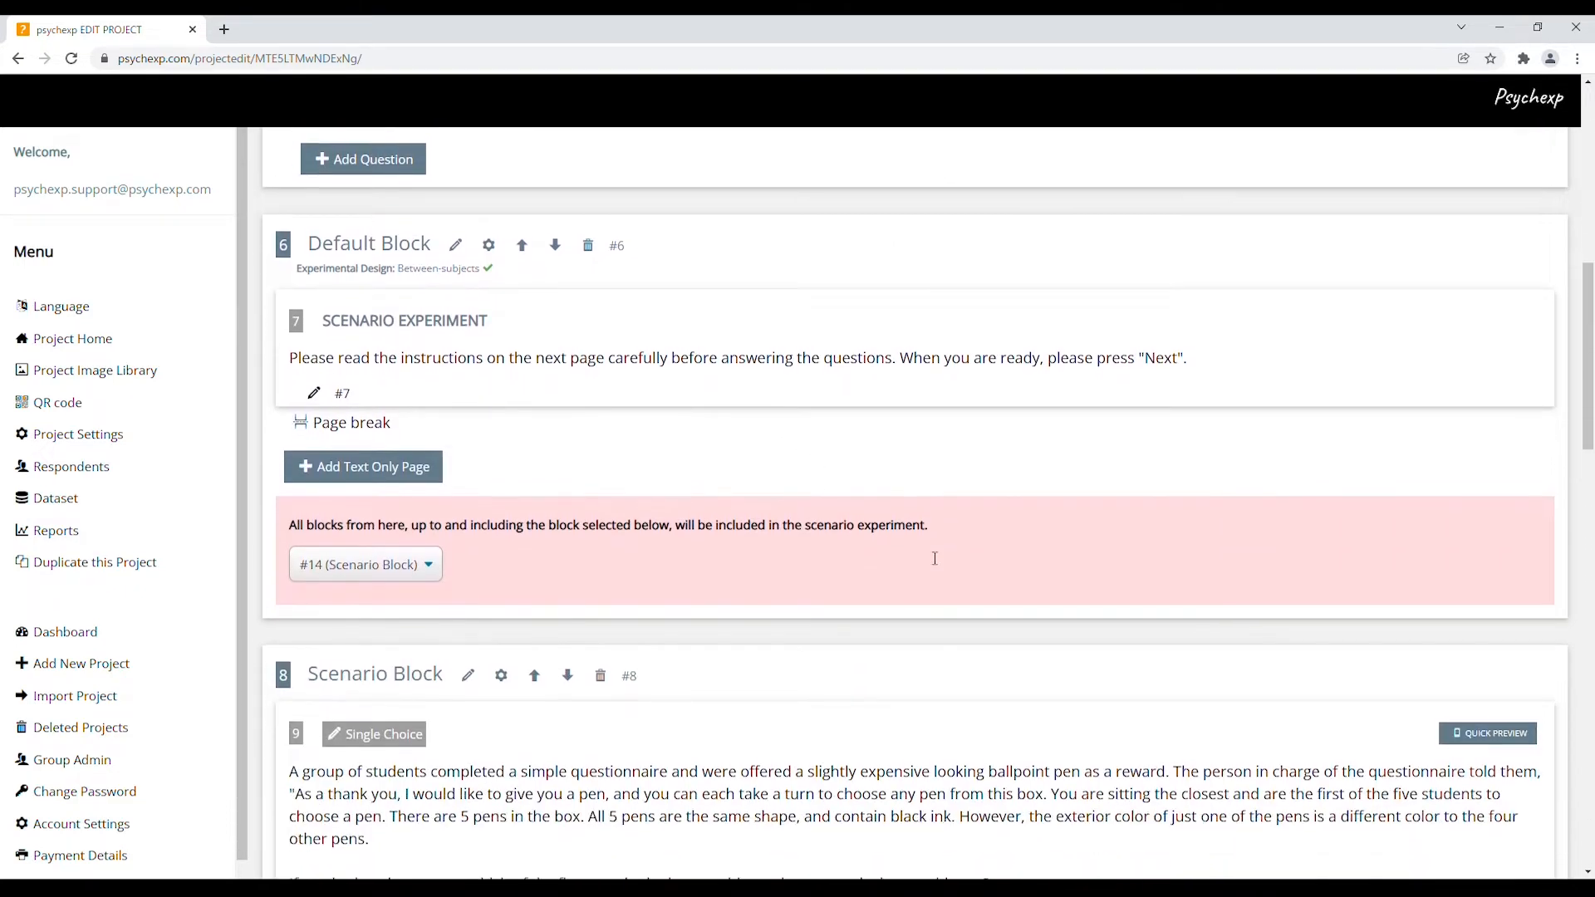
pyautogui.scroll(-7, 933, 555)
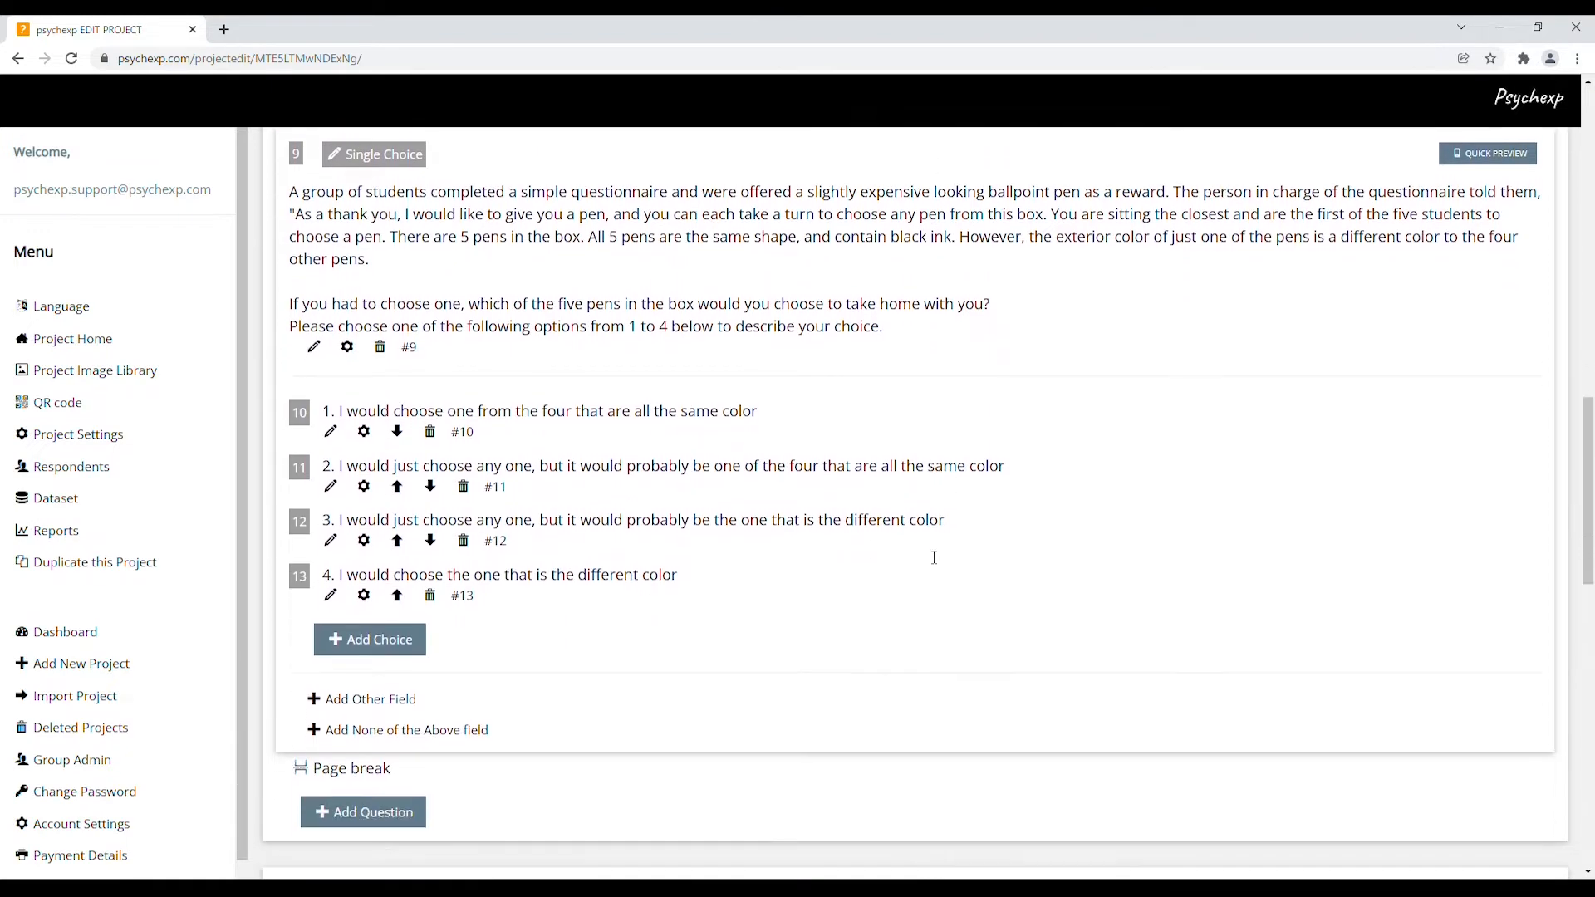
pyautogui.scroll(-4, 933, 556)
pyautogui.scroll(4, 933, 556)
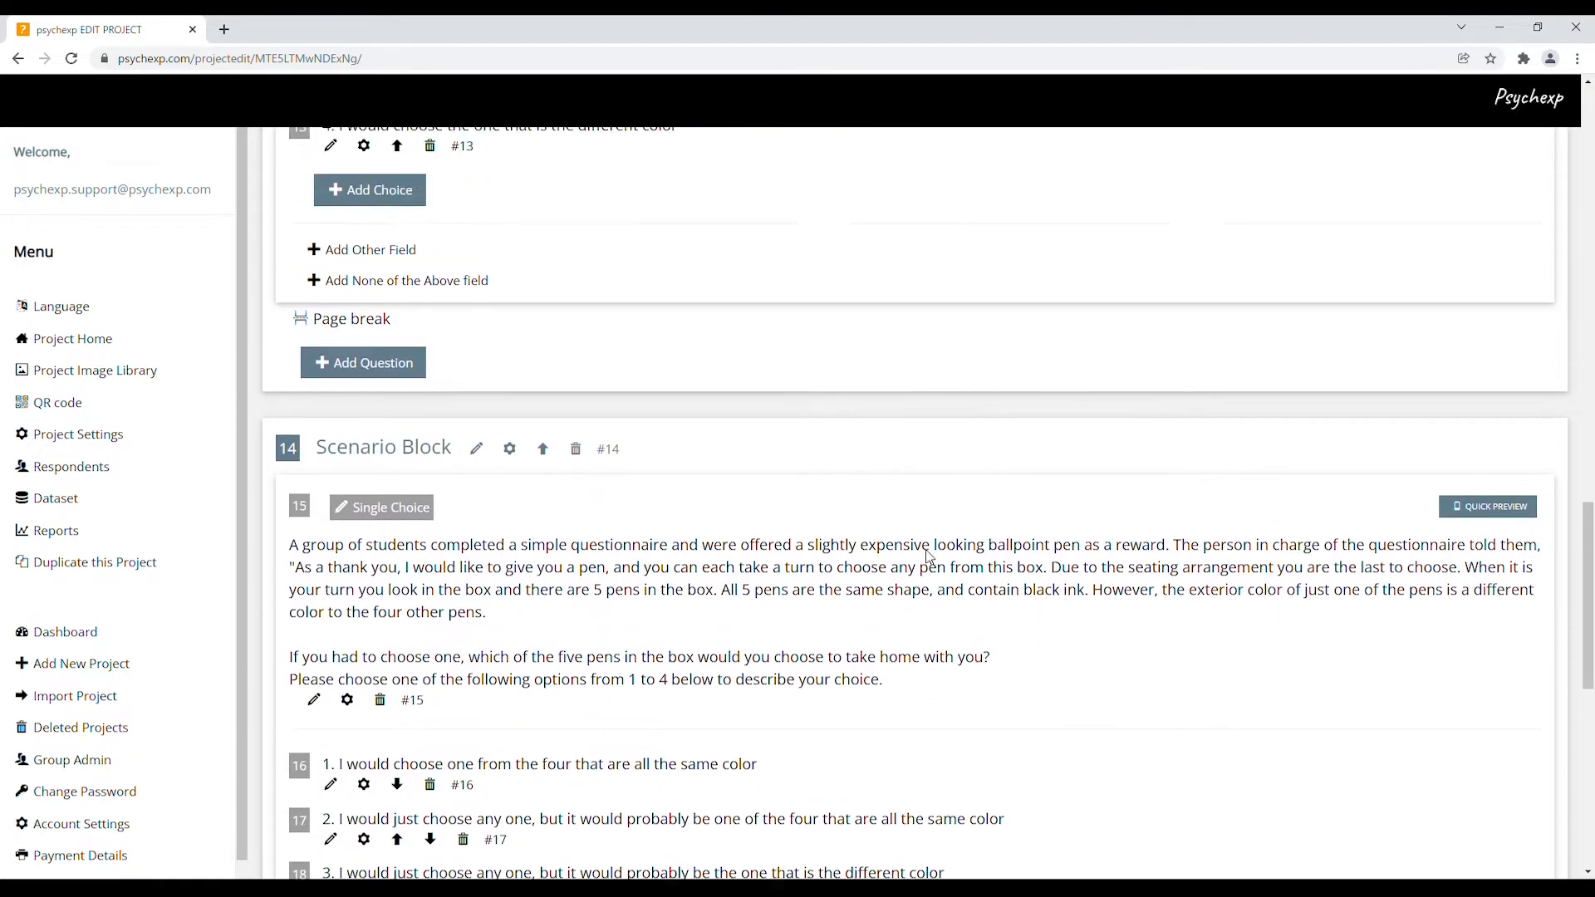
pyautogui.scroll(10, 930, 557)
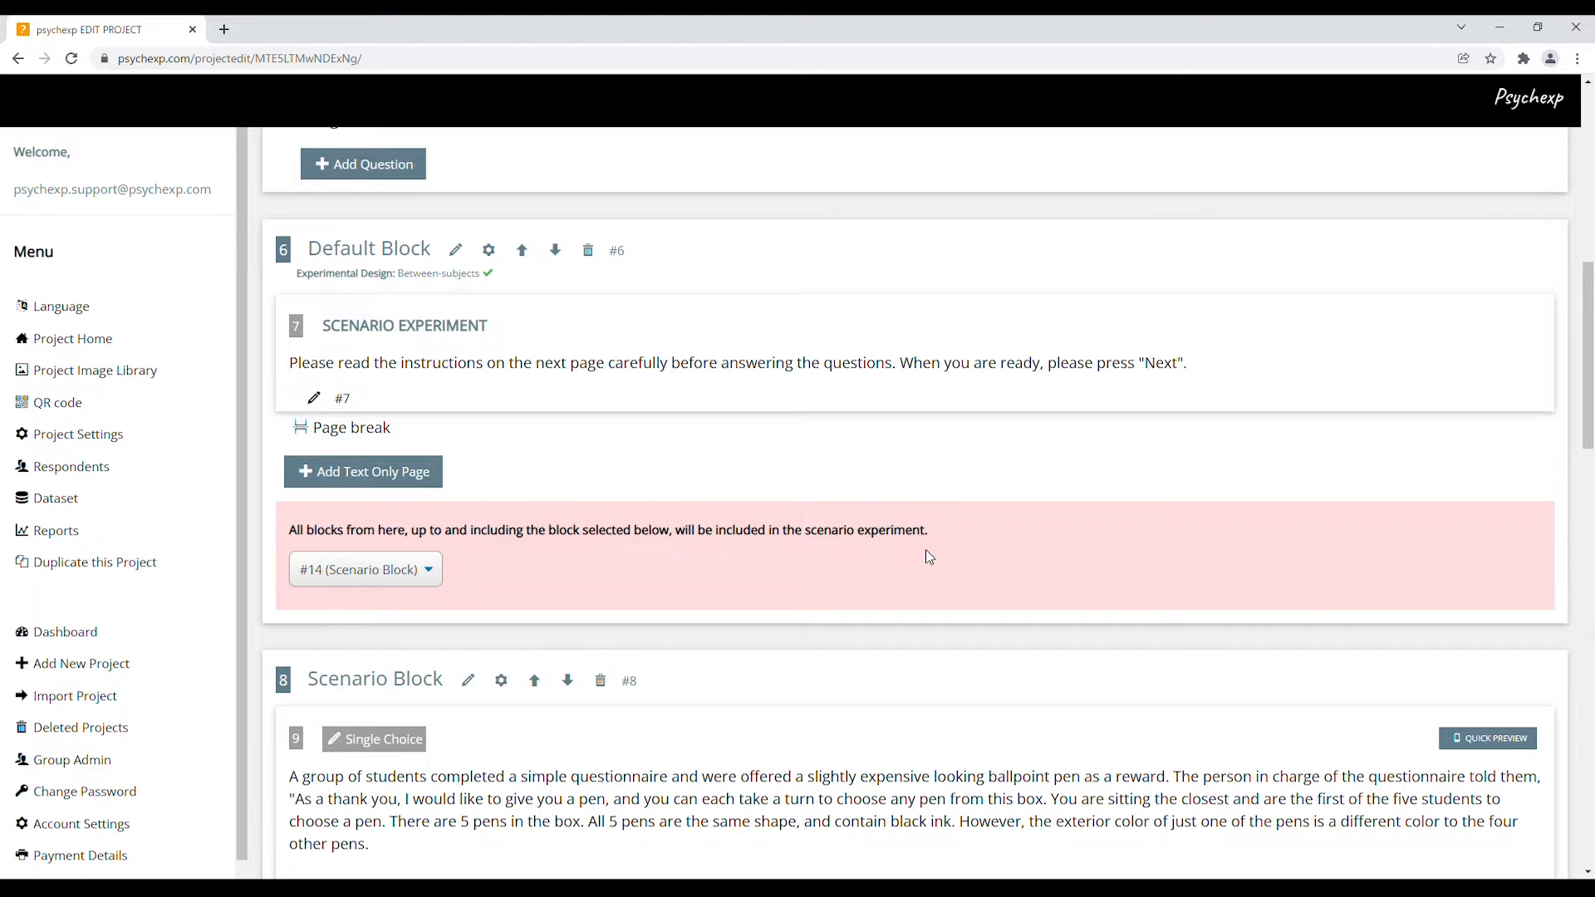
pyautogui.scroll(-5, 929, 556)
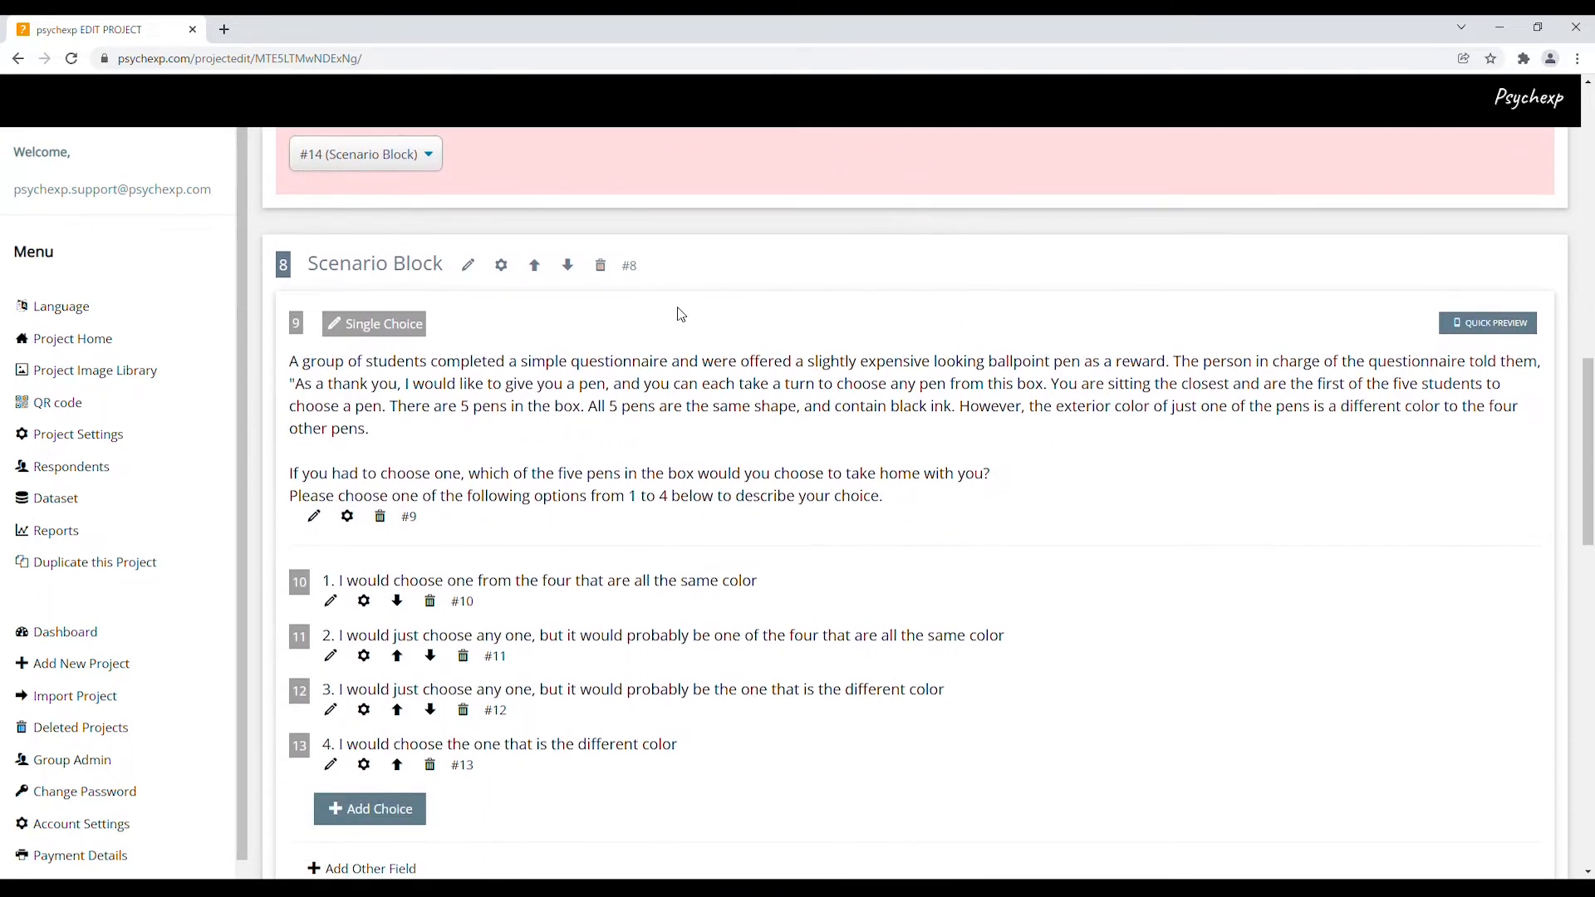
pyautogui.doubleClick(630, 266)
pyautogui.scroll(-9, 879, 452)
pyautogui.scroll(-1, 881, 454)
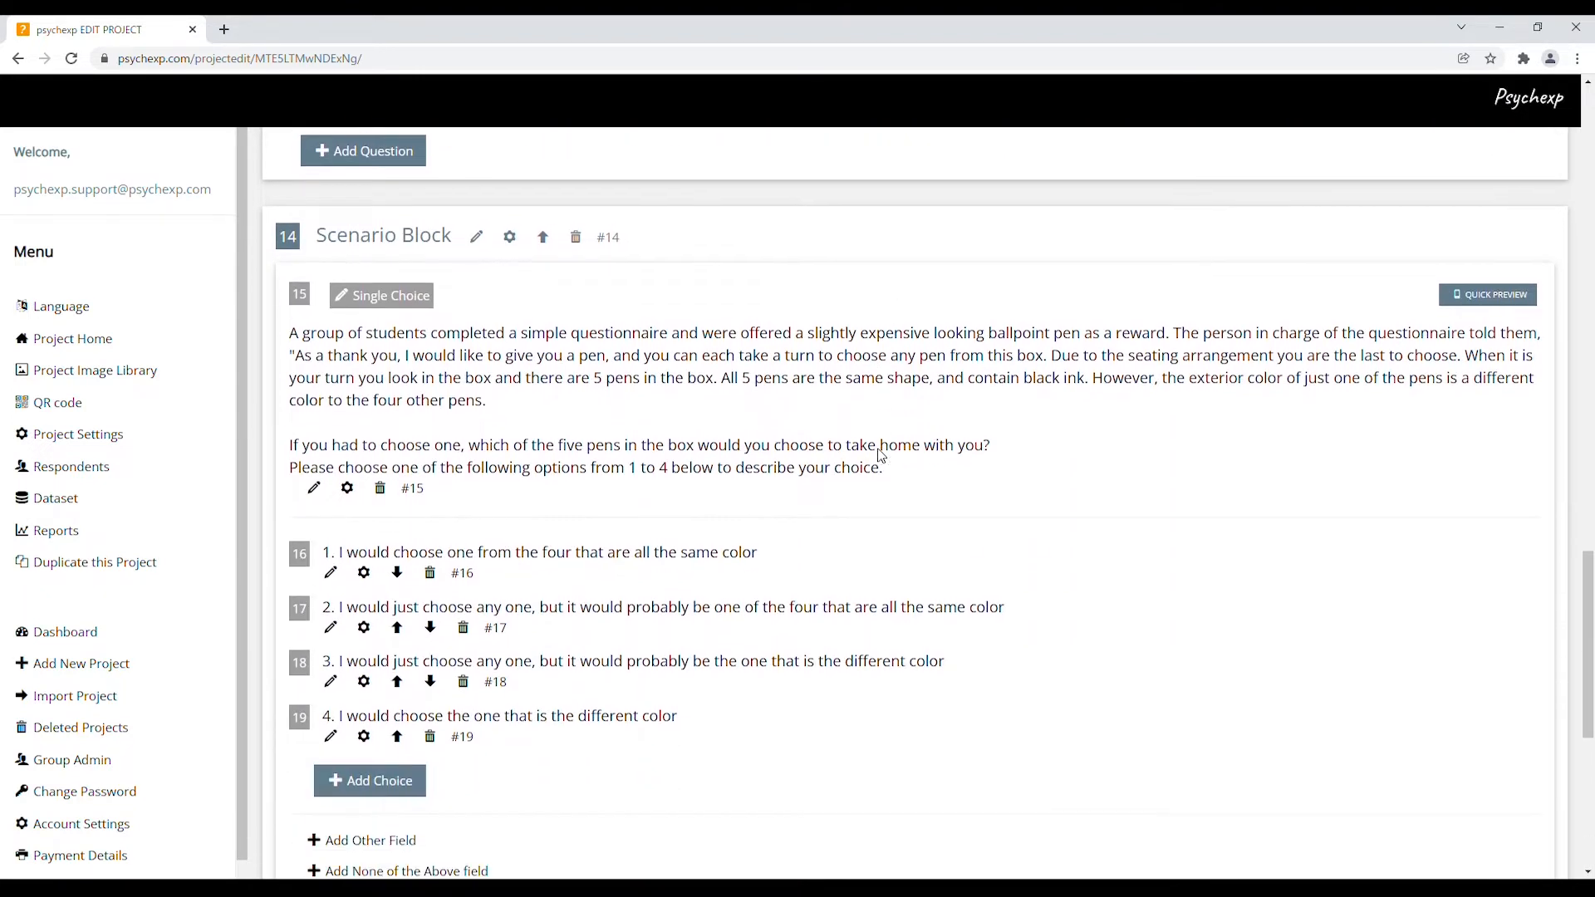
pyautogui.doubleClick(609, 239)
pyautogui.scroll(15, 953, 441)
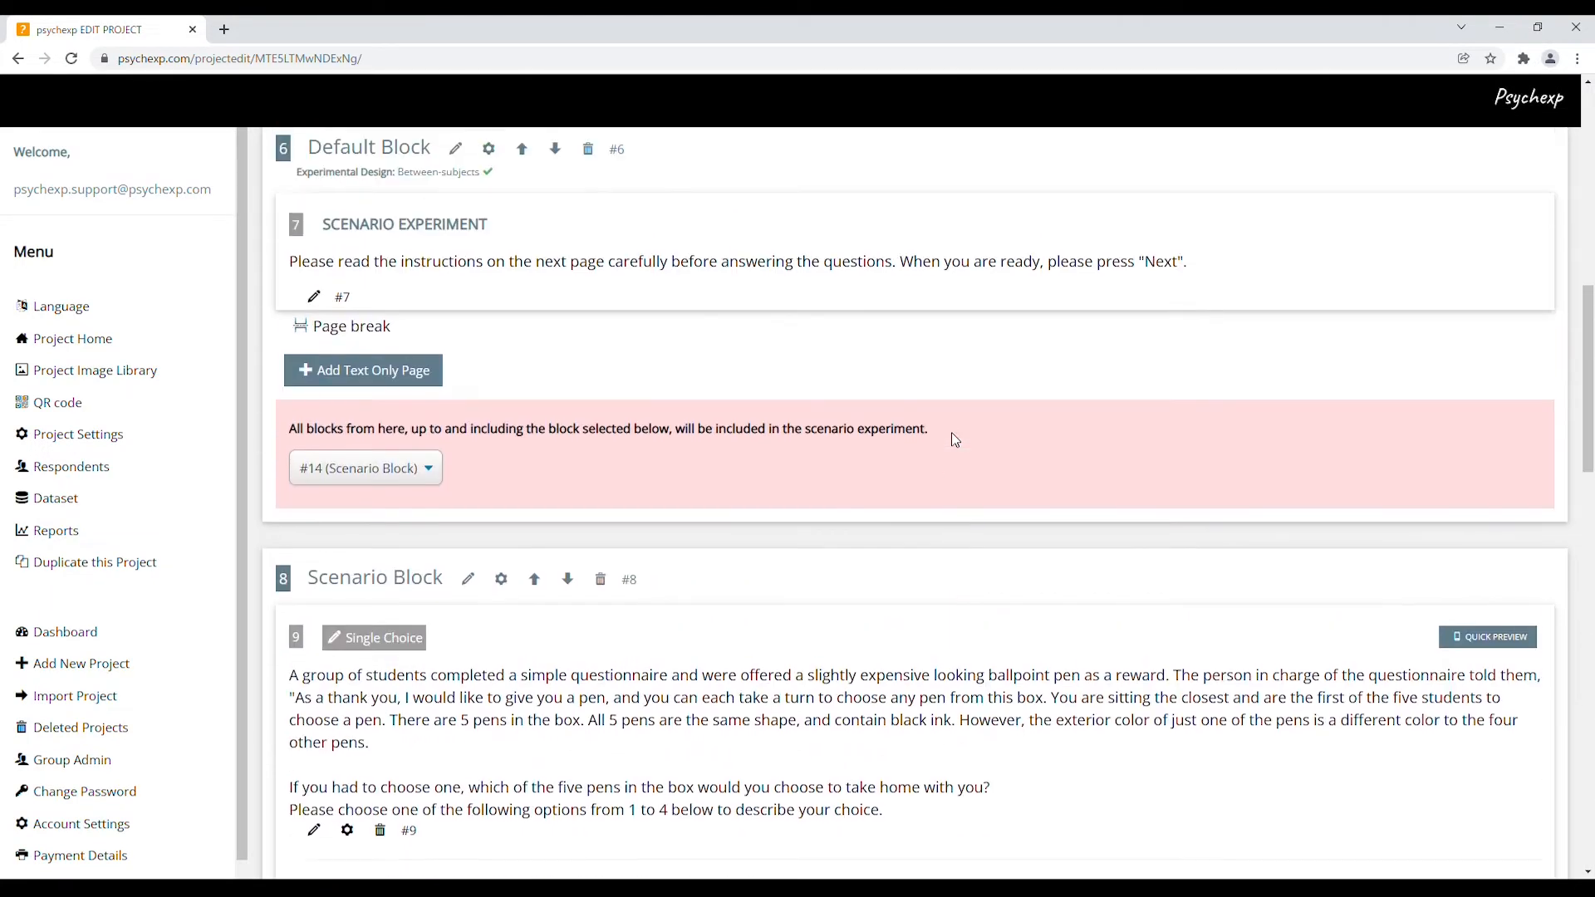
pyautogui.scroll(2, 955, 441)
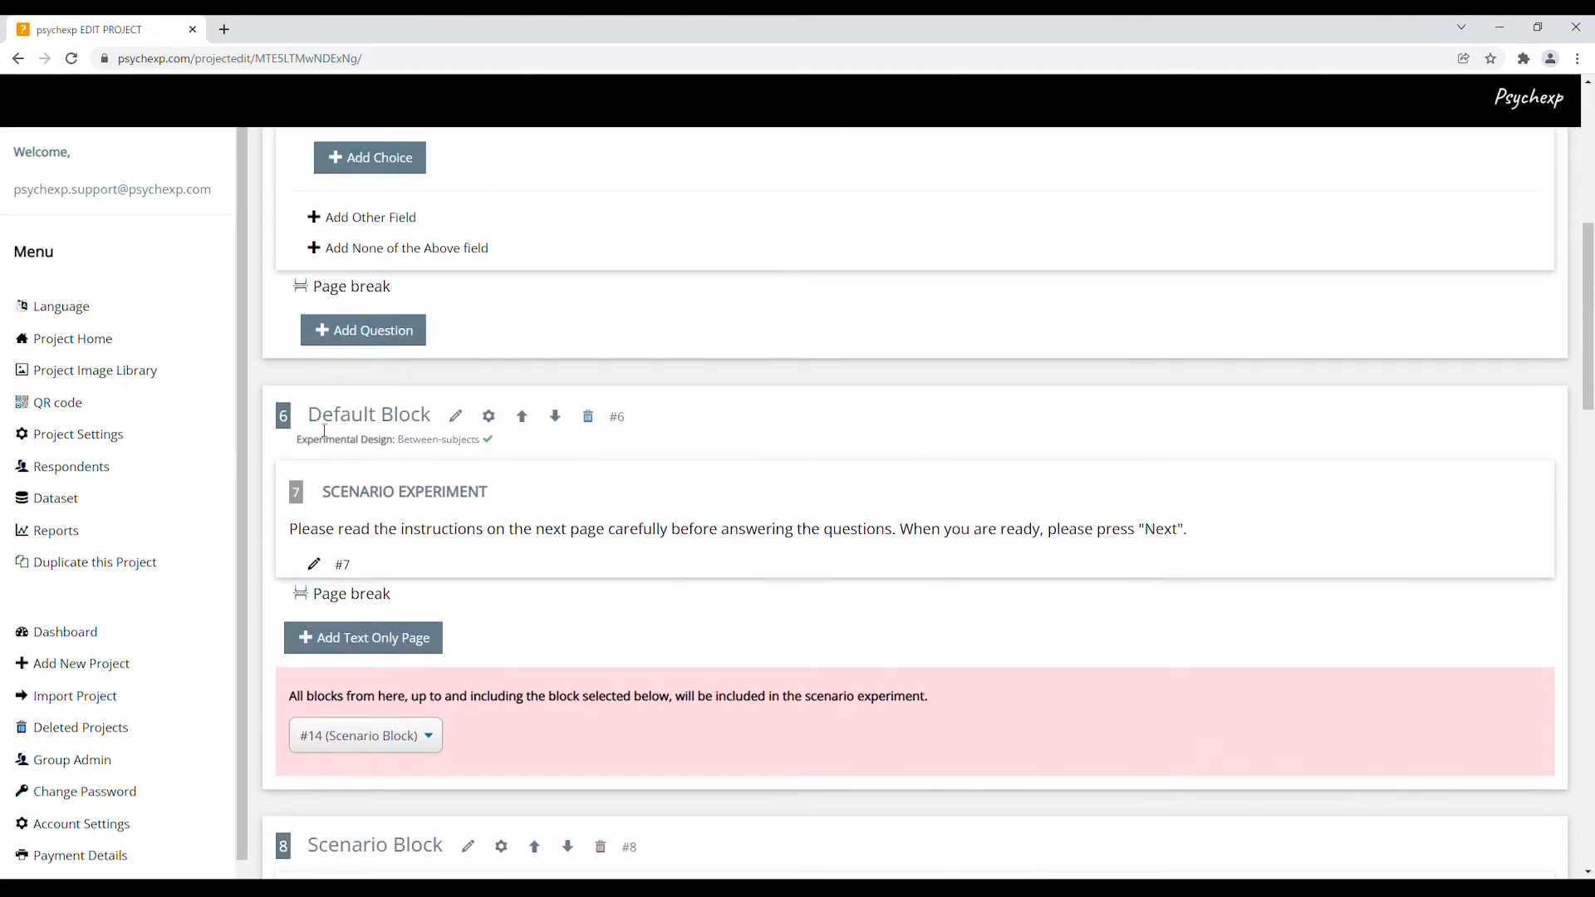
# Rename block #6 from 'Default Block' to 'Scenario Settings'
pyautogui.moveTo(309, 415); pyautogui.dragTo(435, 415)
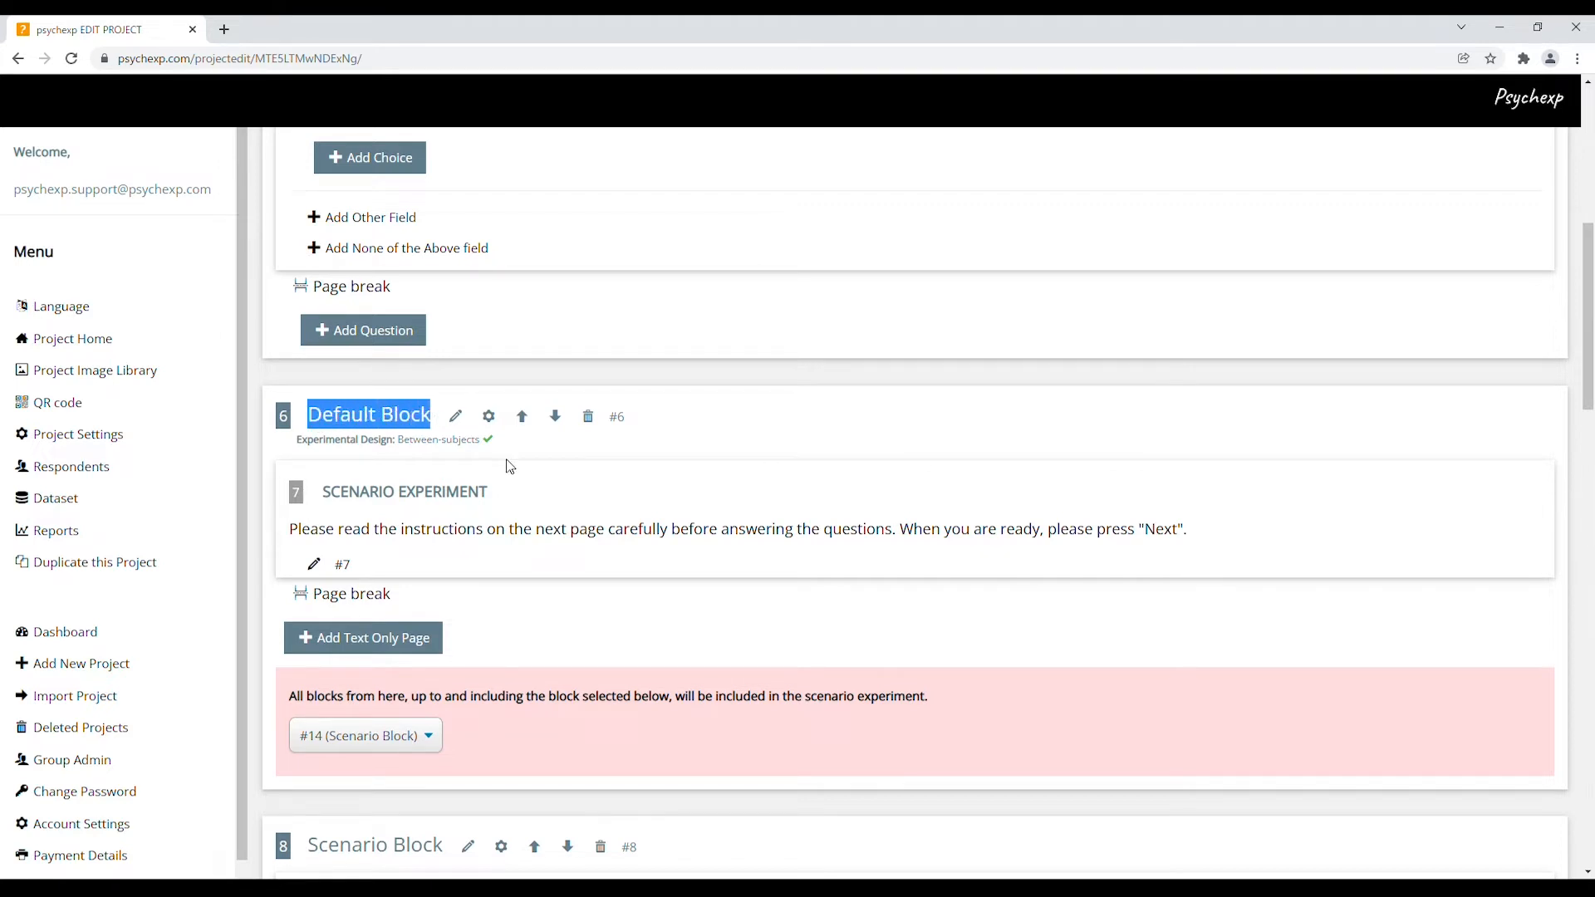
pyautogui.click(665, 473)
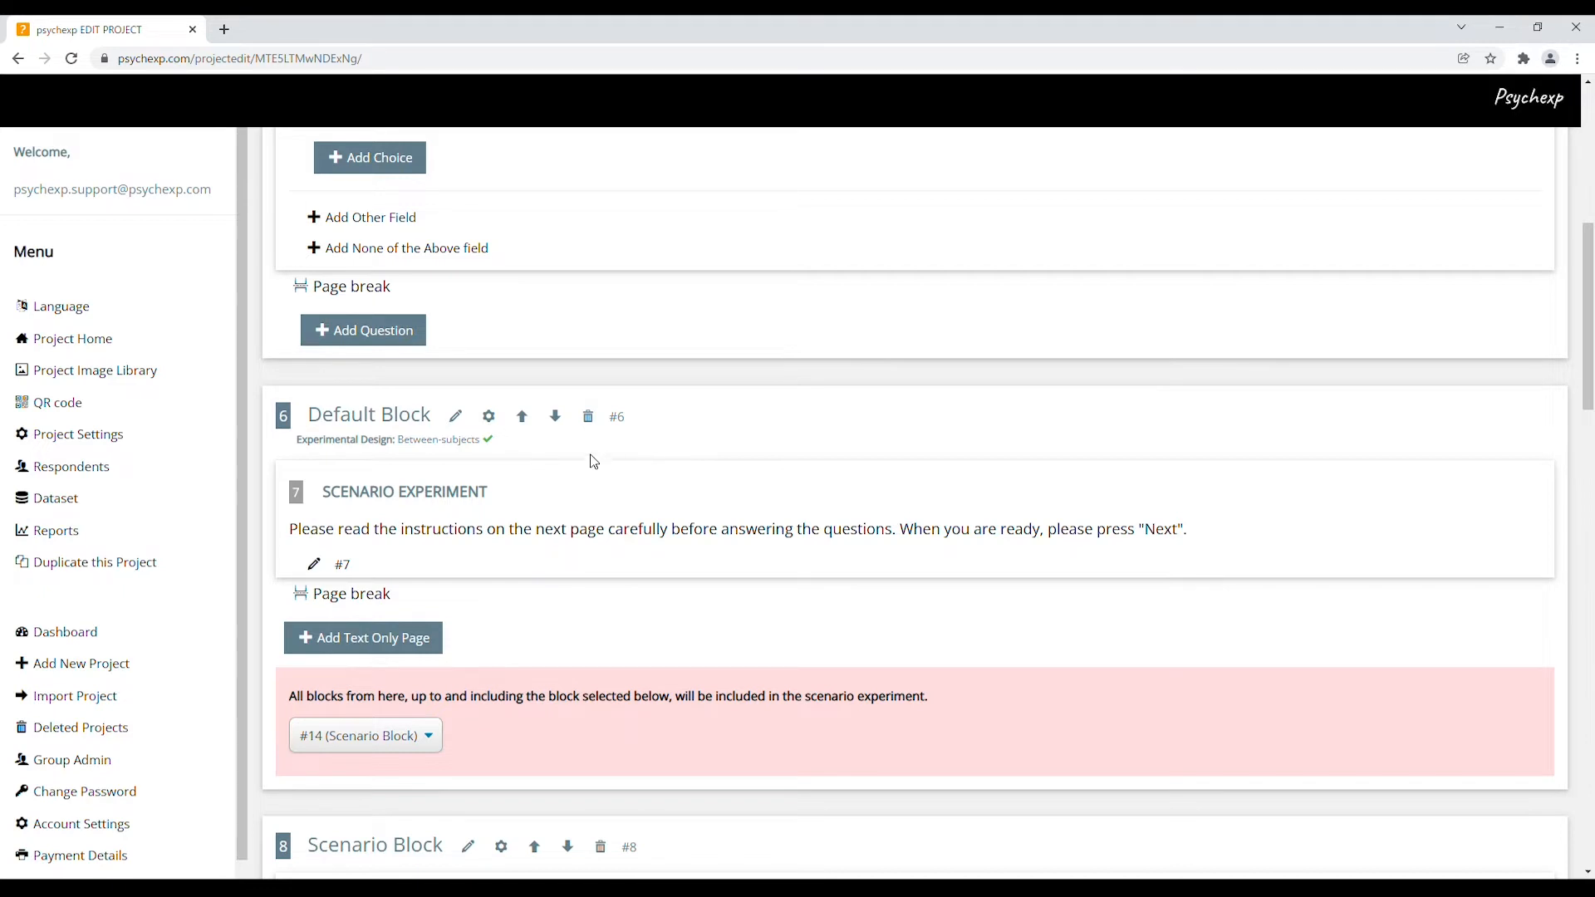
pyautogui.click(459, 416)
pyautogui.click(802, 464)
pyautogui.moveTo(803, 464); pyautogui.dragTo(711, 448)
pyautogui.write('Sce')
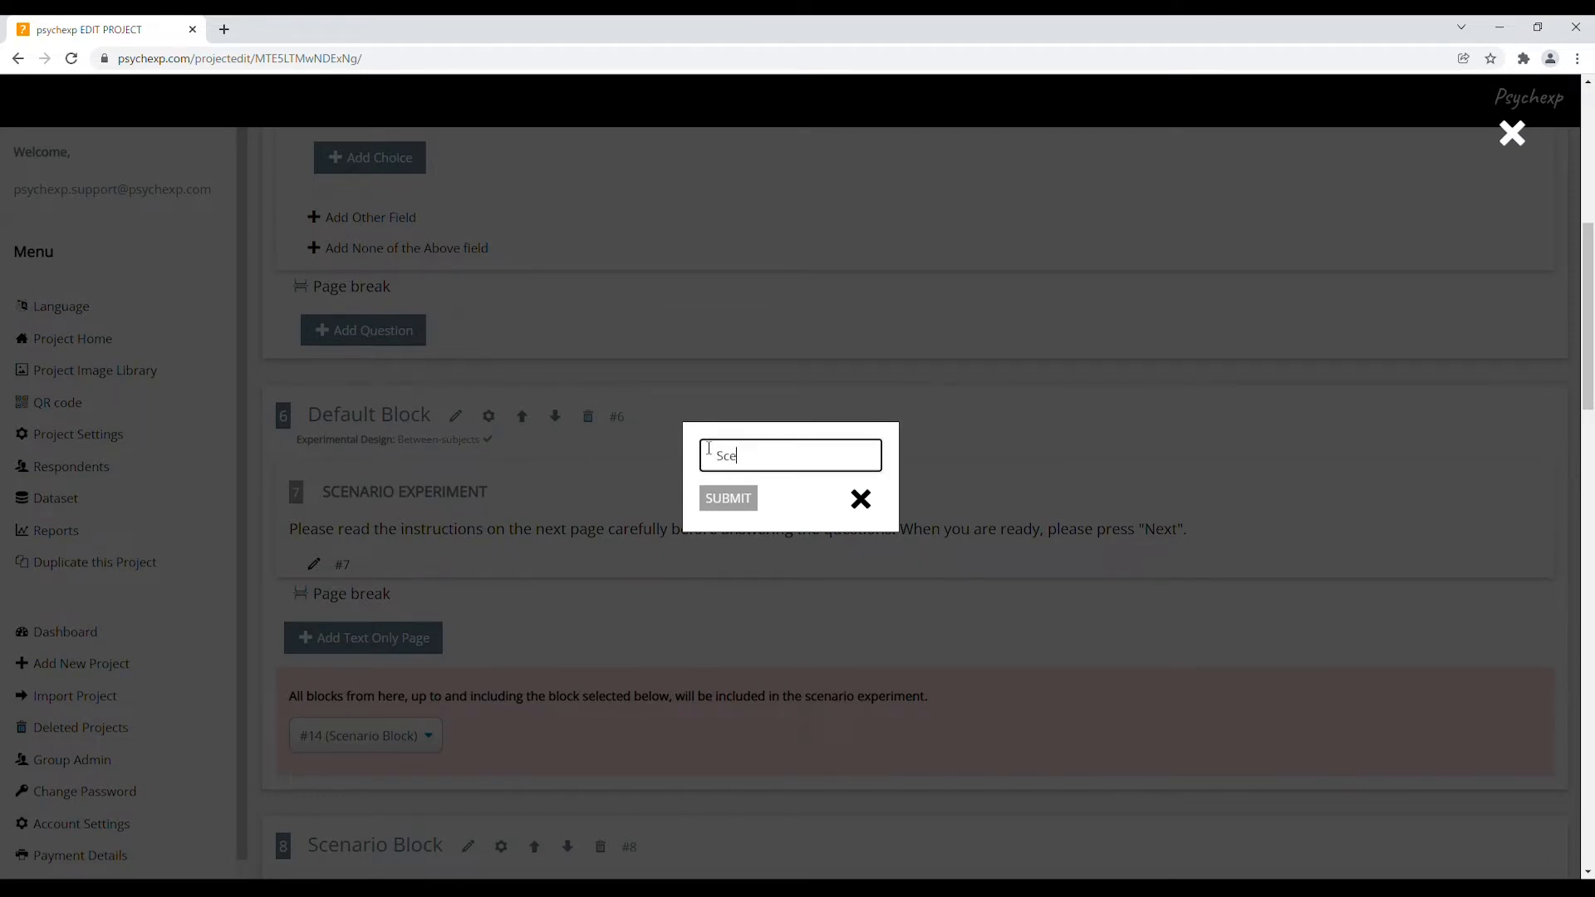
pyautogui.write('nario Settings')
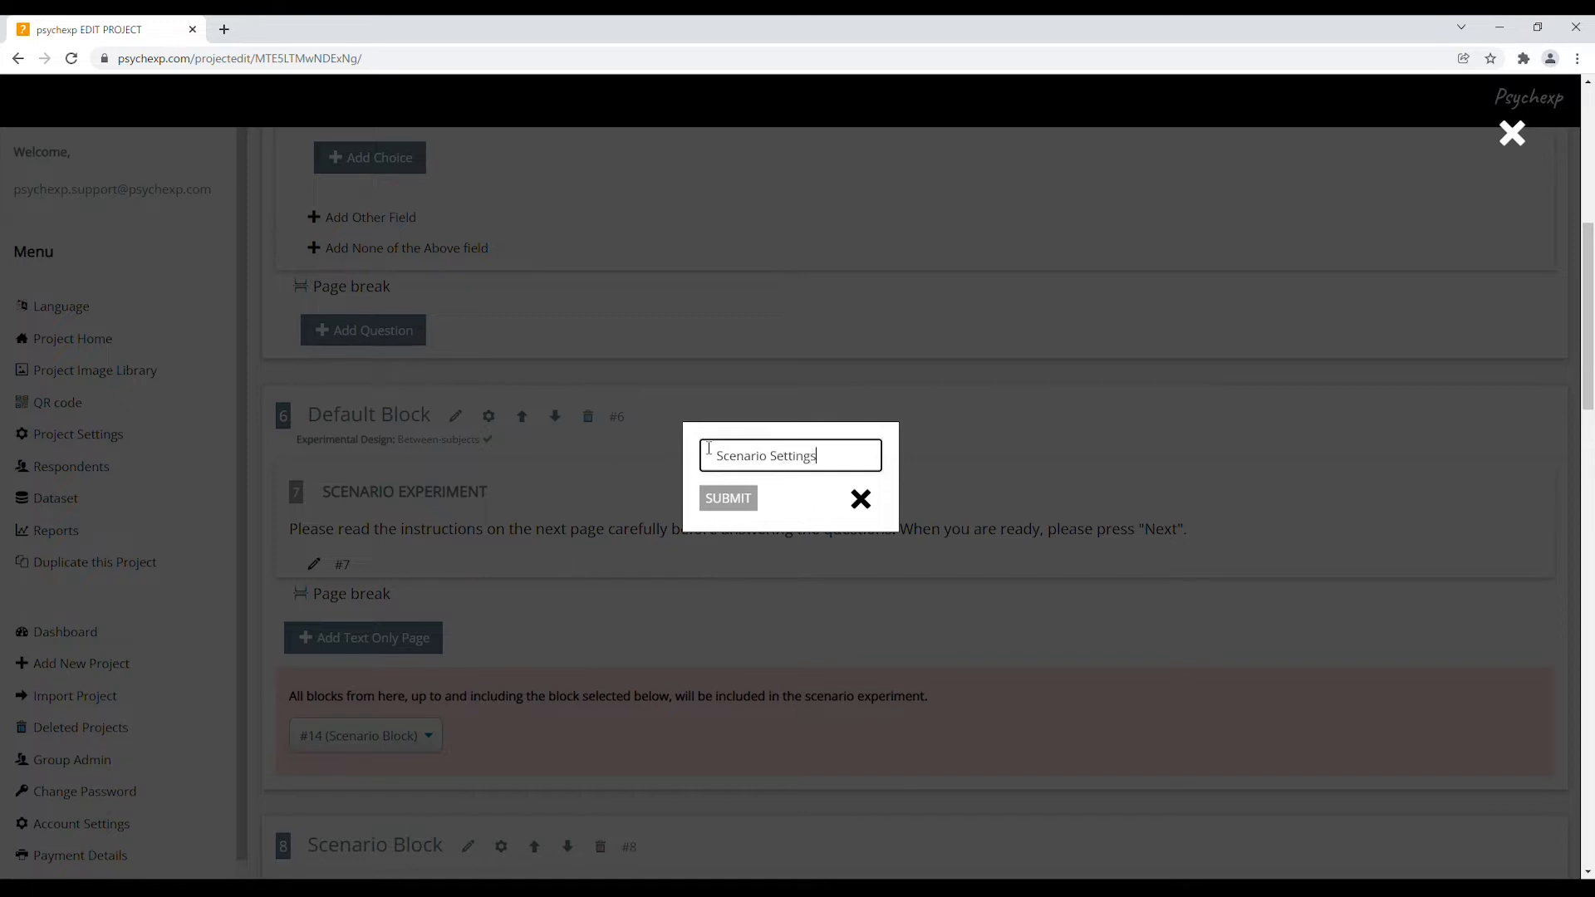
pyautogui.click(737, 500)
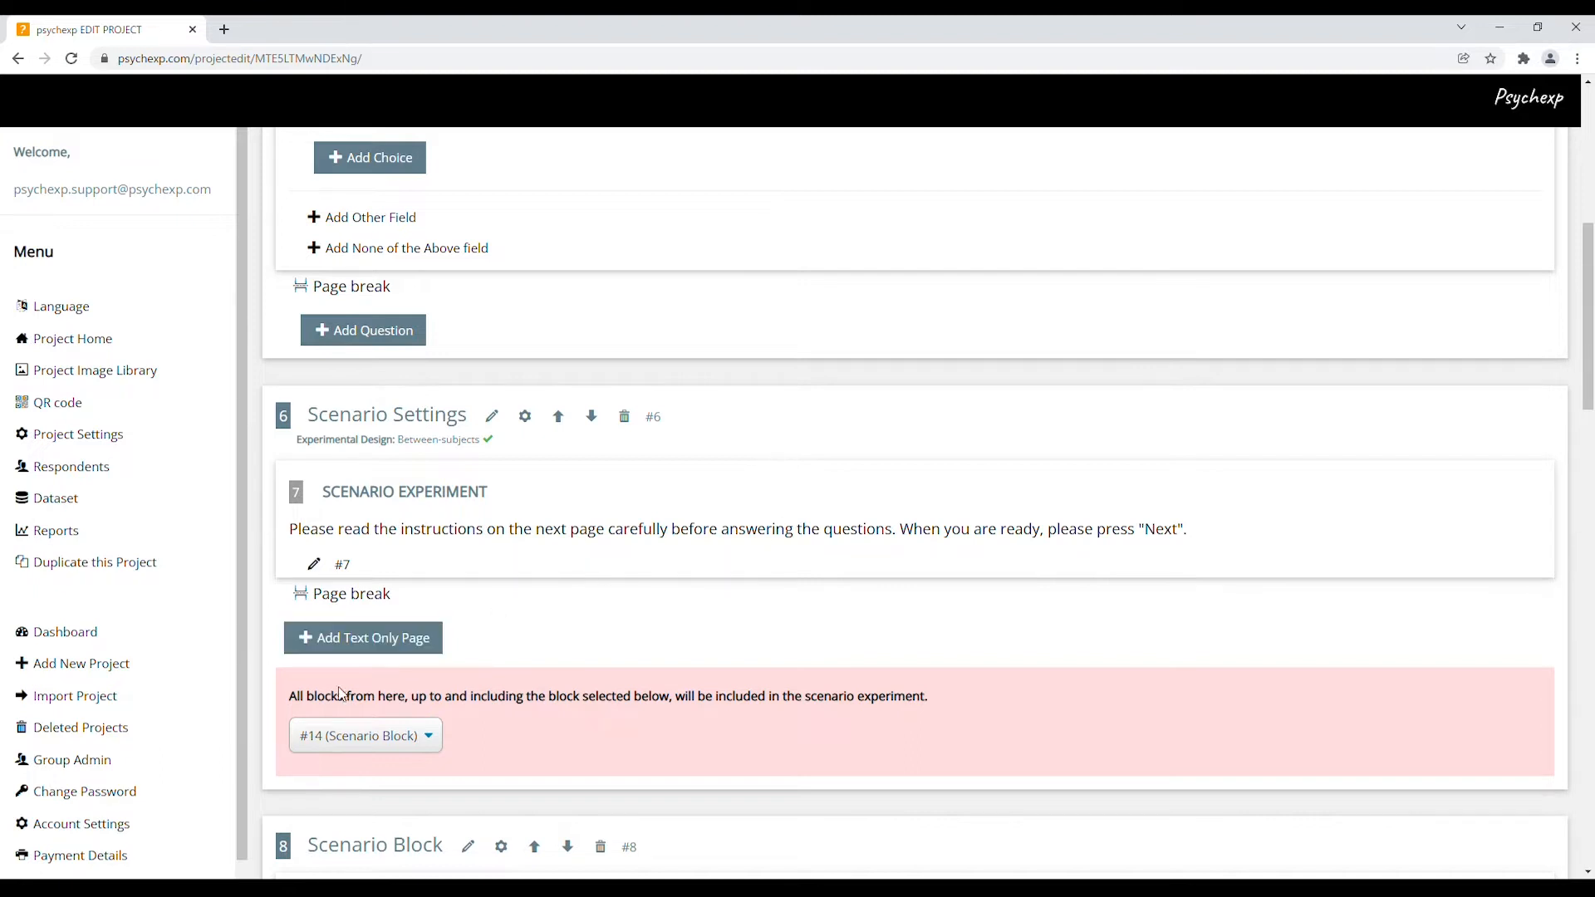
# Scroll past Scenario Blocks #8 and #14 and add a new Default Block at the bottom
pyautogui.moveTo(299, 702); pyautogui.dragTo(939, 711)
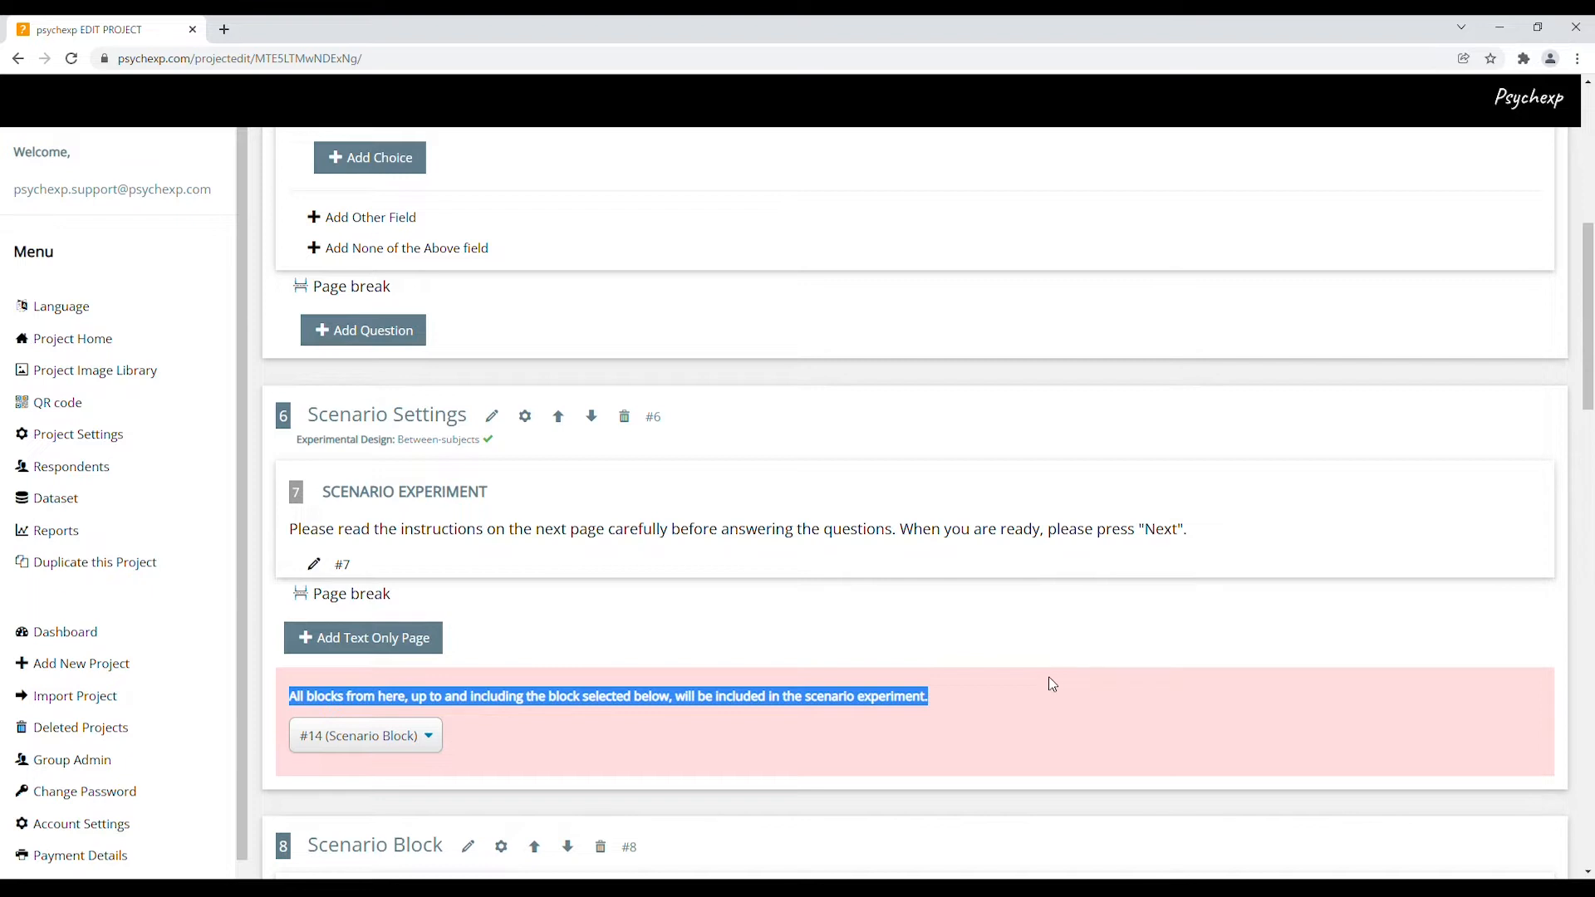
pyautogui.scroll(-5, 1048, 679)
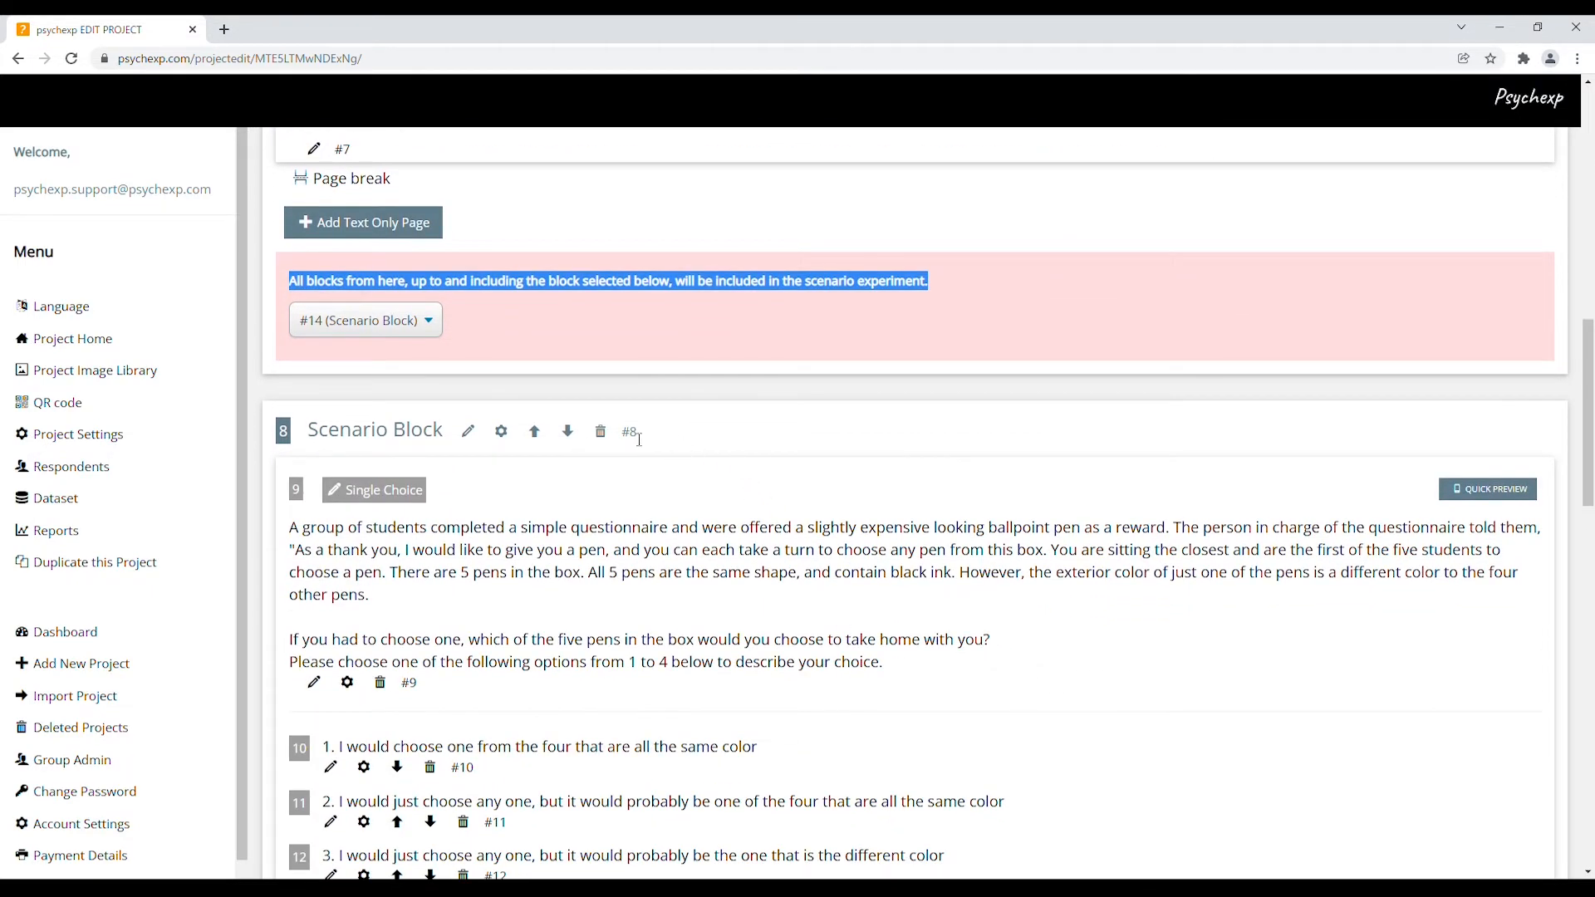
pyautogui.doubleClick(633, 433)
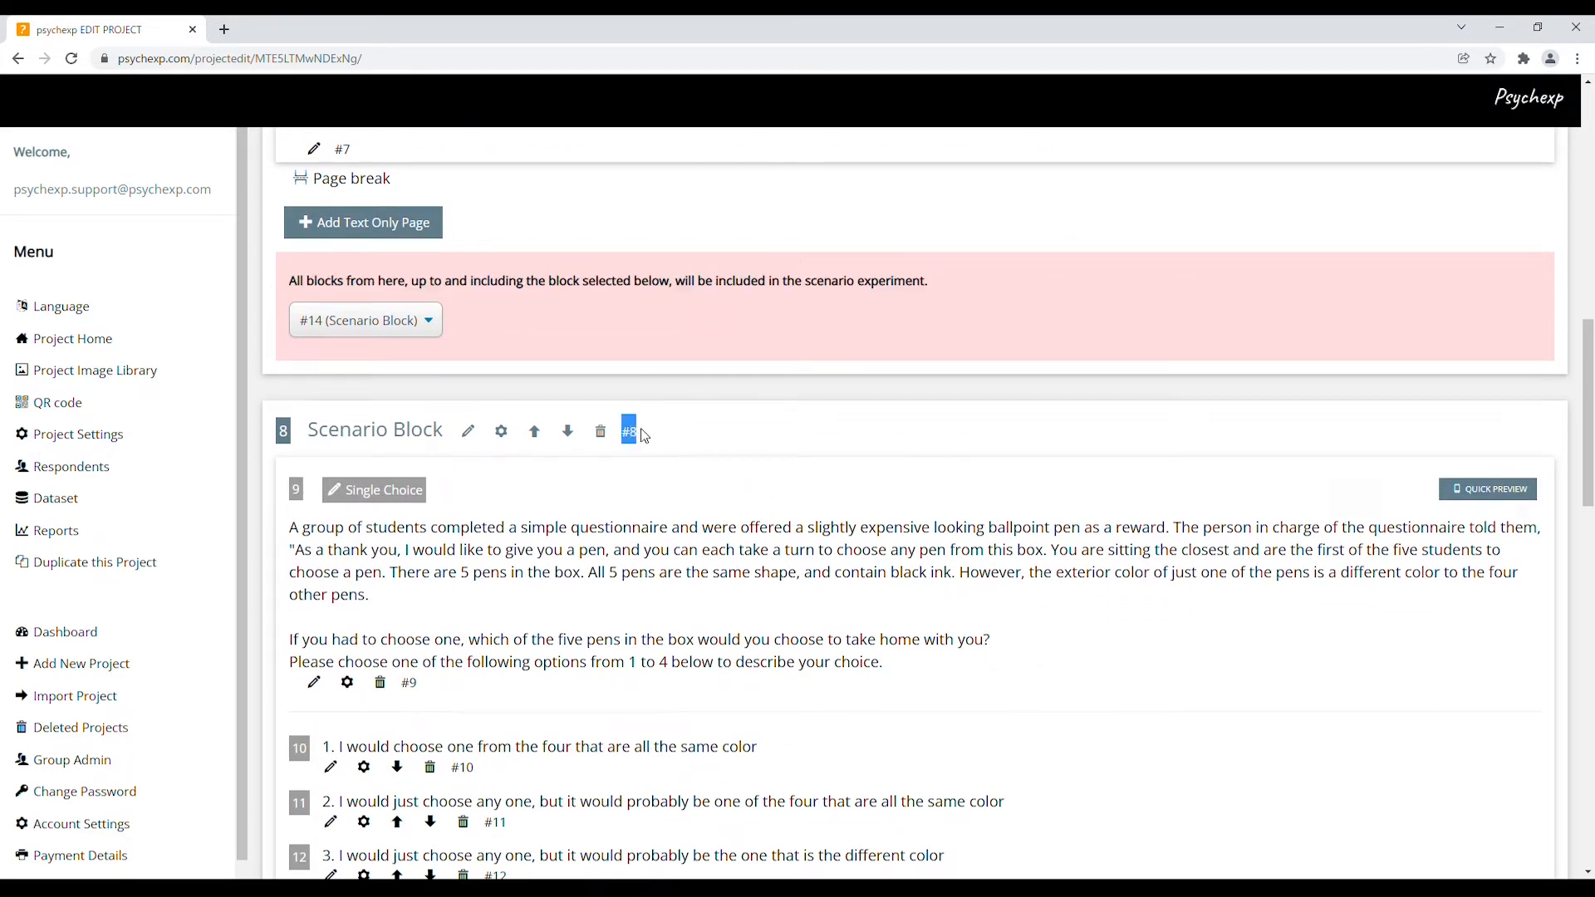
pyautogui.scroll(-1, 789, 470)
pyautogui.scroll(-10, 789, 470)
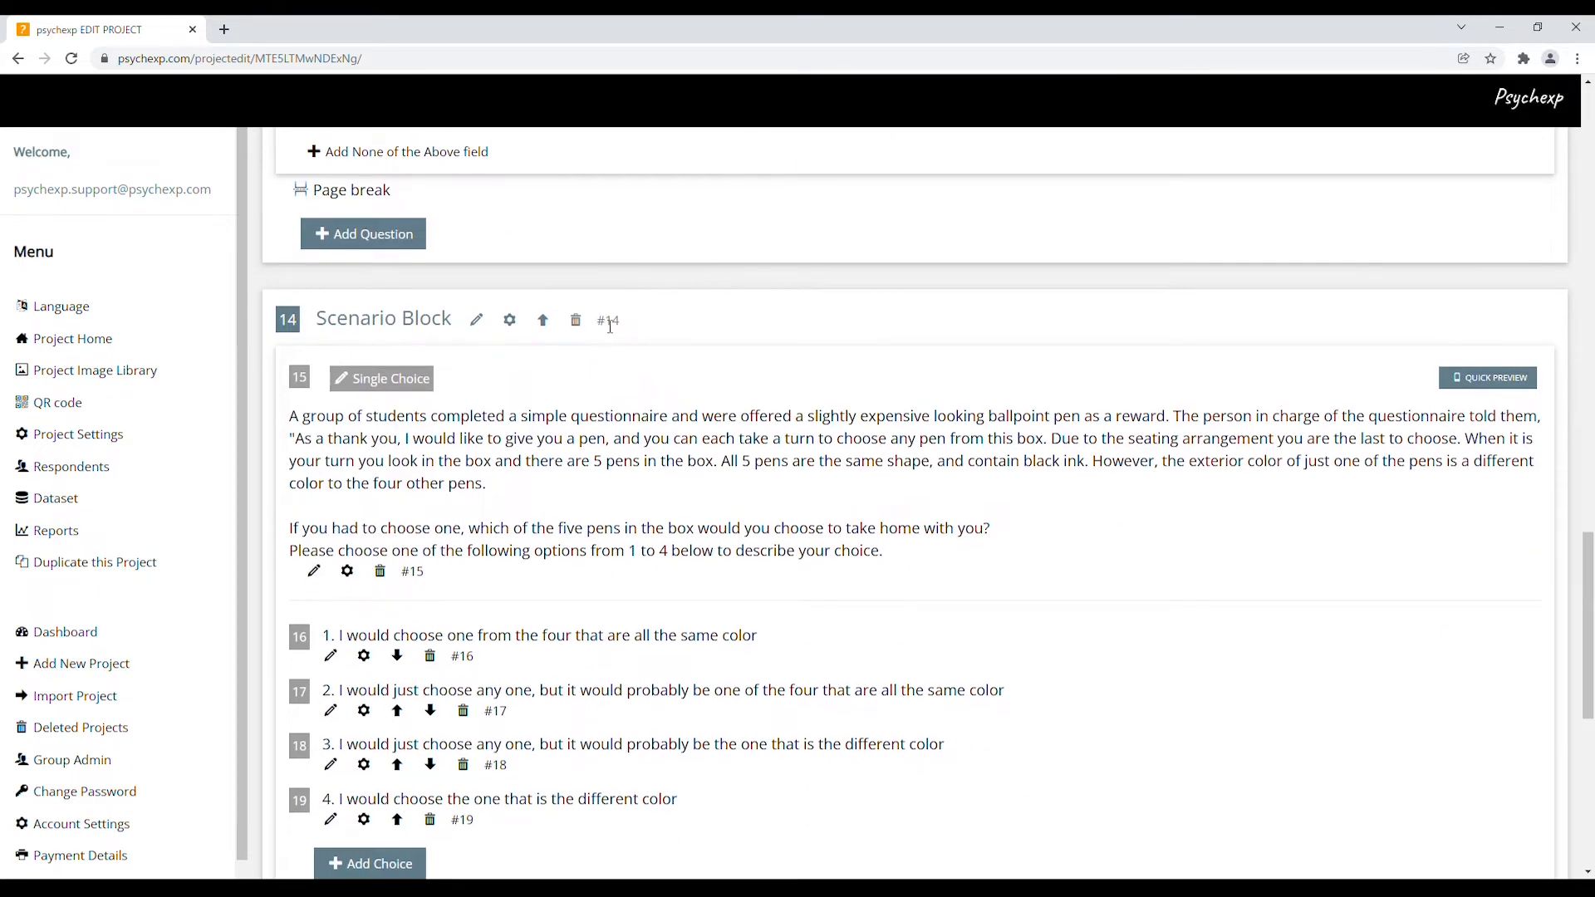
pyautogui.doubleClick(611, 321)
pyautogui.click(656, 339)
pyautogui.scroll(-6, 843, 416)
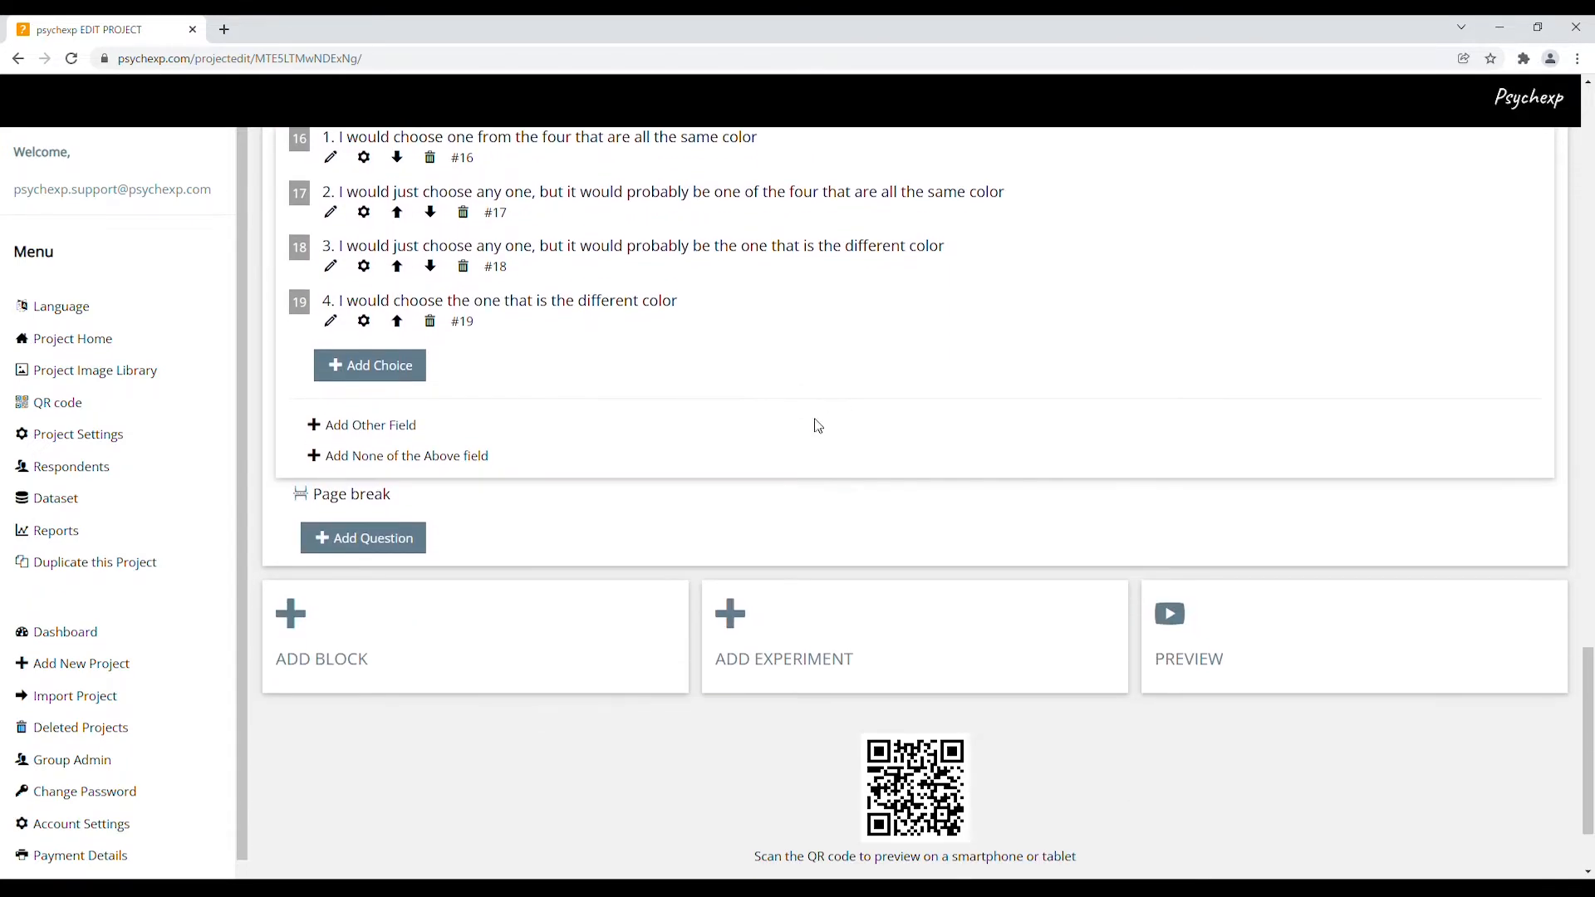
pyautogui.click(371, 645)
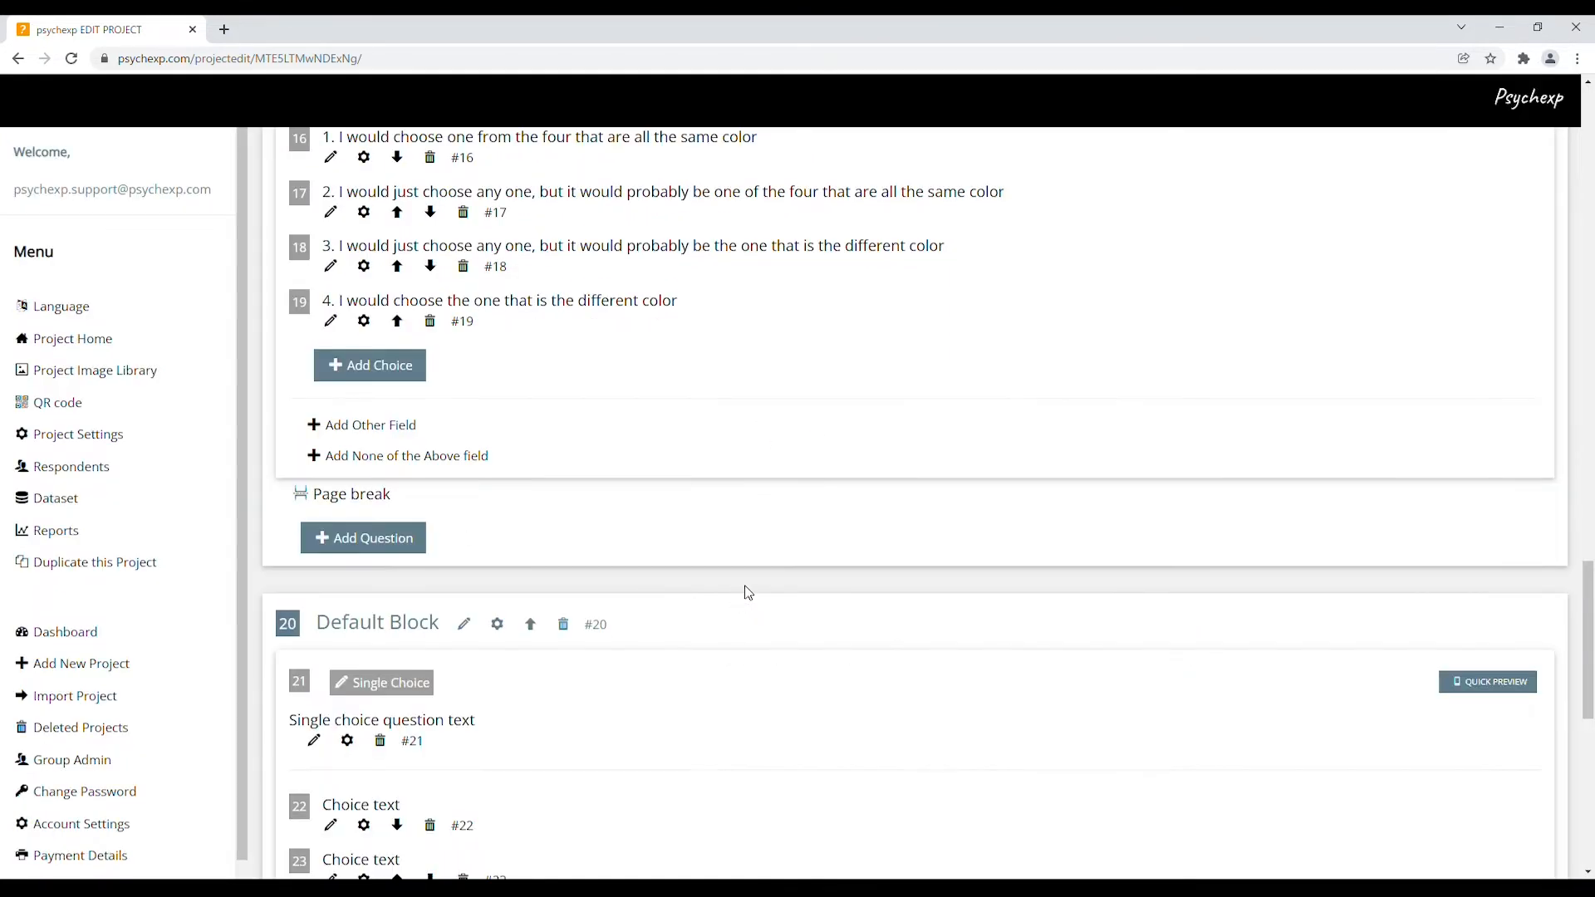
# Move Default Block #20 up one position, above the last Scenario Block
pyautogui.scroll(-4, 746, 593)
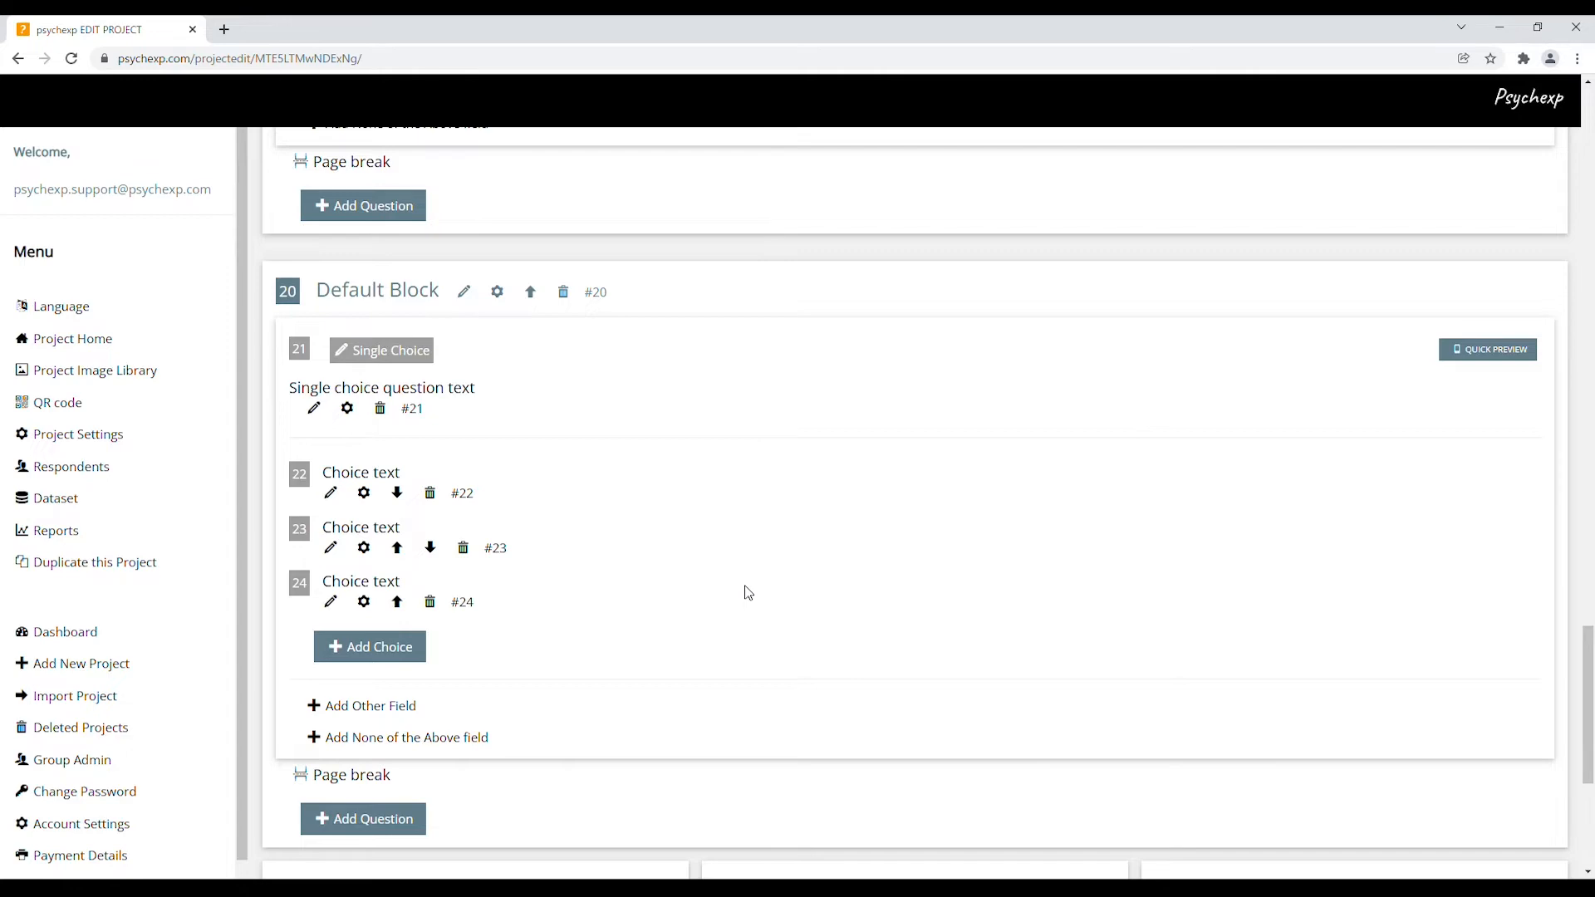
pyautogui.click(531, 293)
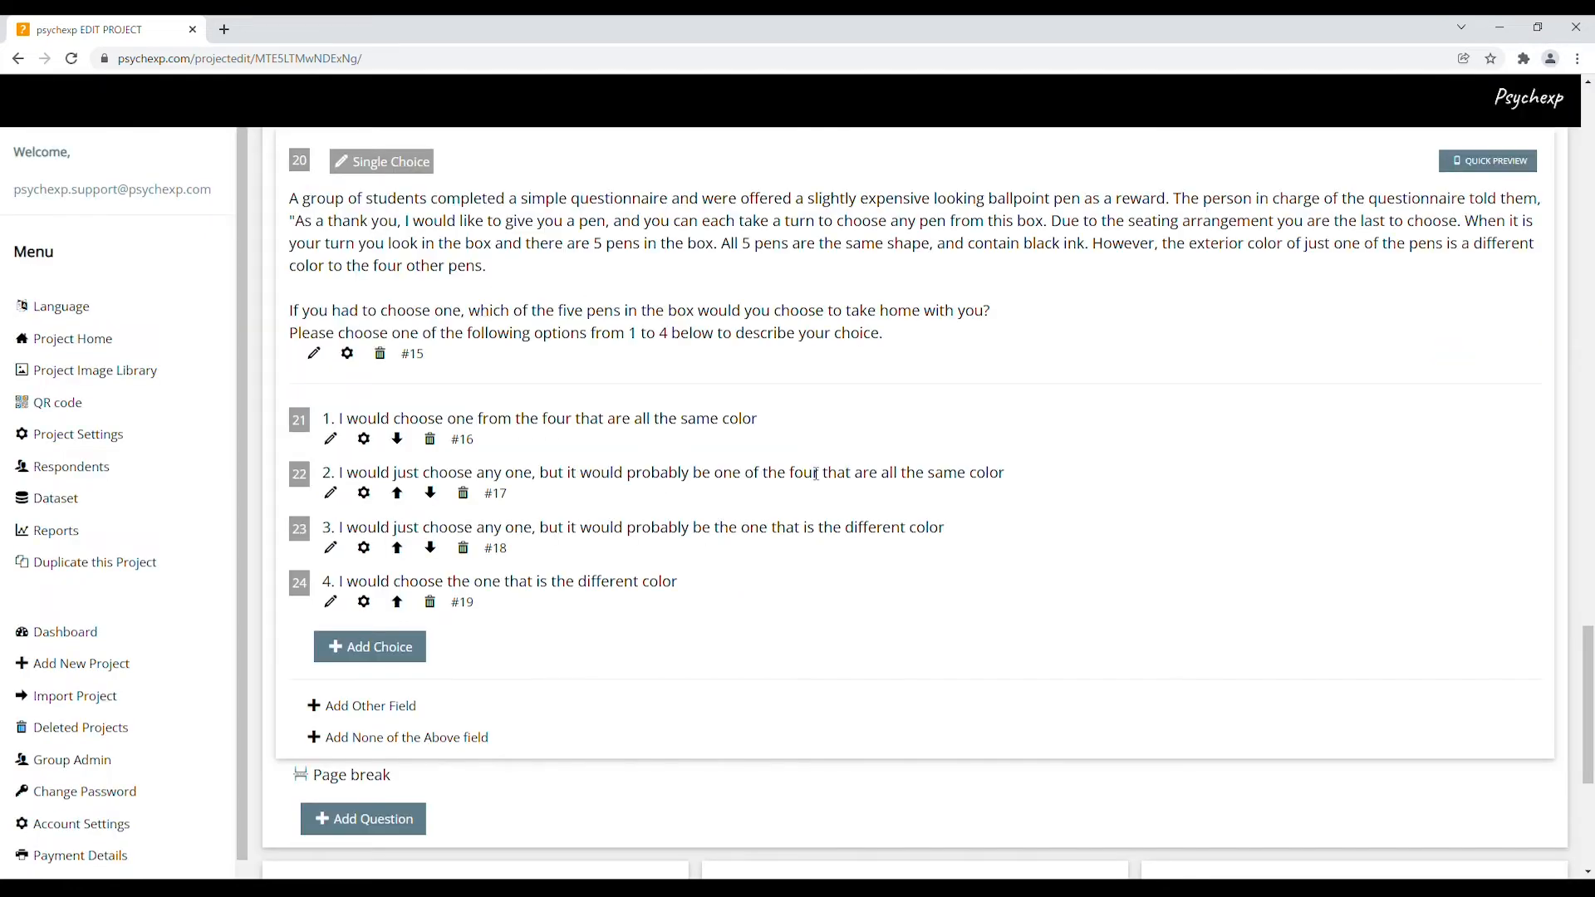
# Move the Scenario Block back above Default Block #20, then return to Scenario Settings
pyautogui.scroll(-2, 816, 473)
pyautogui.scroll(4, 808, 471)
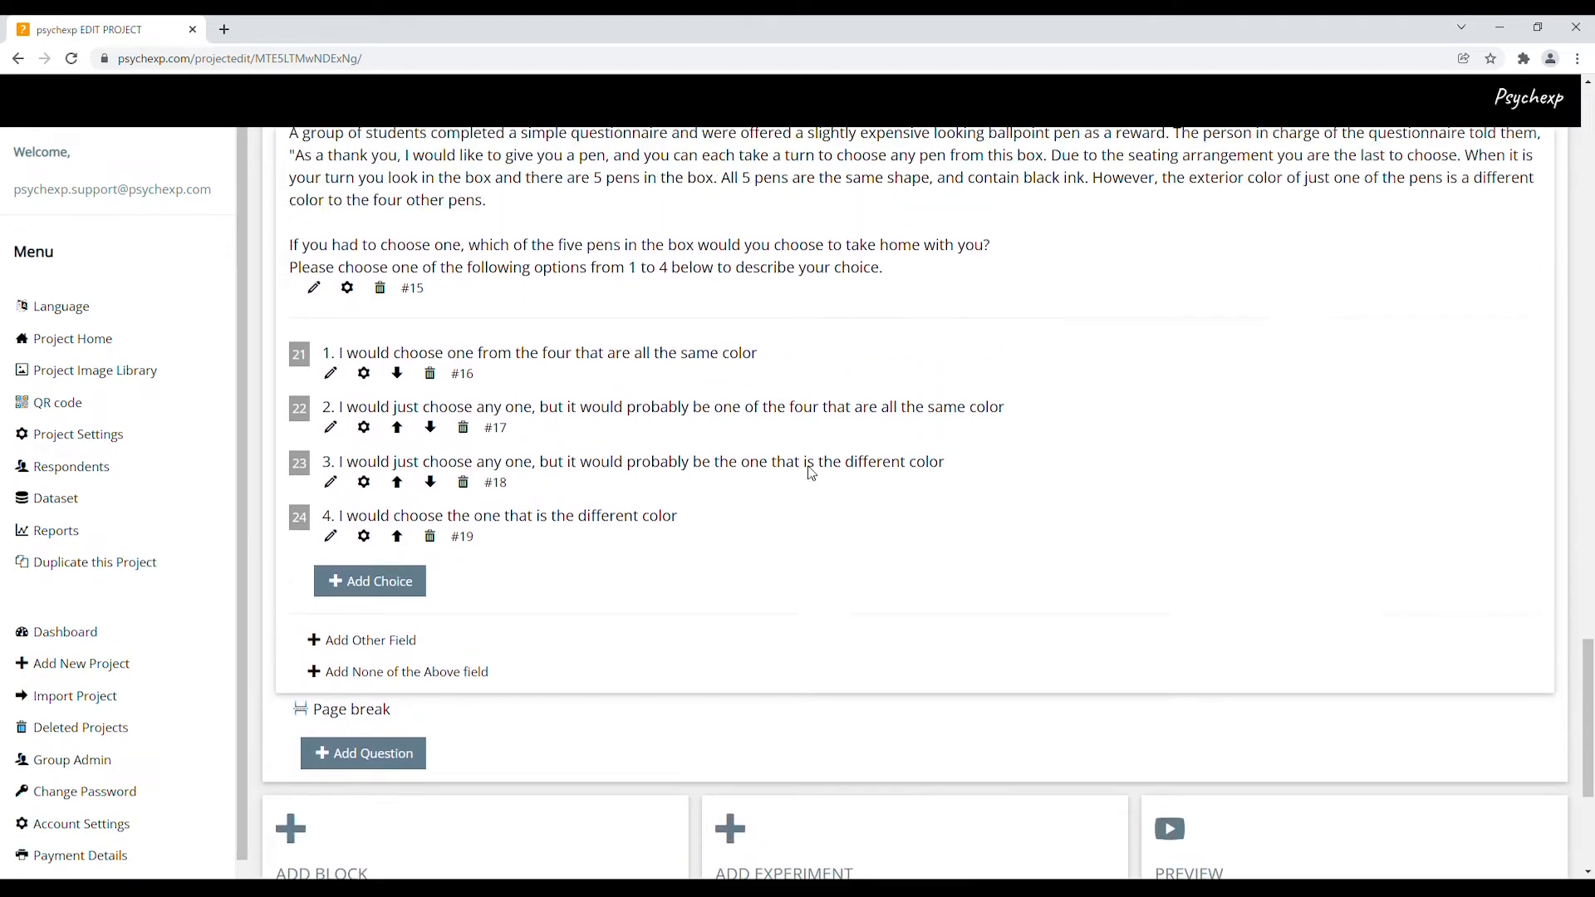
pyautogui.scroll(8, 688, 415)
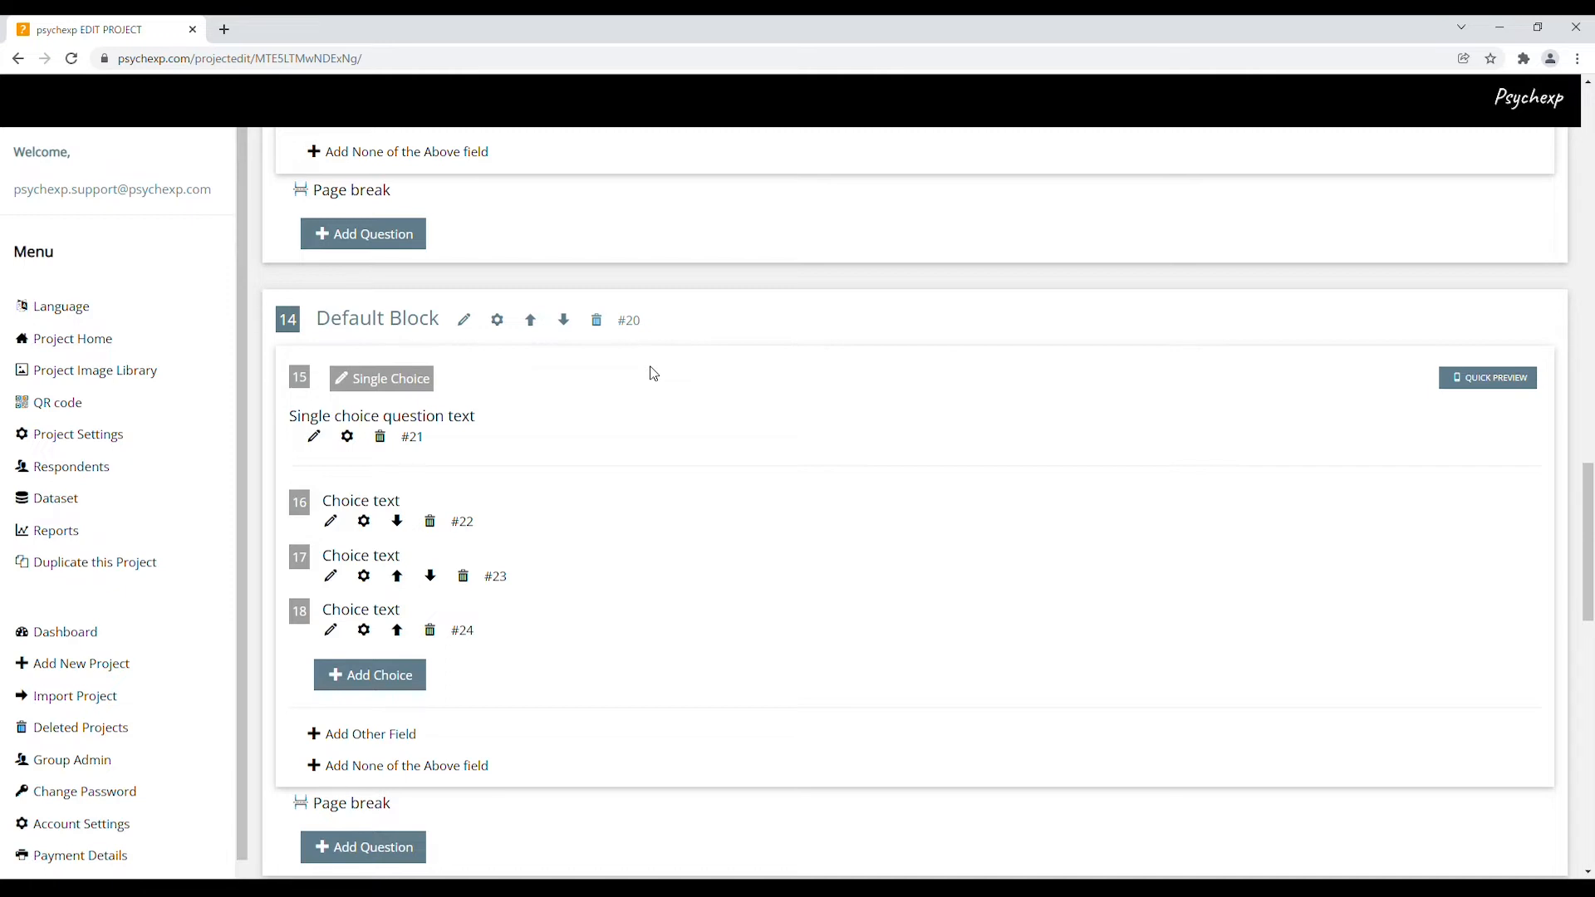
pyautogui.click(566, 322)
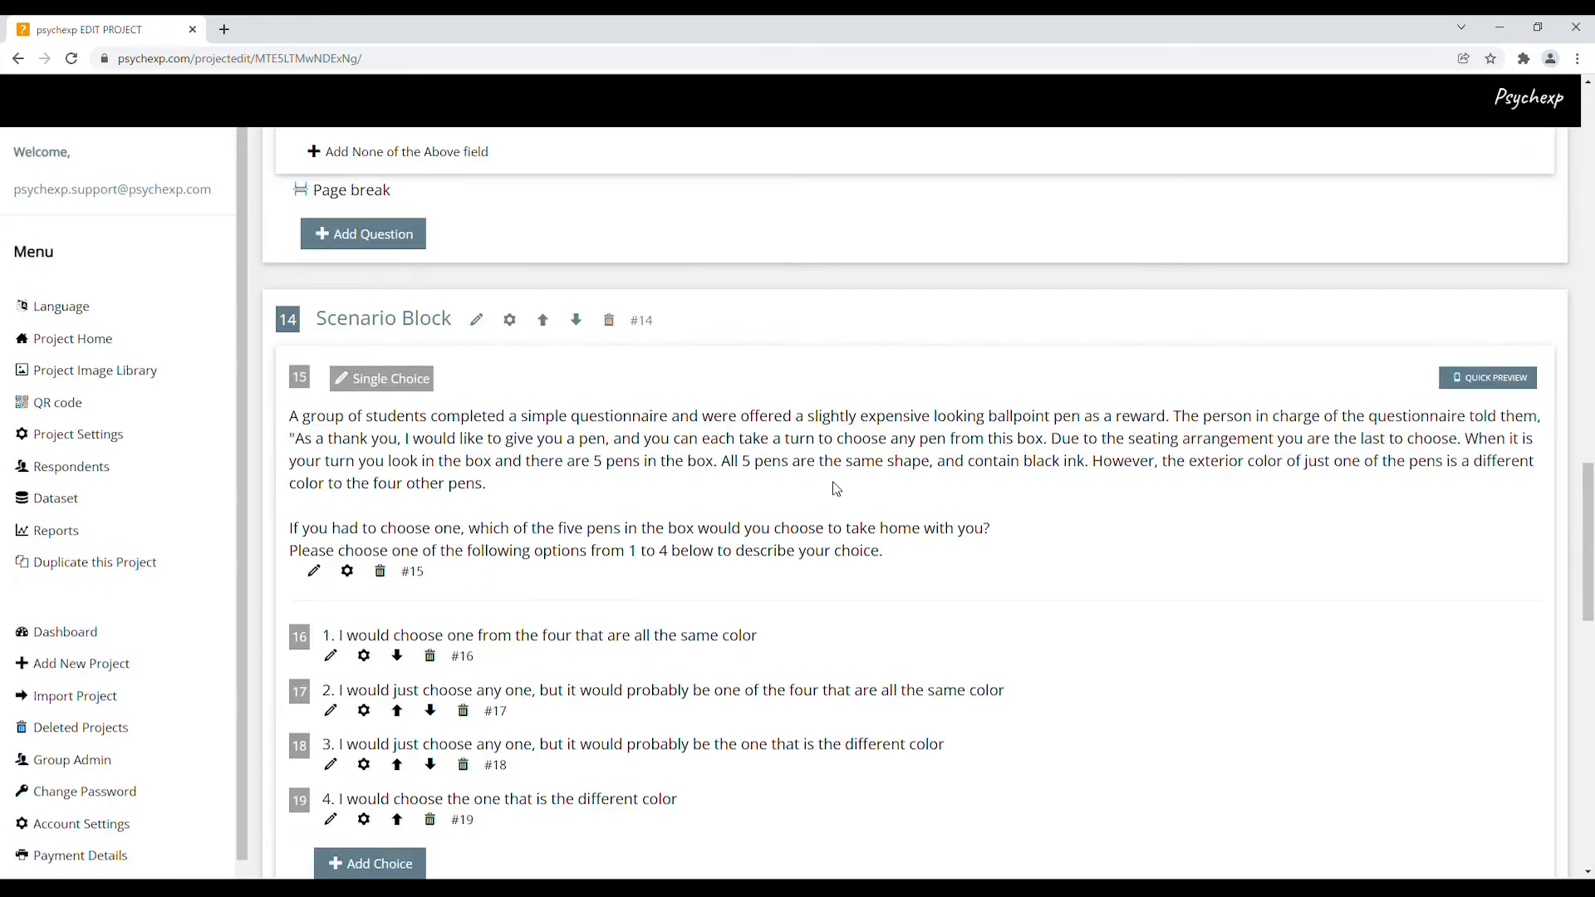
pyautogui.scroll(-7, 816, 486)
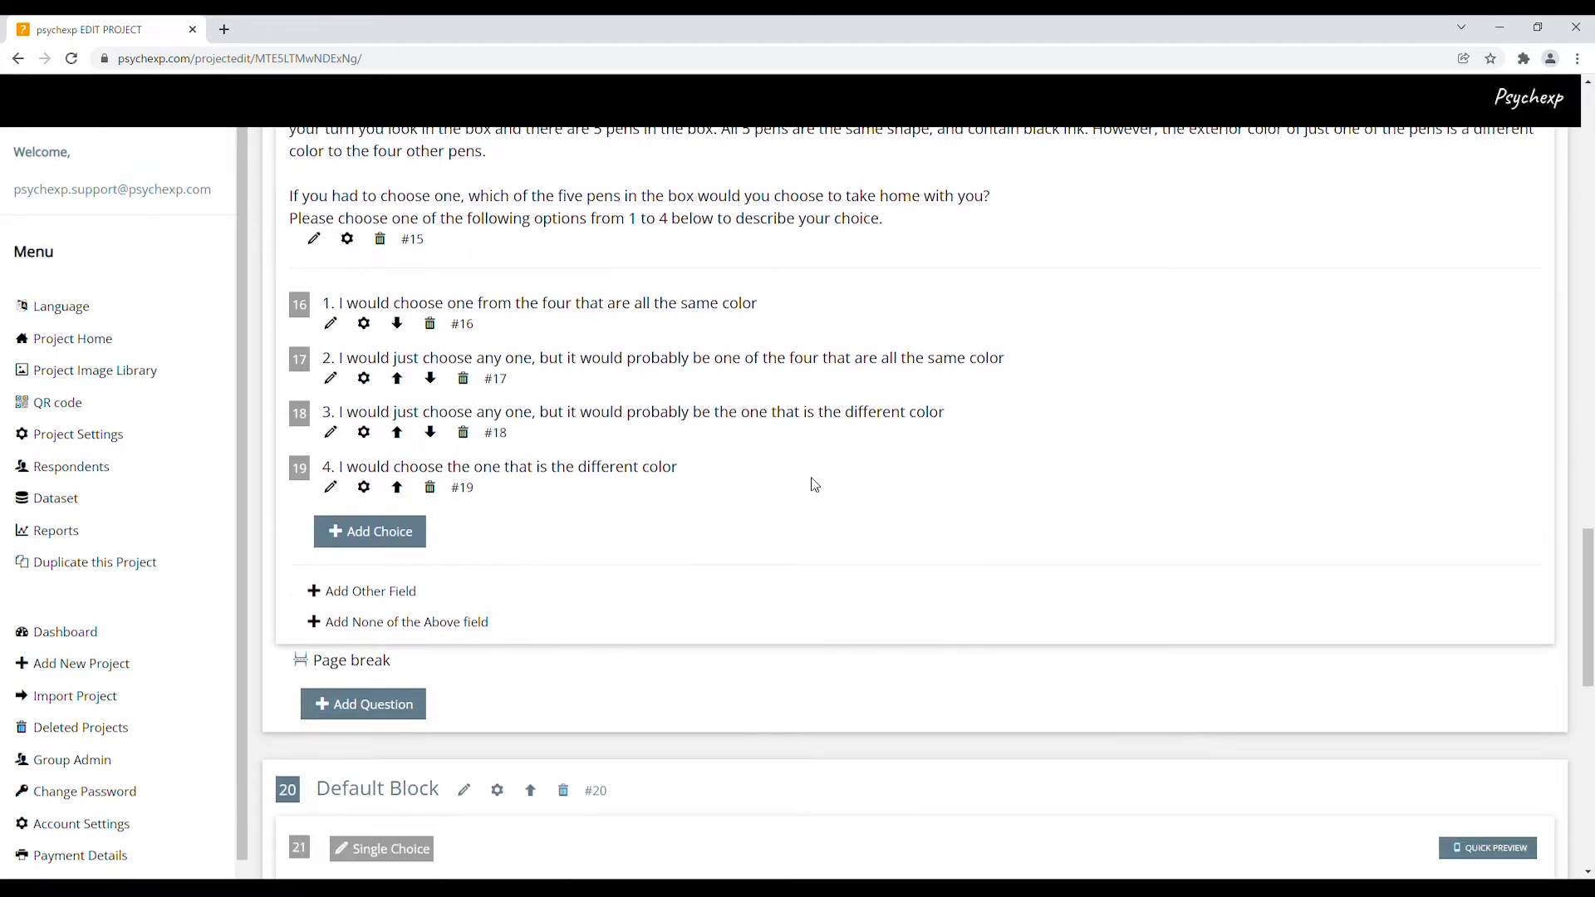
pyautogui.scroll(-3, 815, 486)
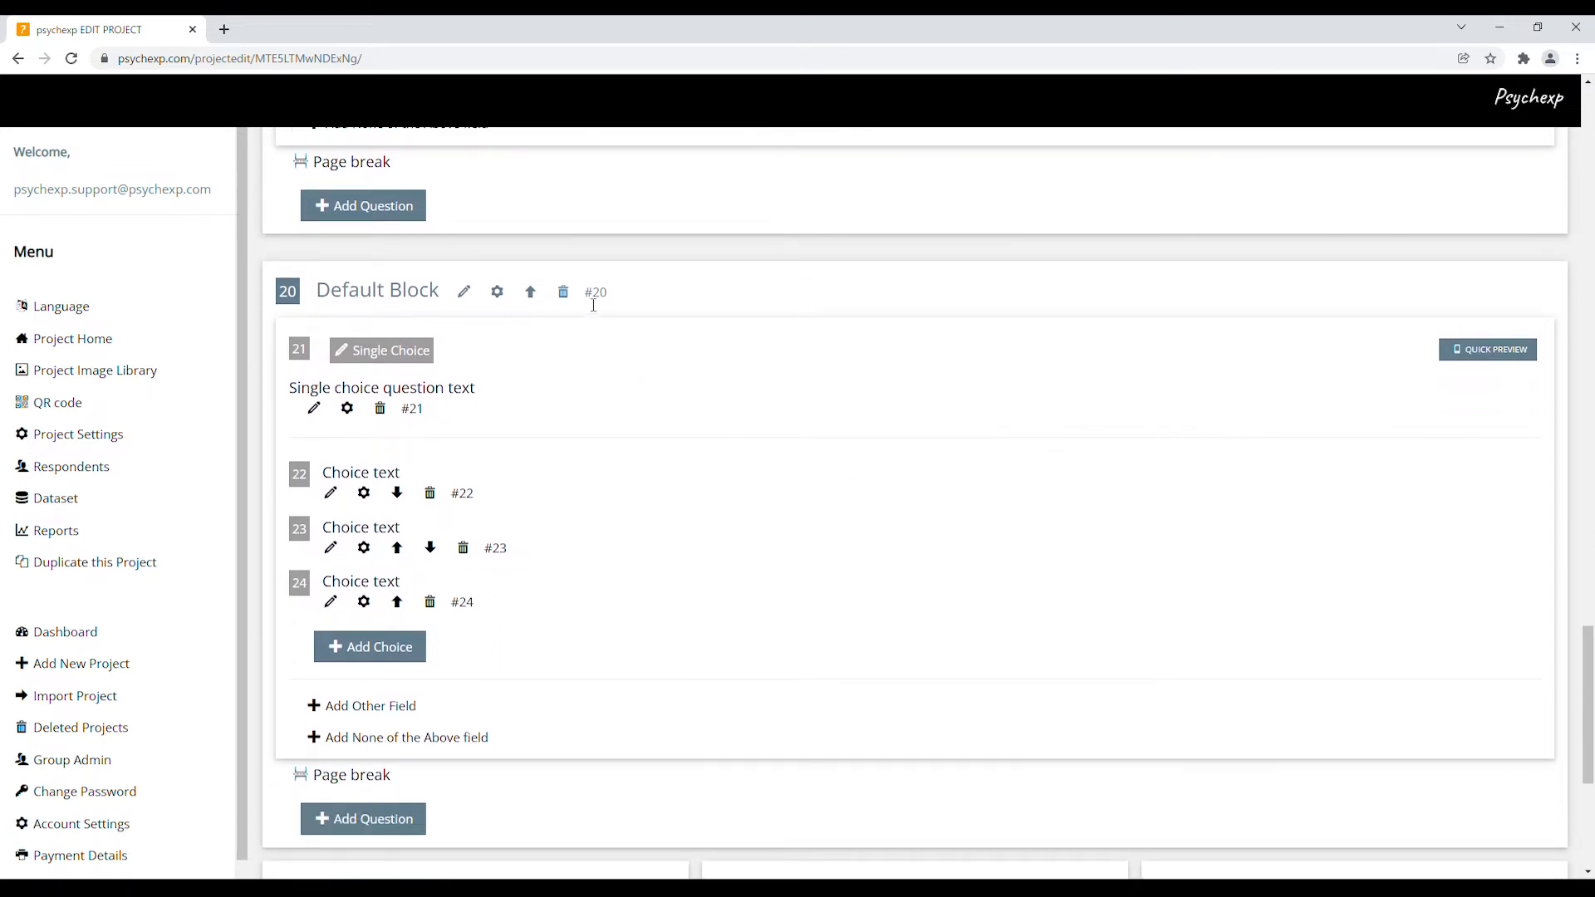
pyautogui.moveTo(585, 292); pyautogui.dragTo(601, 296)
pyautogui.scroll(8, 863, 472)
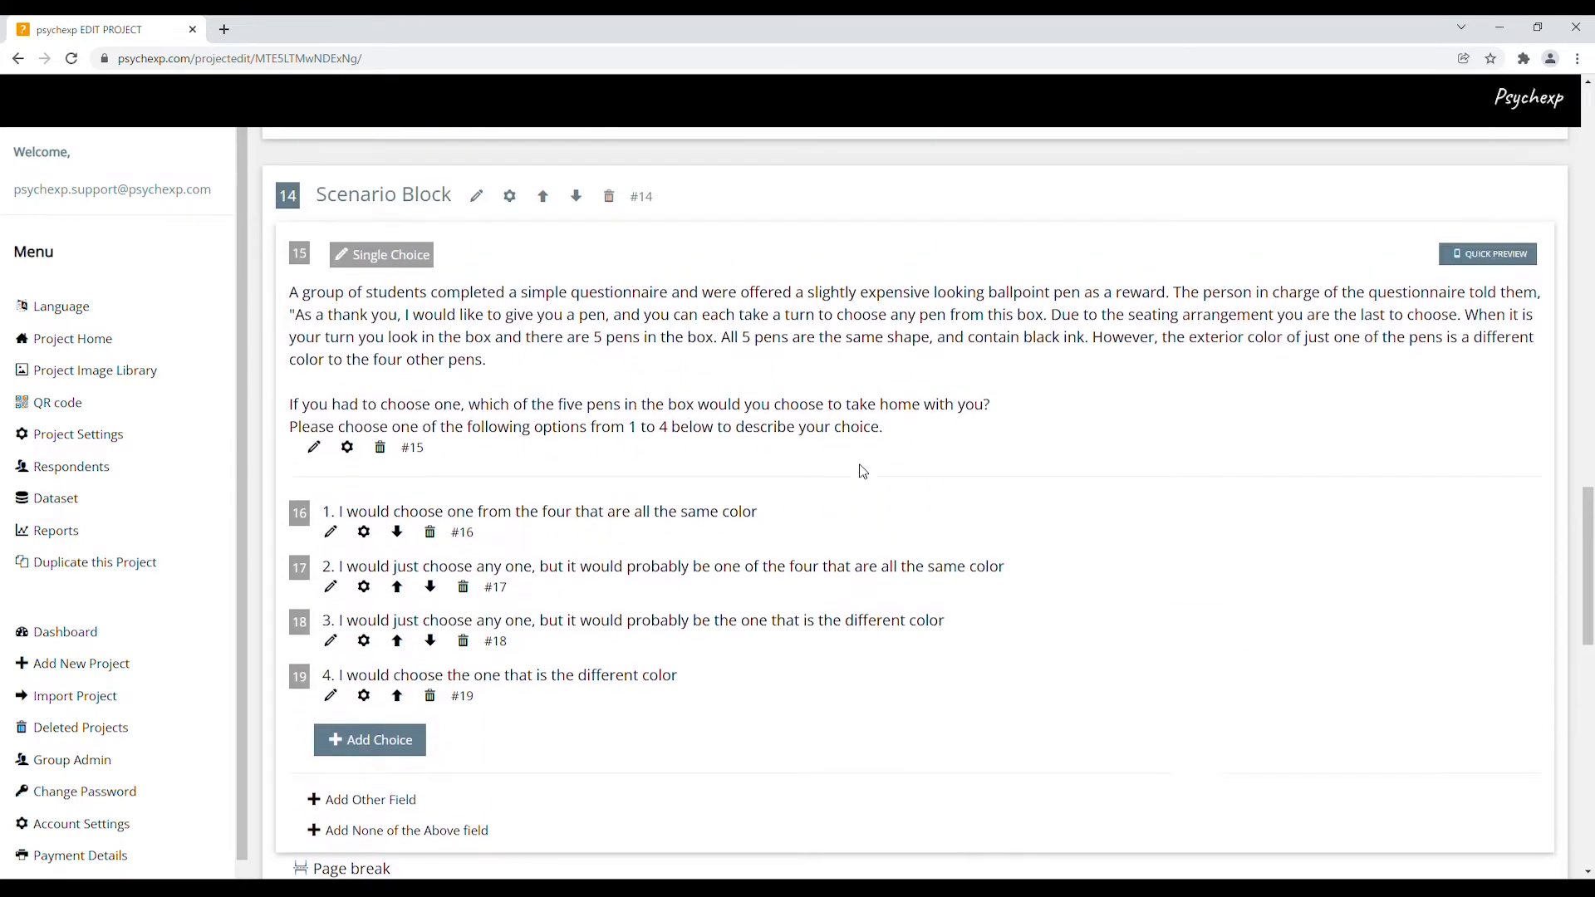
pyautogui.scroll(12, 863, 472)
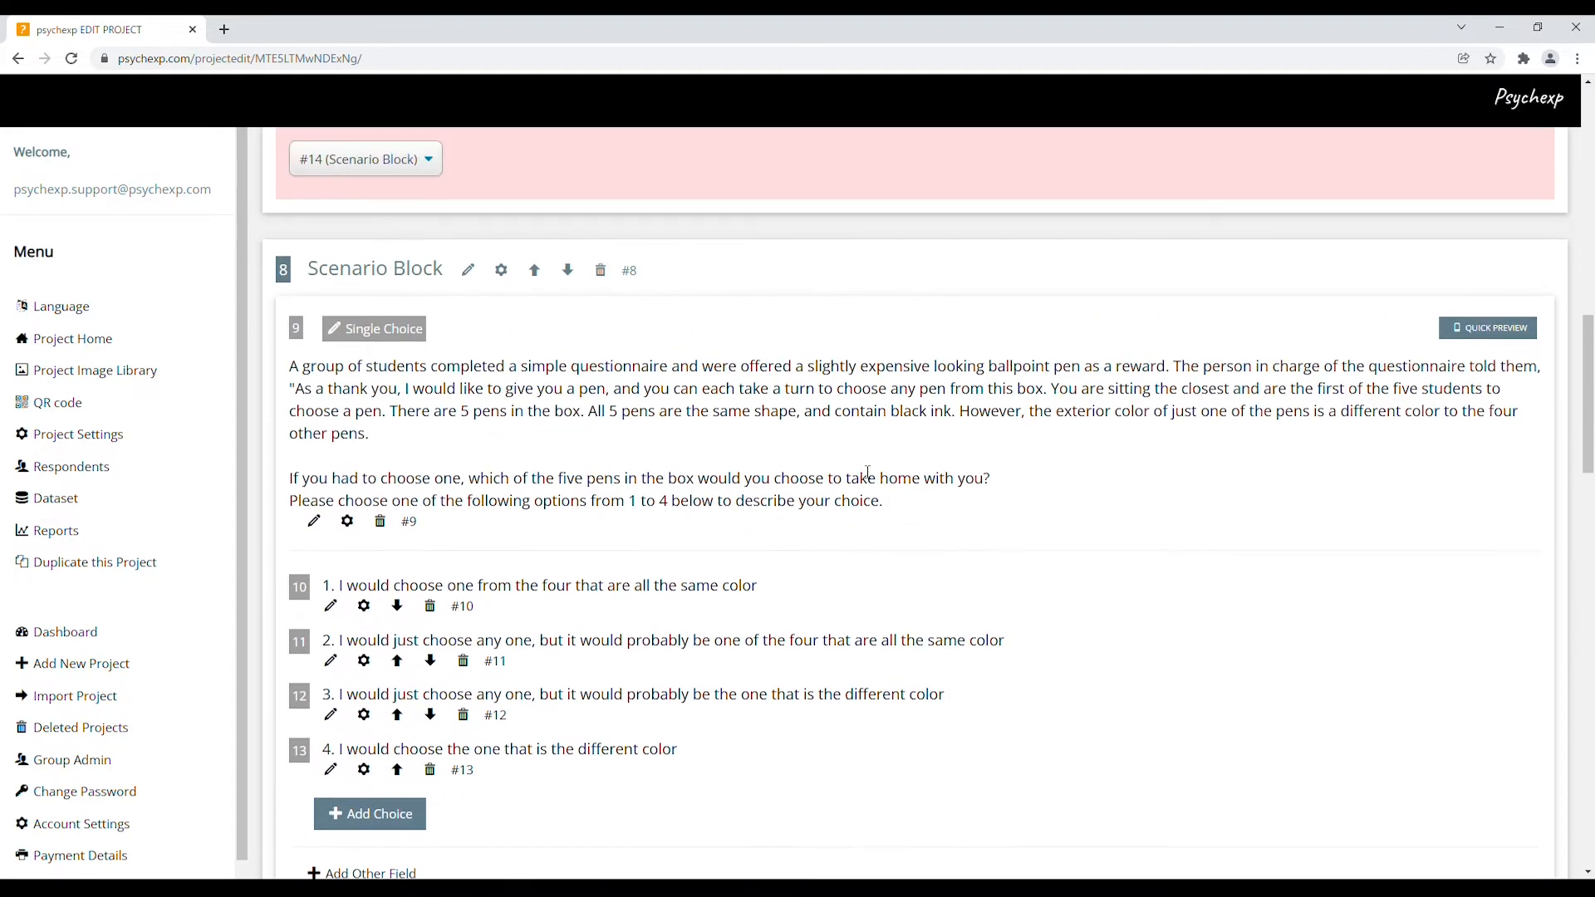
pyautogui.scroll(6, 866, 472)
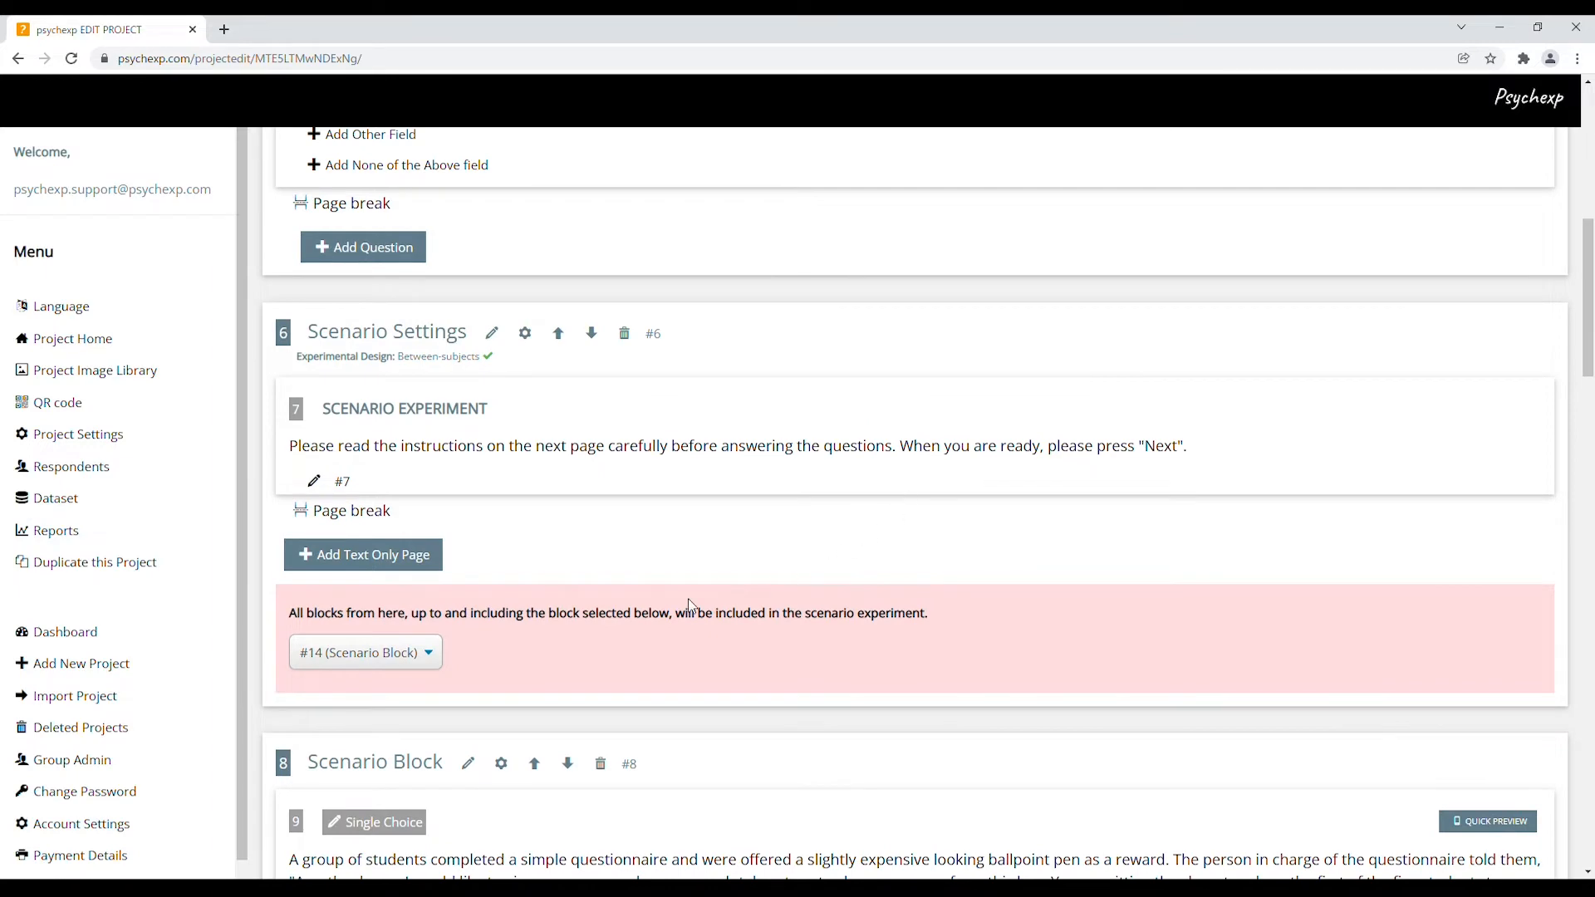
# Set the scenario's last block to #20 (Default Block)
pyautogui.click(432, 661)
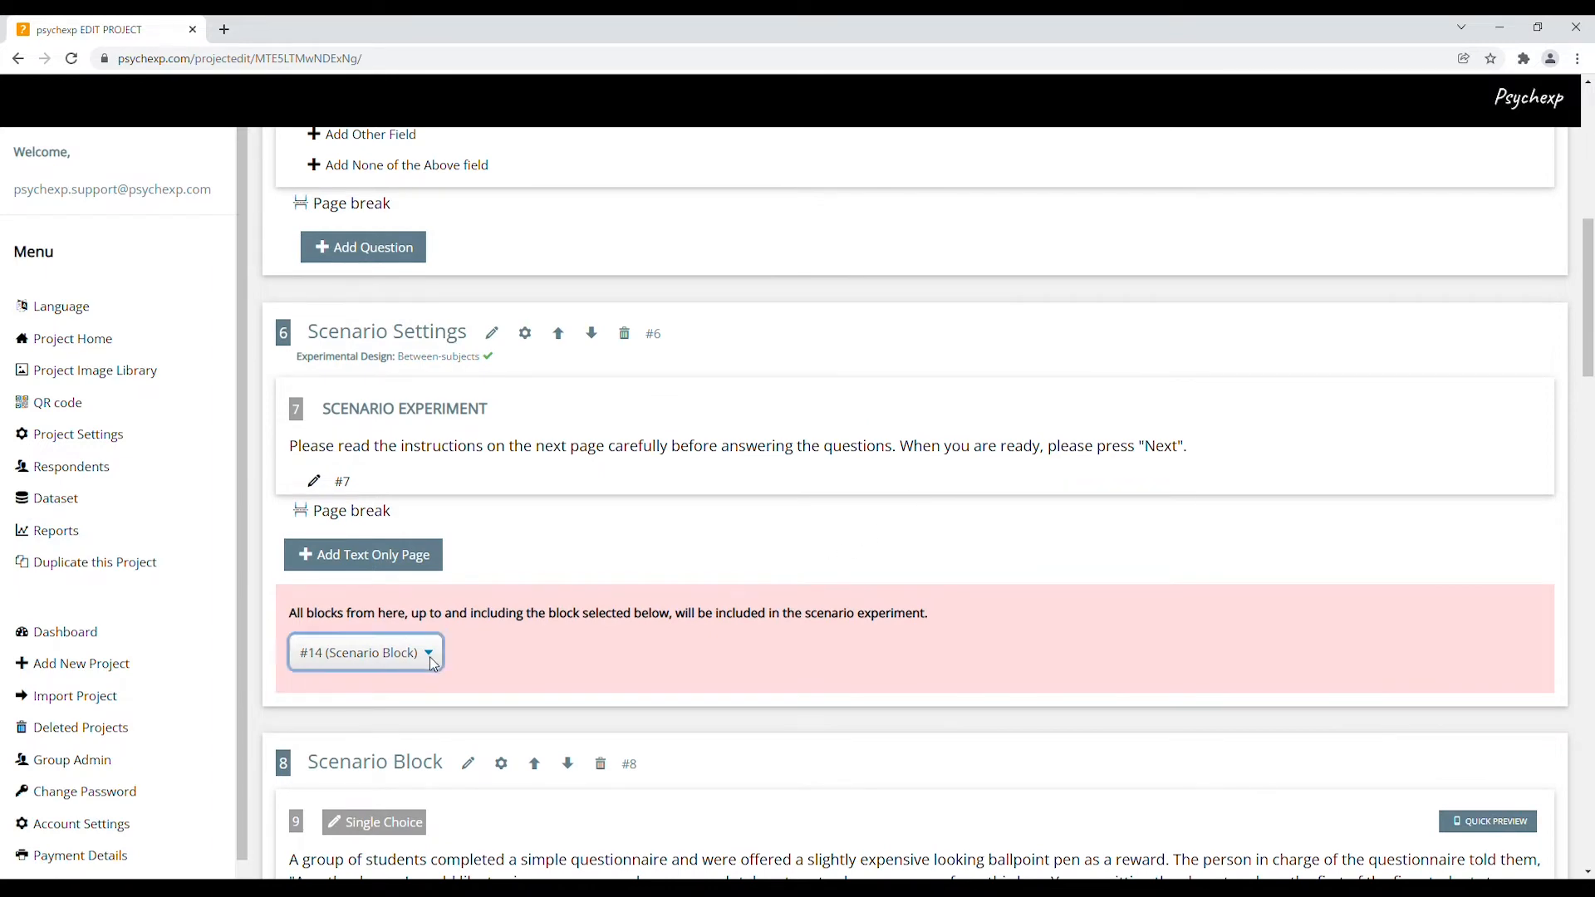
pyautogui.click(412, 738)
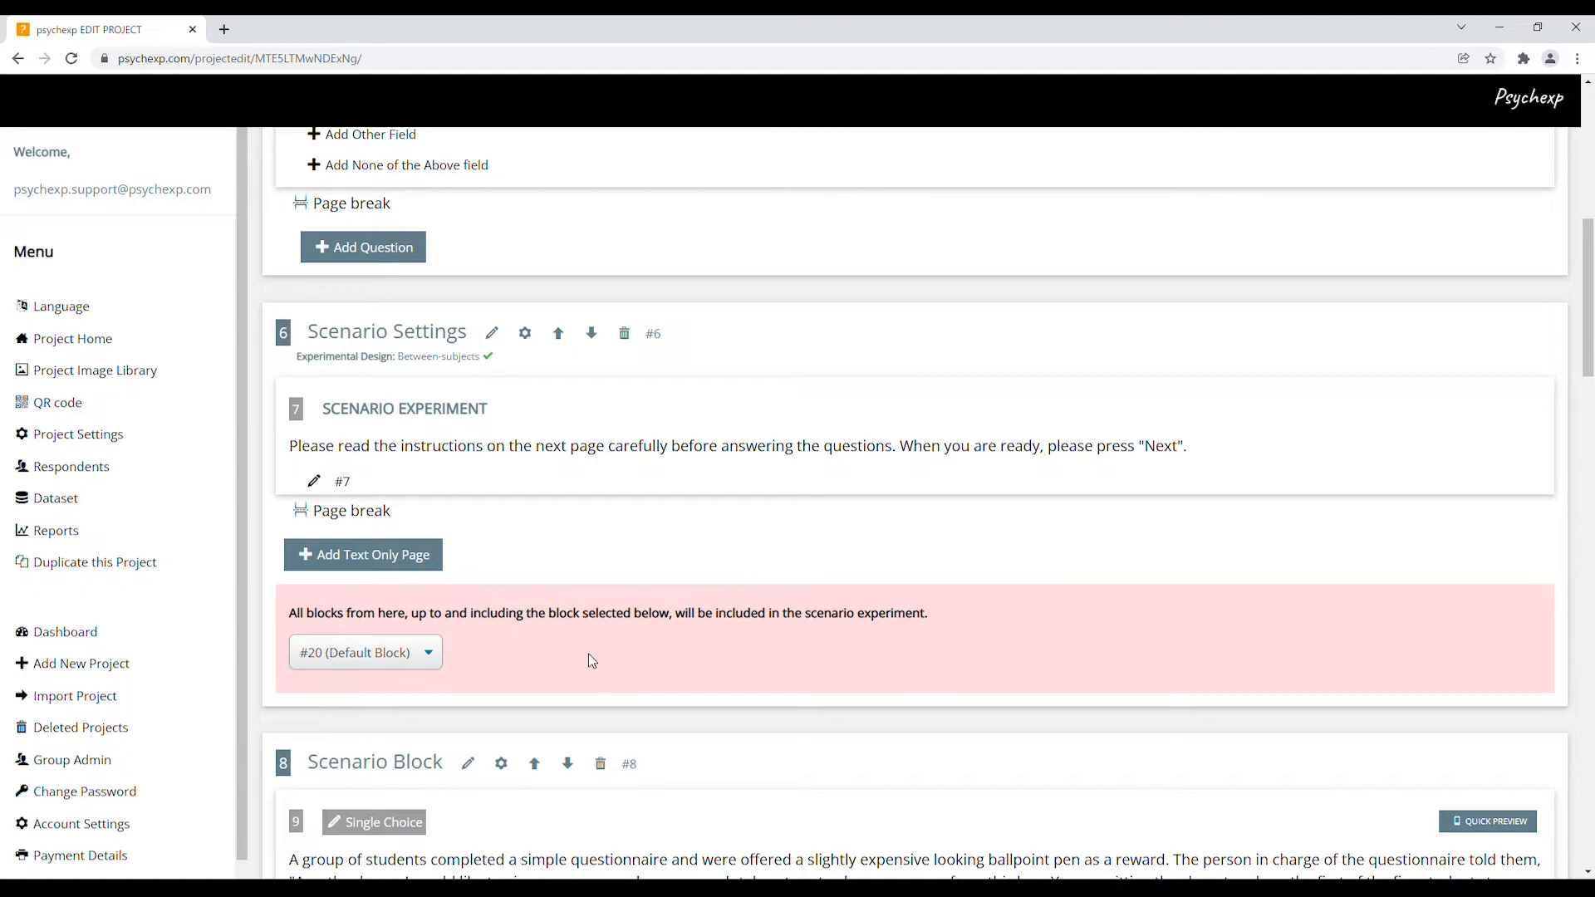
pyautogui.scroll(-4, 943, 751)
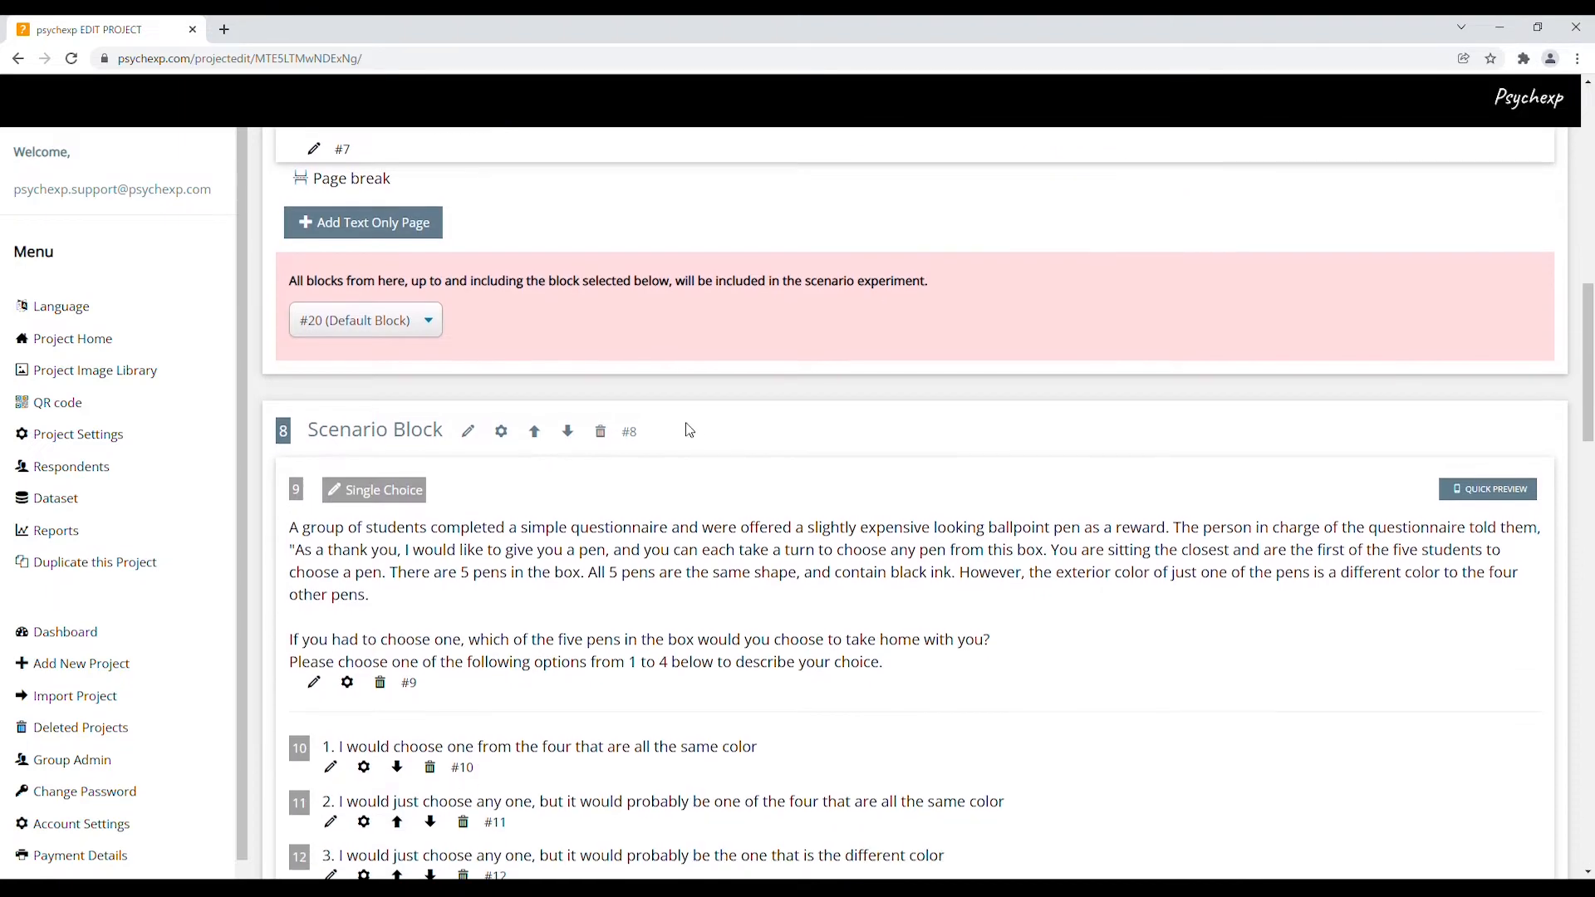
# Check the block ids #8, #14 and #20 down the project
pyautogui.doubleClick(633, 436)
pyautogui.scroll(-6, 775, 550)
pyautogui.scroll(-4, 775, 551)
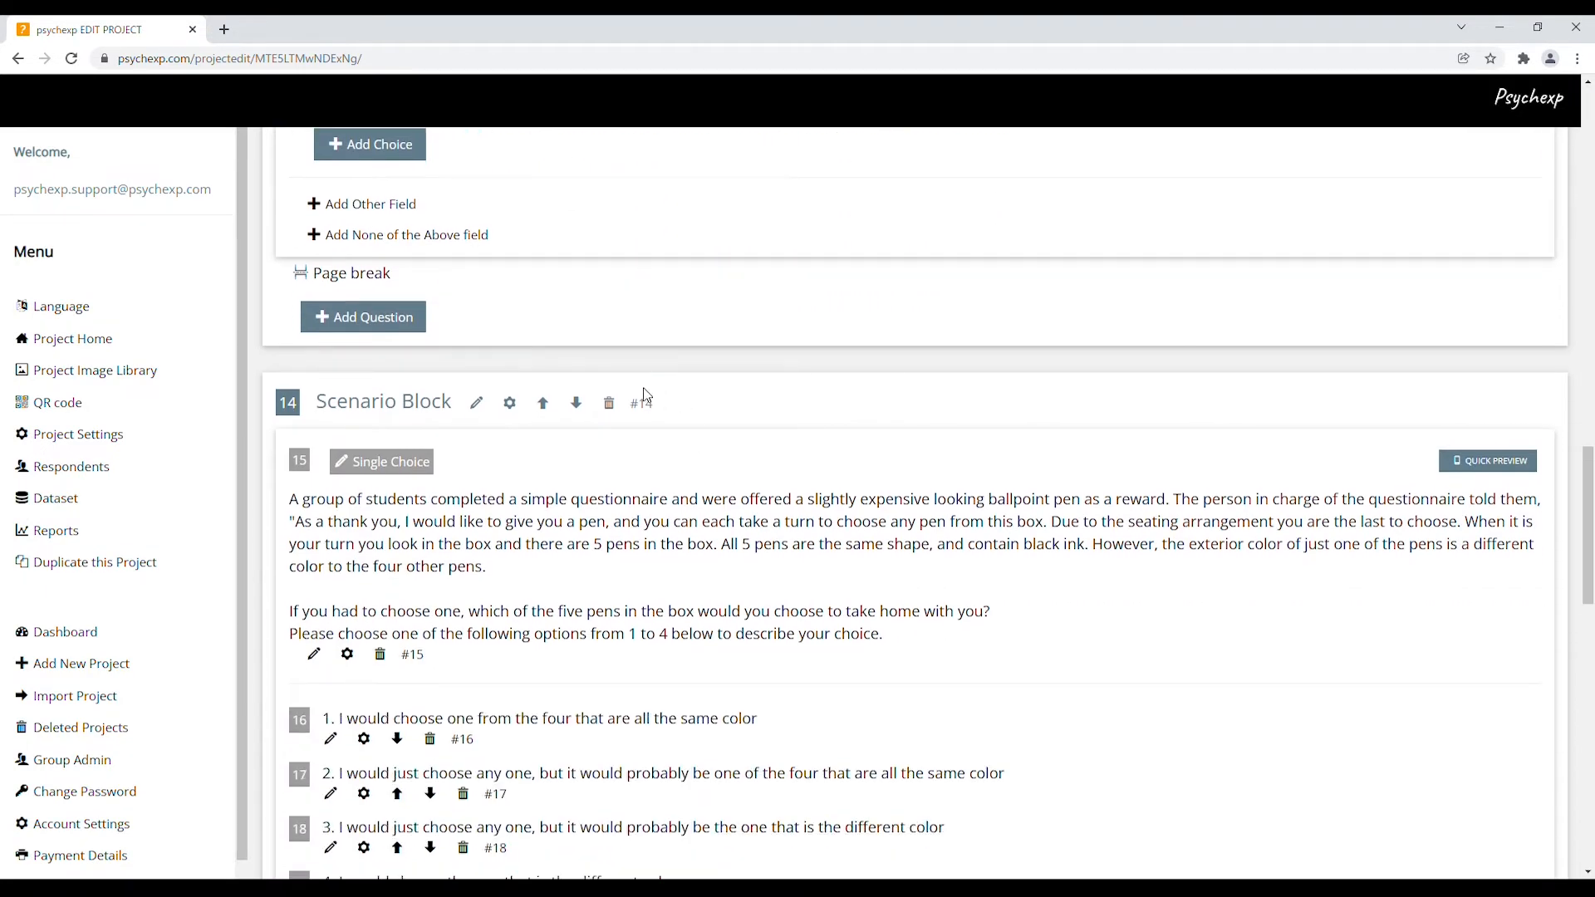
pyautogui.doubleClick(639, 404)
pyautogui.scroll(-4, 756, 482)
pyautogui.scroll(-5, 769, 492)
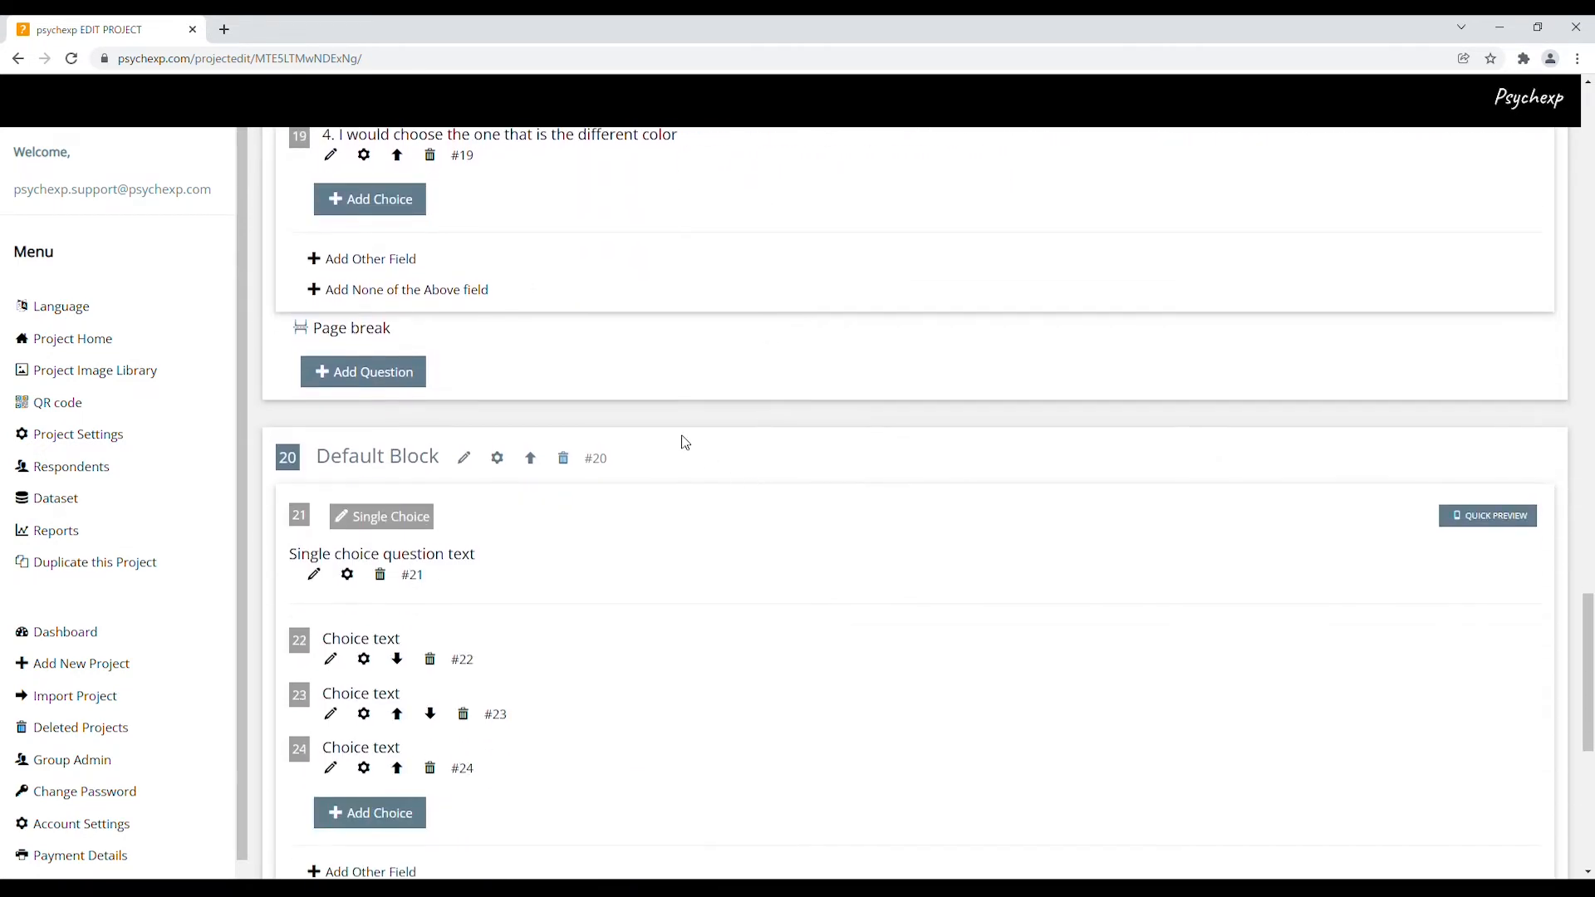
pyautogui.doubleClick(596, 462)
pyautogui.click(753, 522)
pyautogui.scroll(-2, 780, 552)
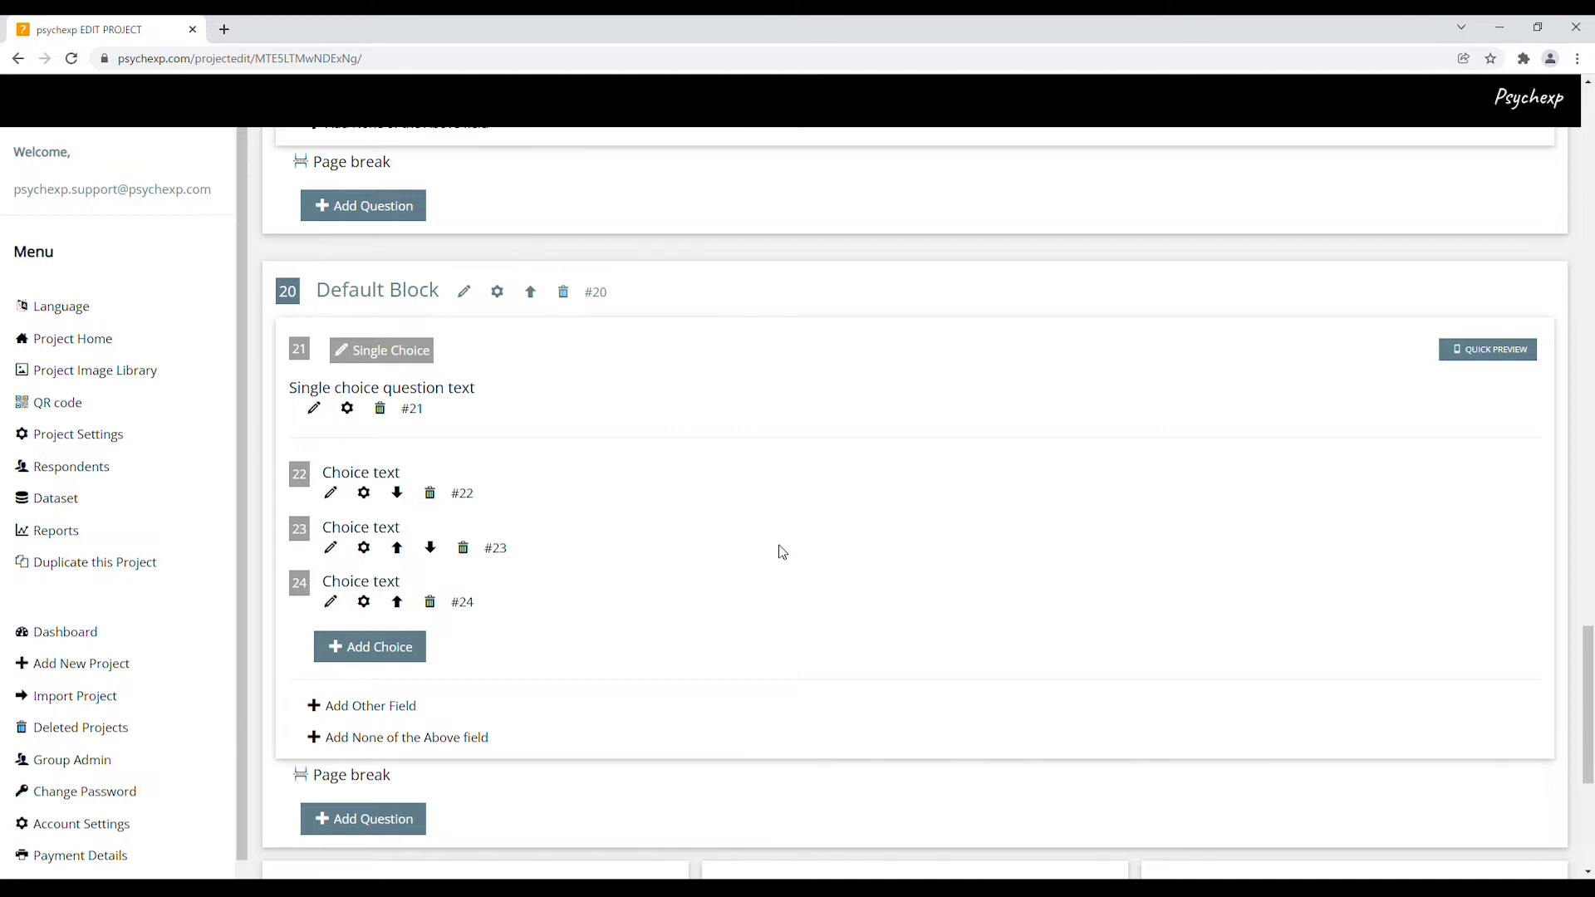
# Change question 21's type from Single Choice to Multiple Choice, leaving its text unchanged
pyautogui.click(378, 347)
pyautogui.click(874, 303)
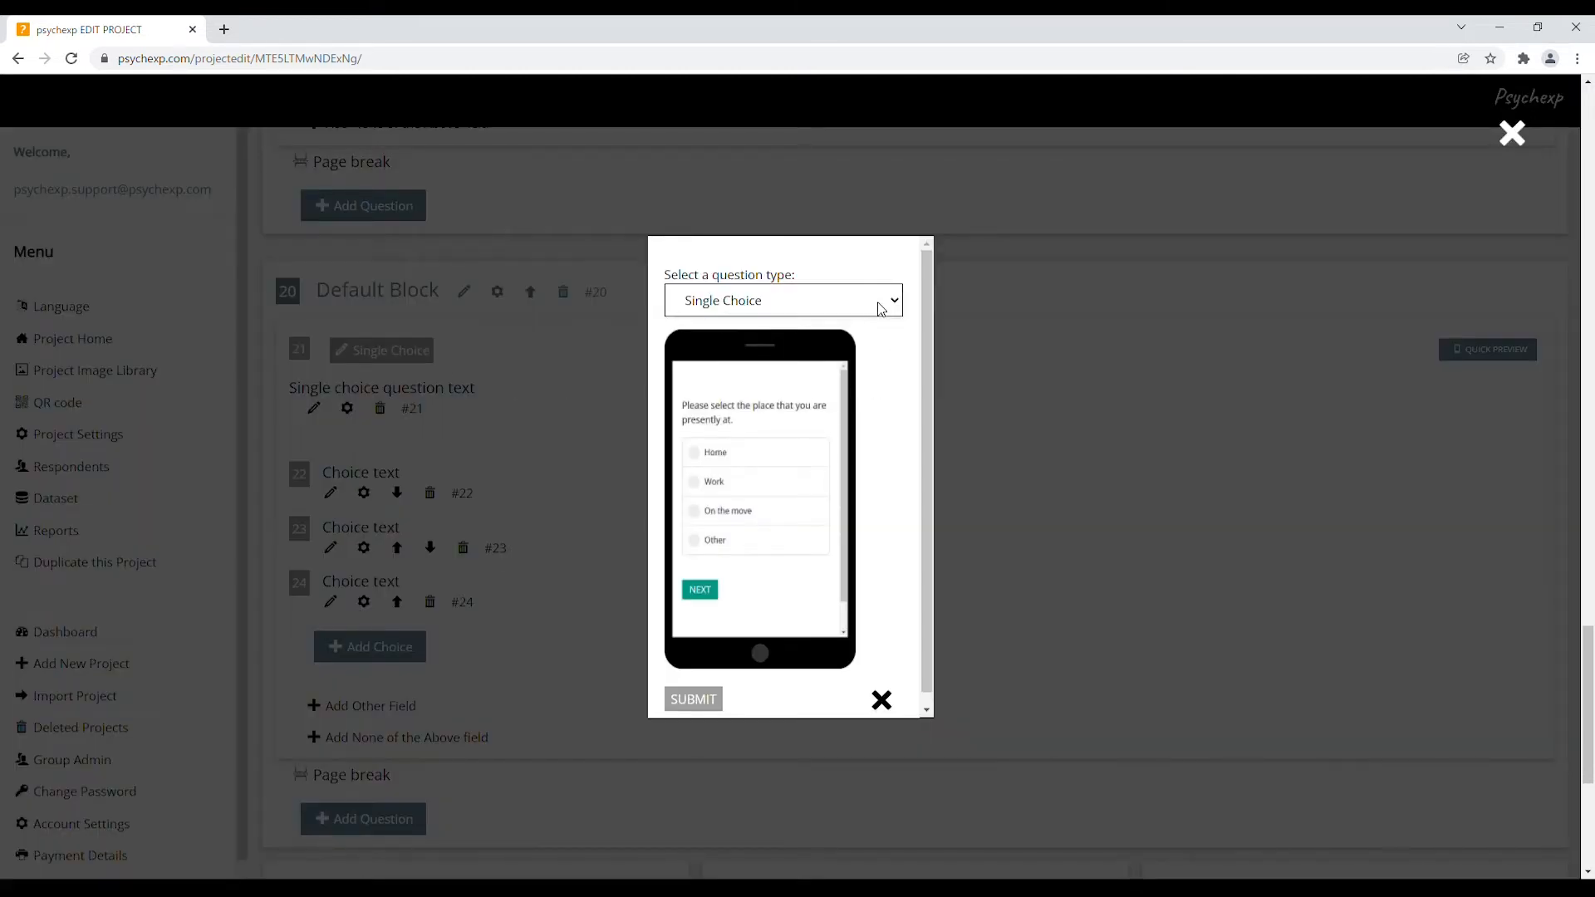
pyautogui.click(874, 368)
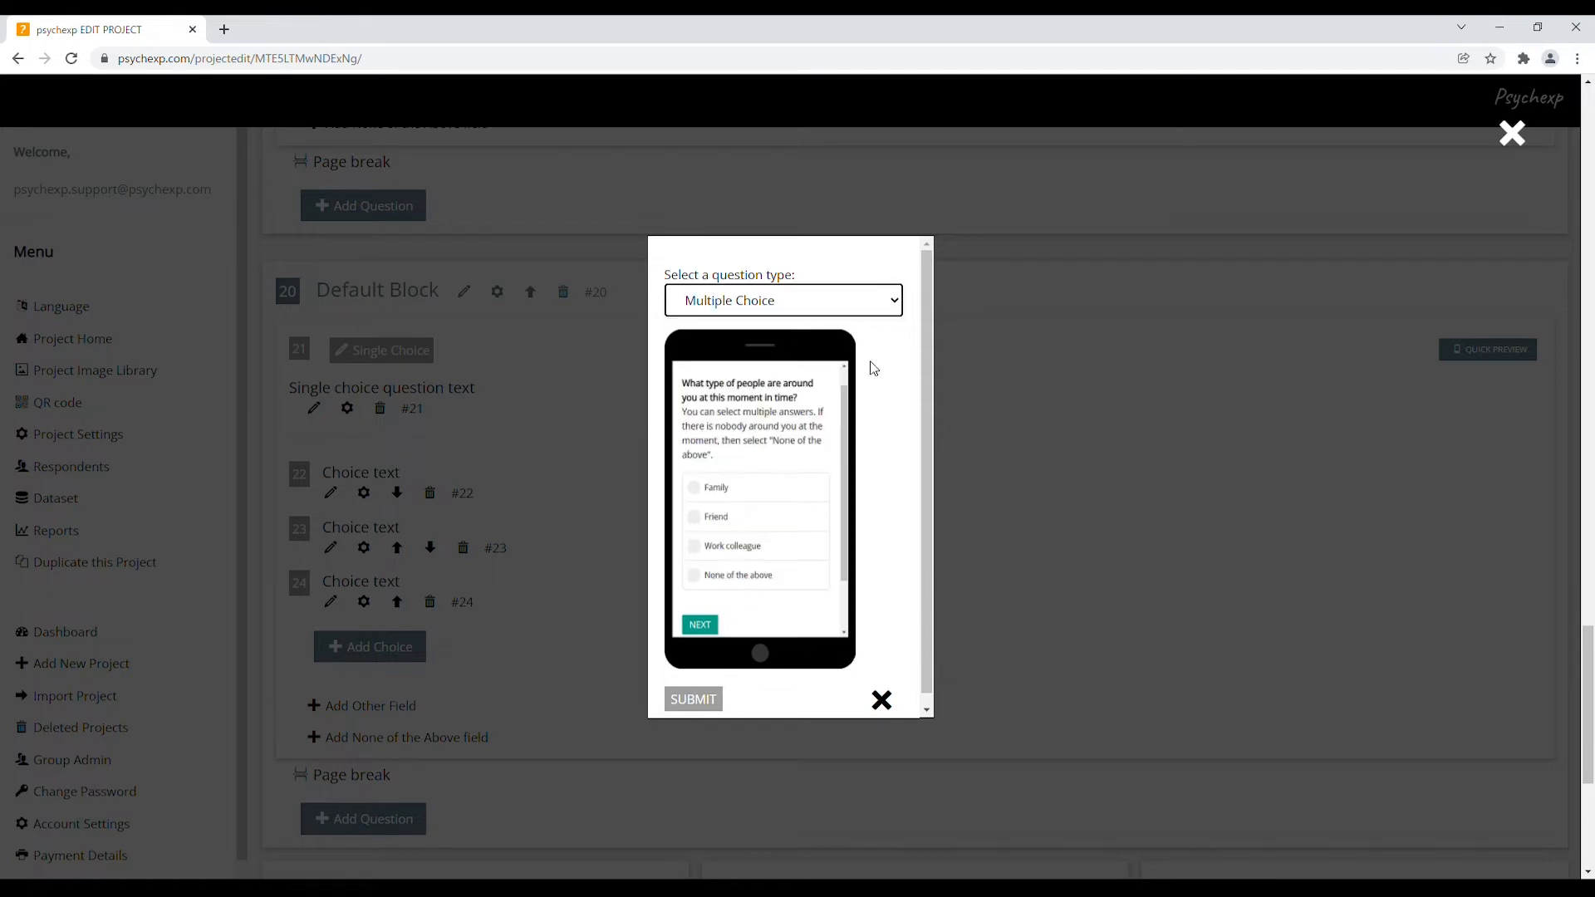
pyautogui.click(706, 702)
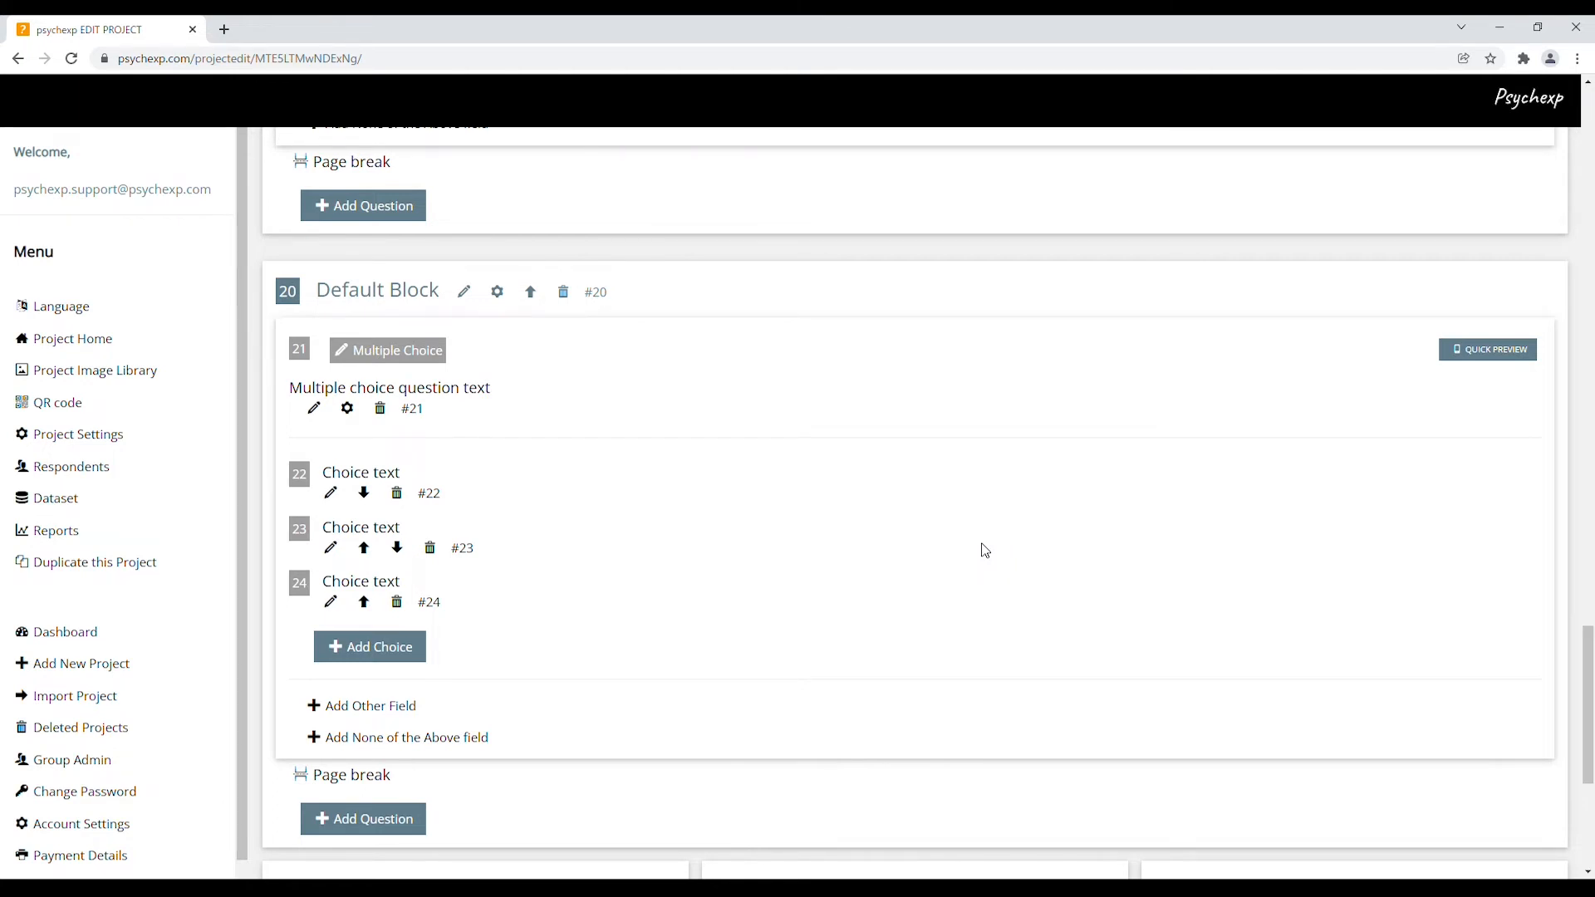
pyautogui.click(316, 410)
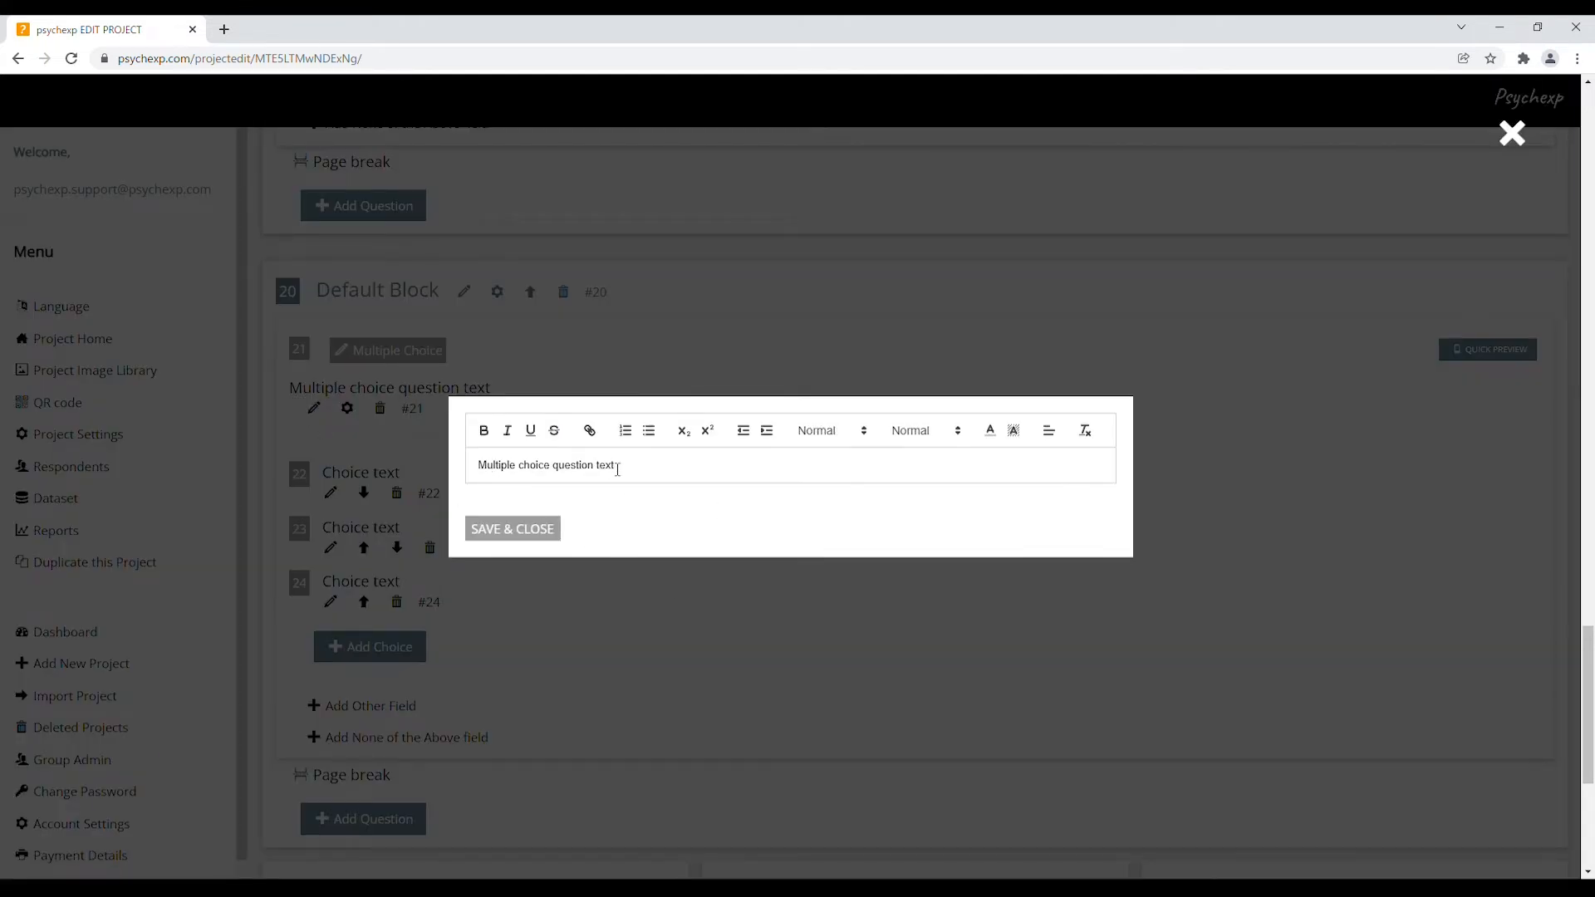
pyautogui.click(1512, 135)
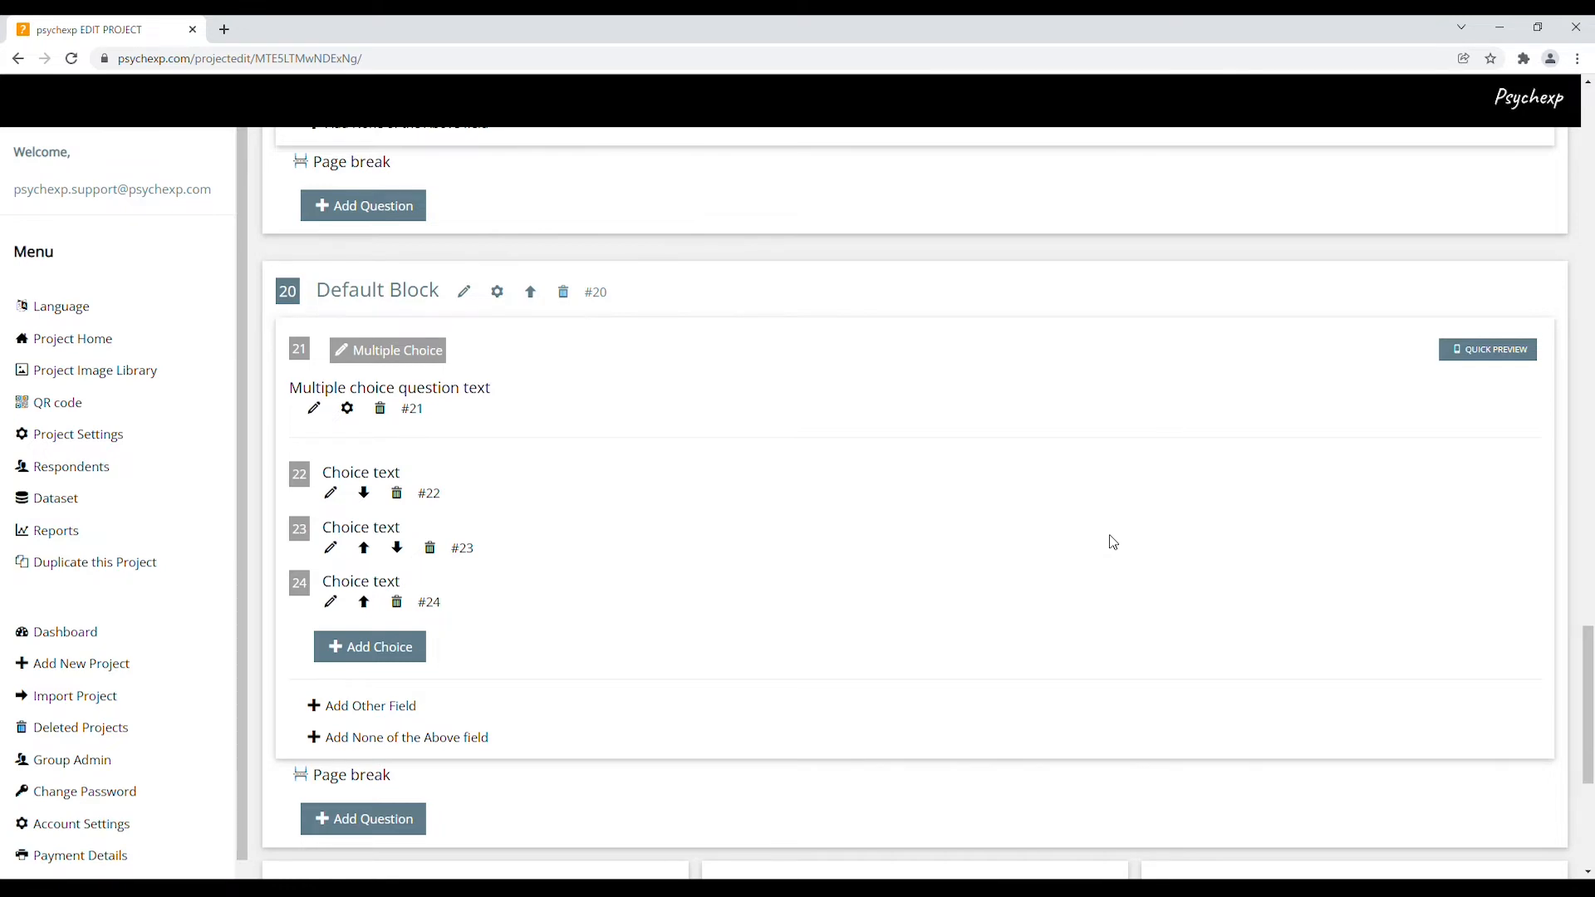
# Prefix the first scenario question with a bold 'Scenario 1' label
pyautogui.scroll(10, 1113, 543)
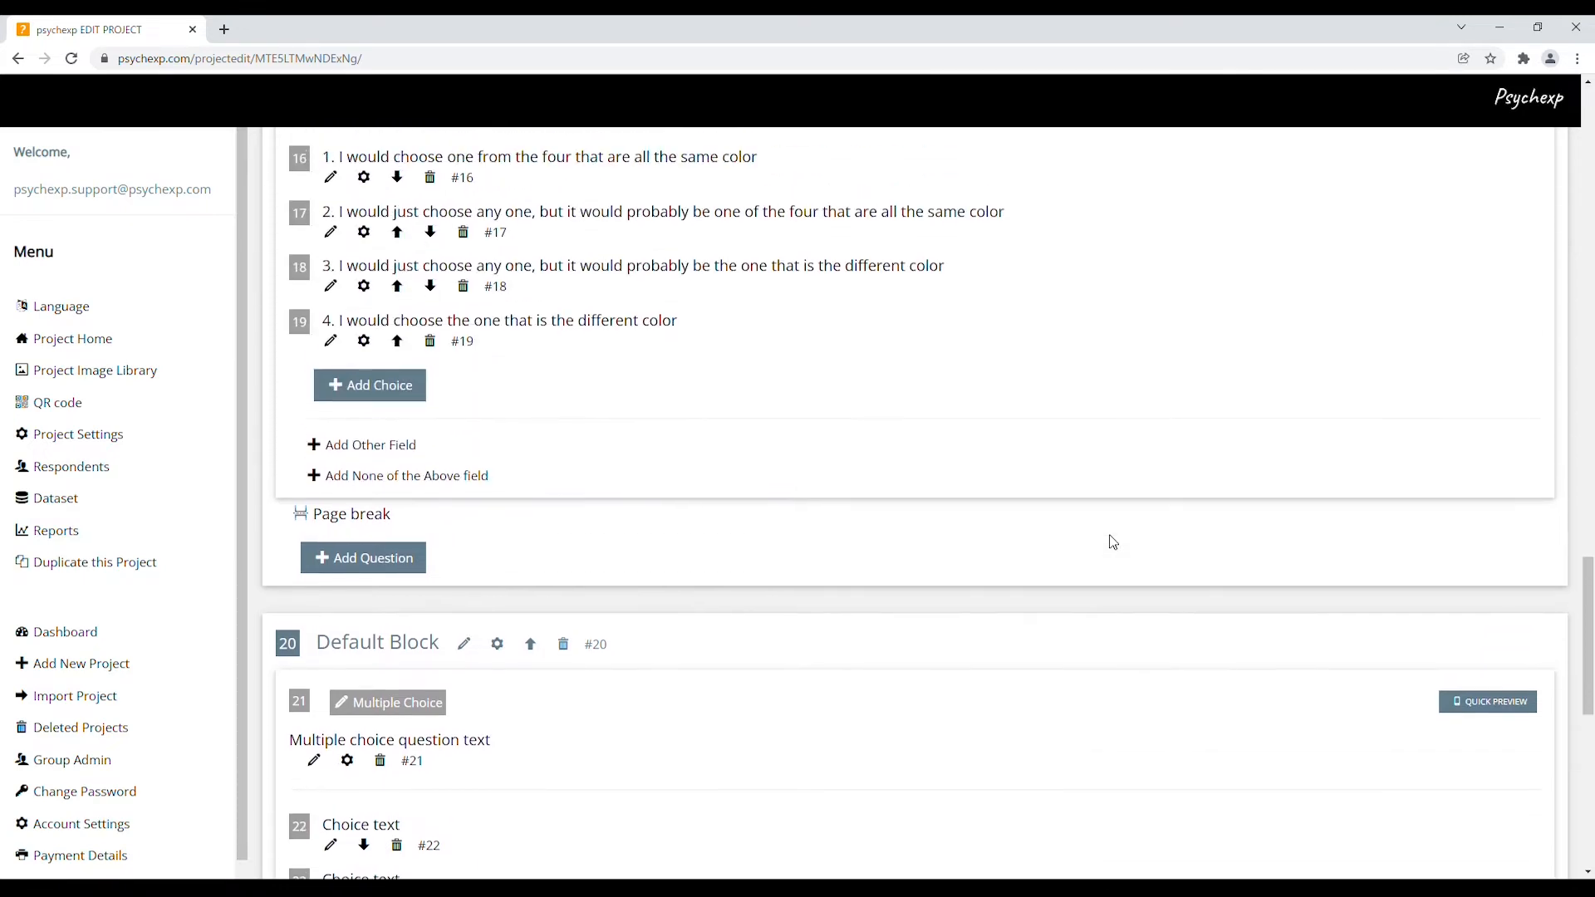
pyautogui.scroll(12, 1113, 543)
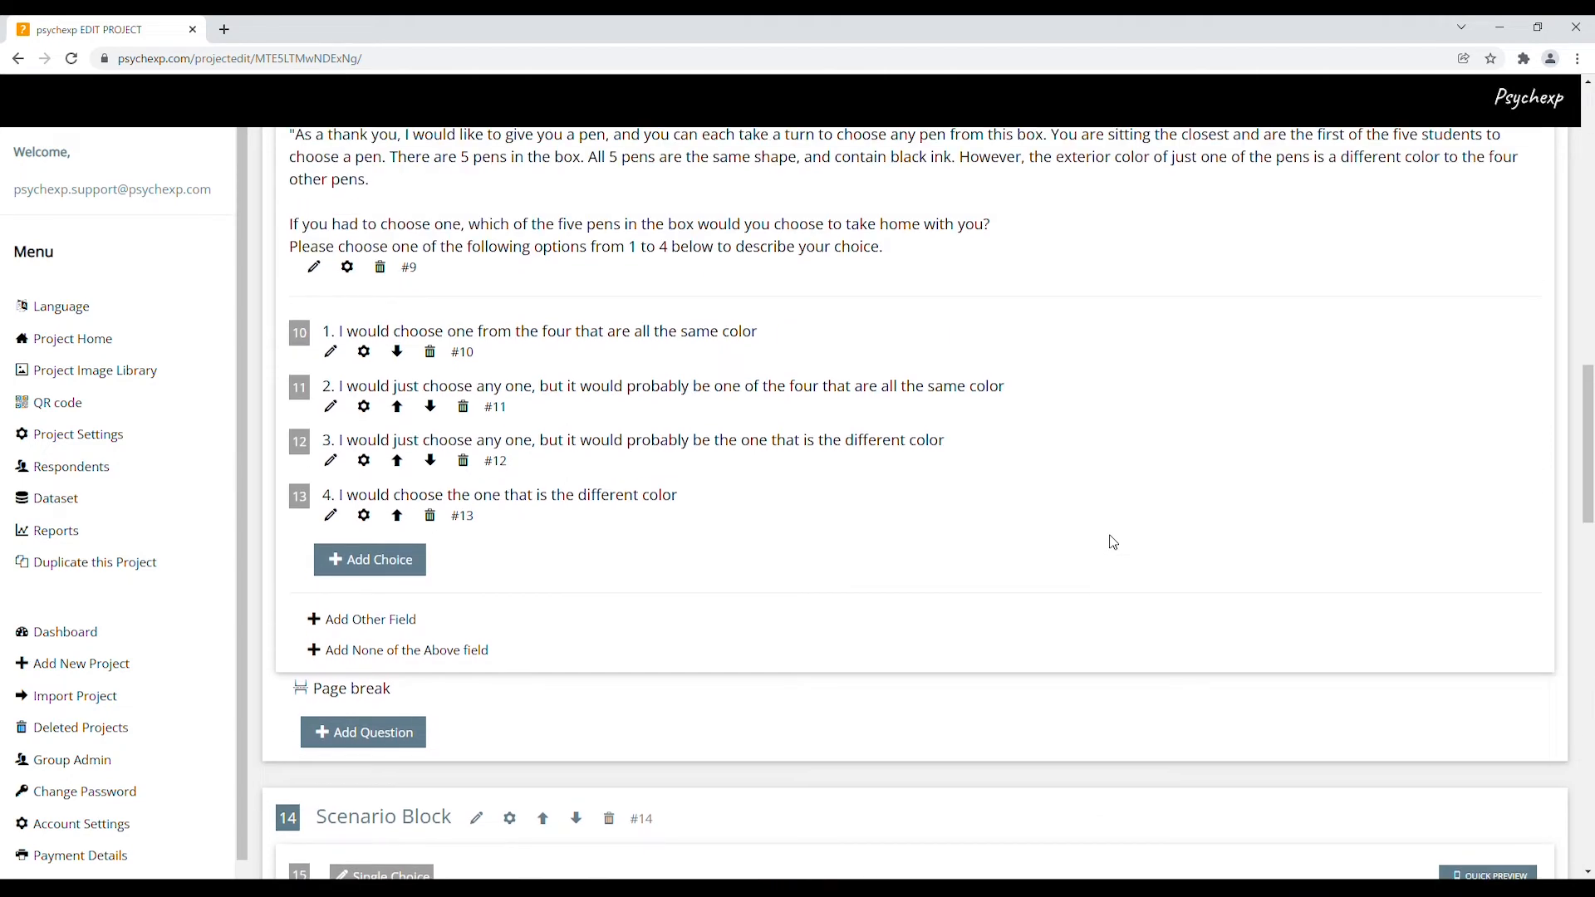
pyautogui.click(313, 433)
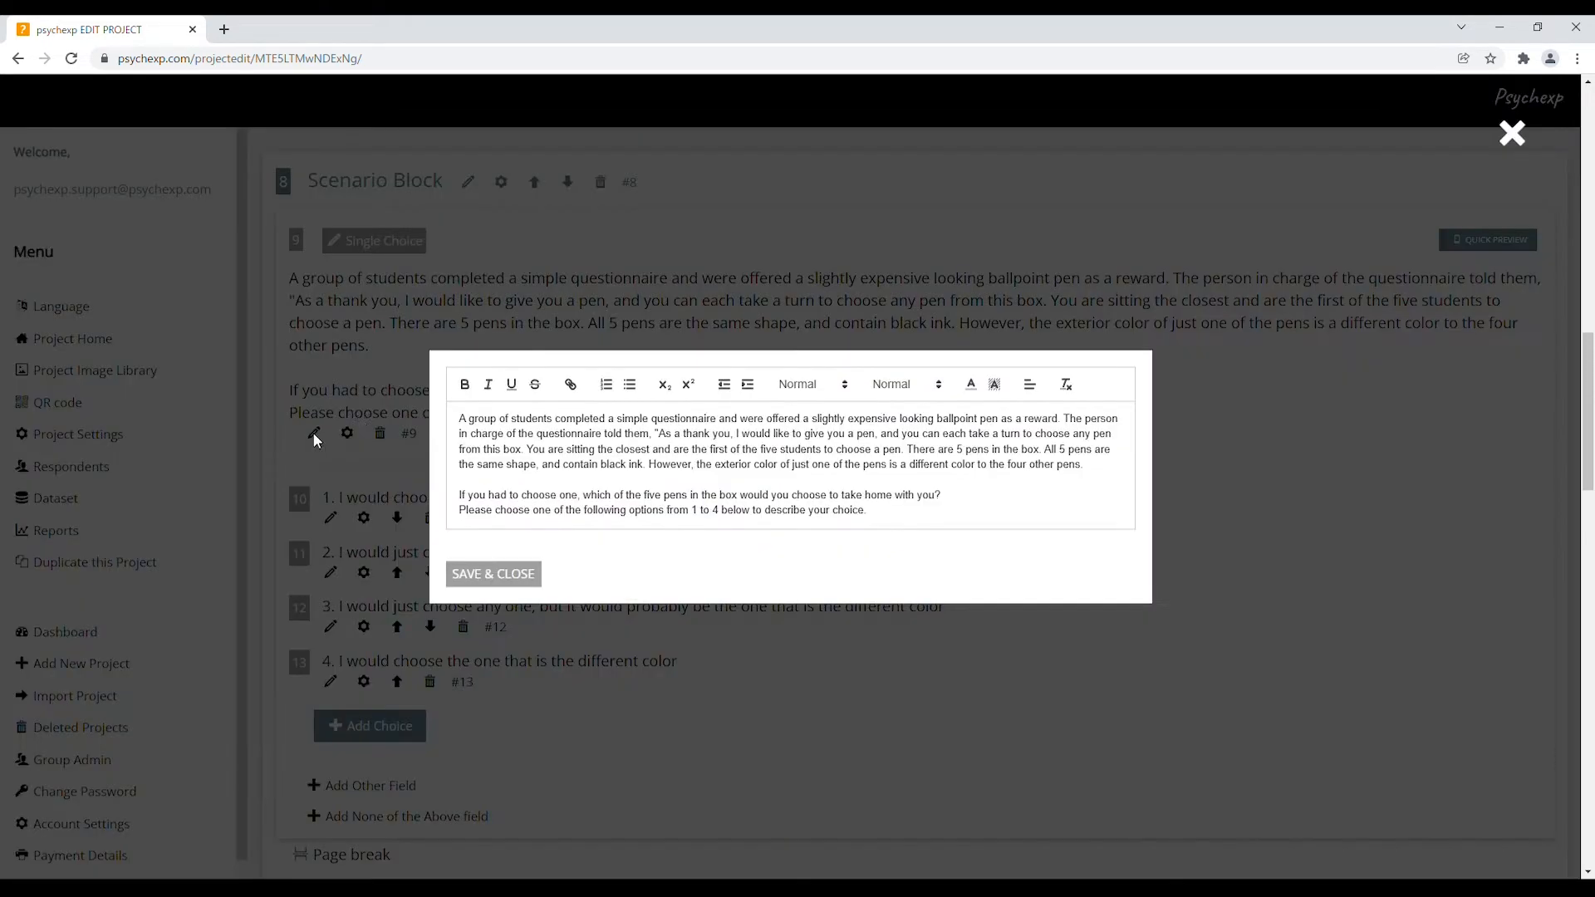
pyautogui.click(461, 419)
pyautogui.write('Scenario')
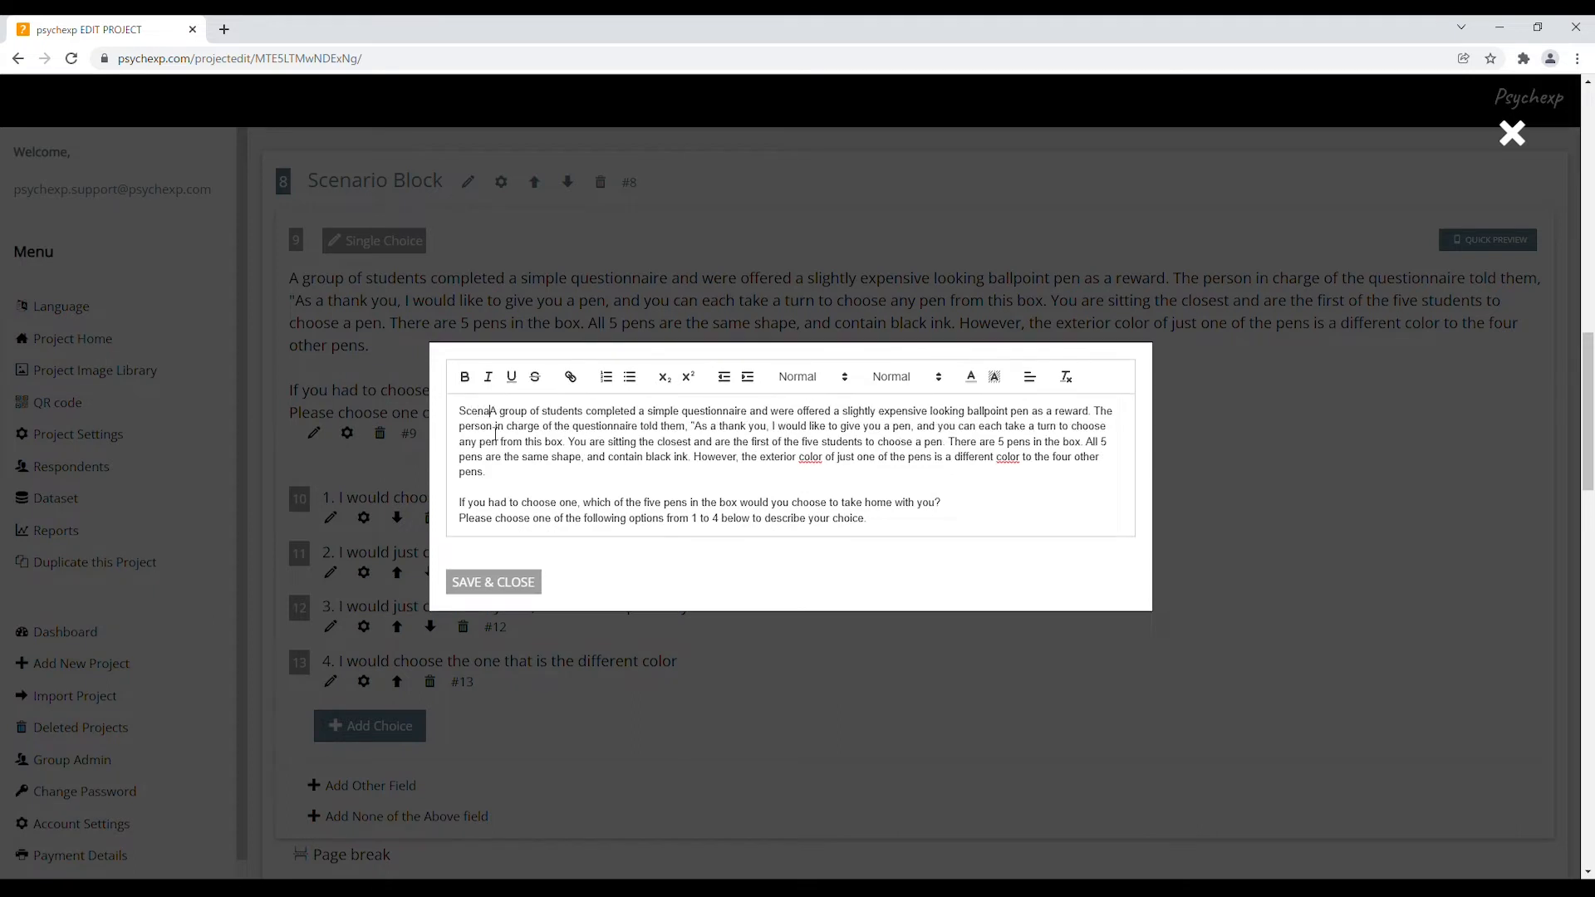
pyautogui.write(' 1')
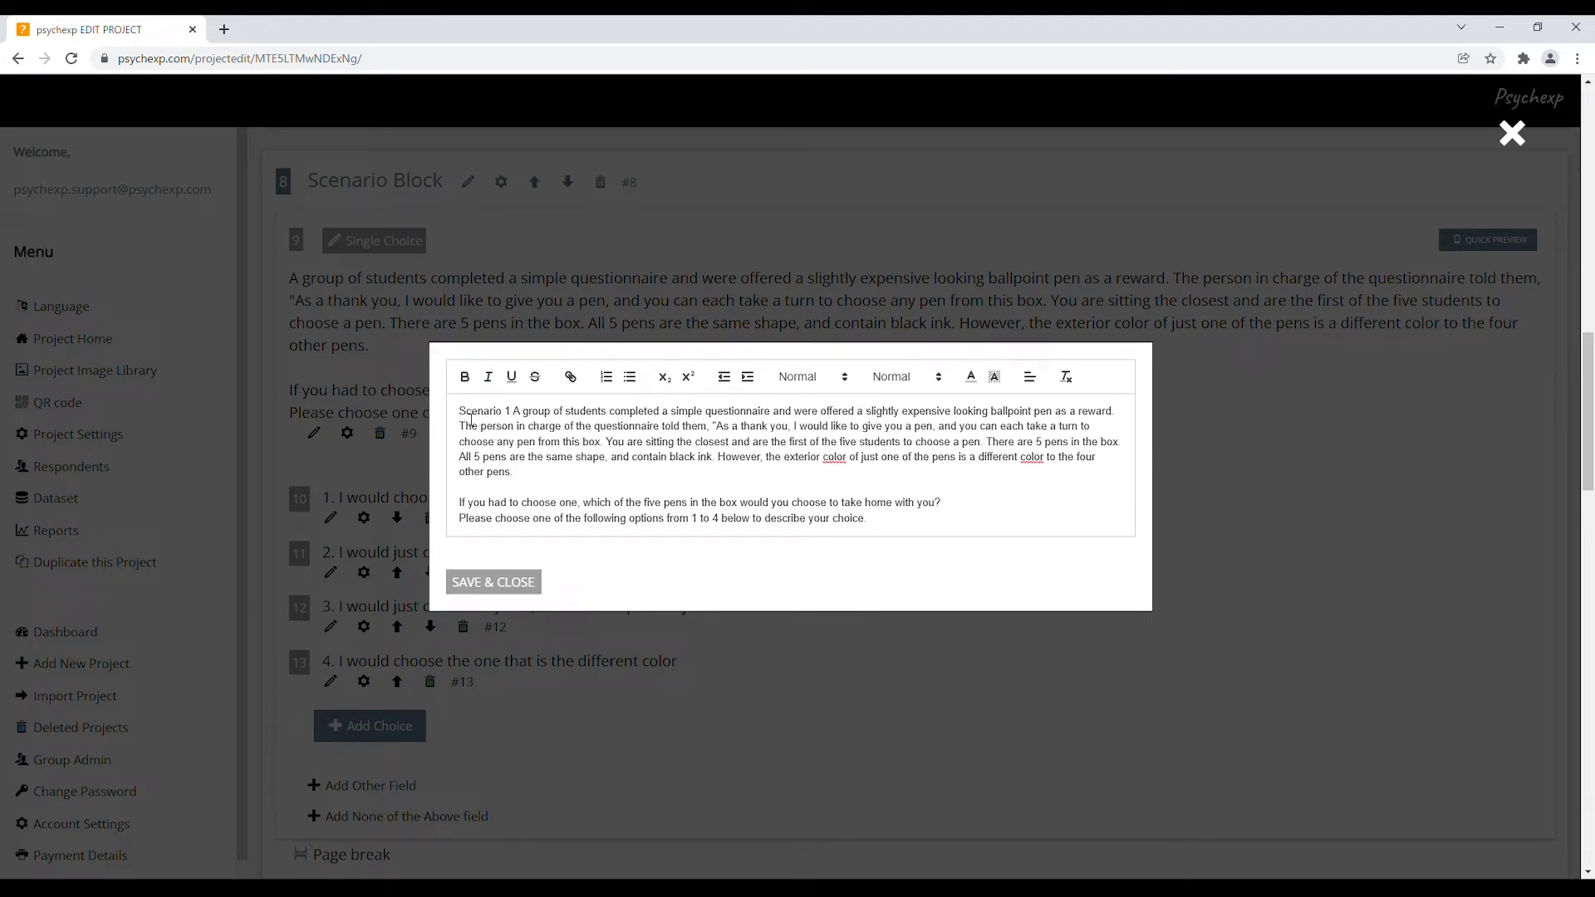
pyautogui.moveTo(460, 419); pyautogui.dragTo(510, 413)
pyautogui.click(465, 377)
pyautogui.click(511, 582)
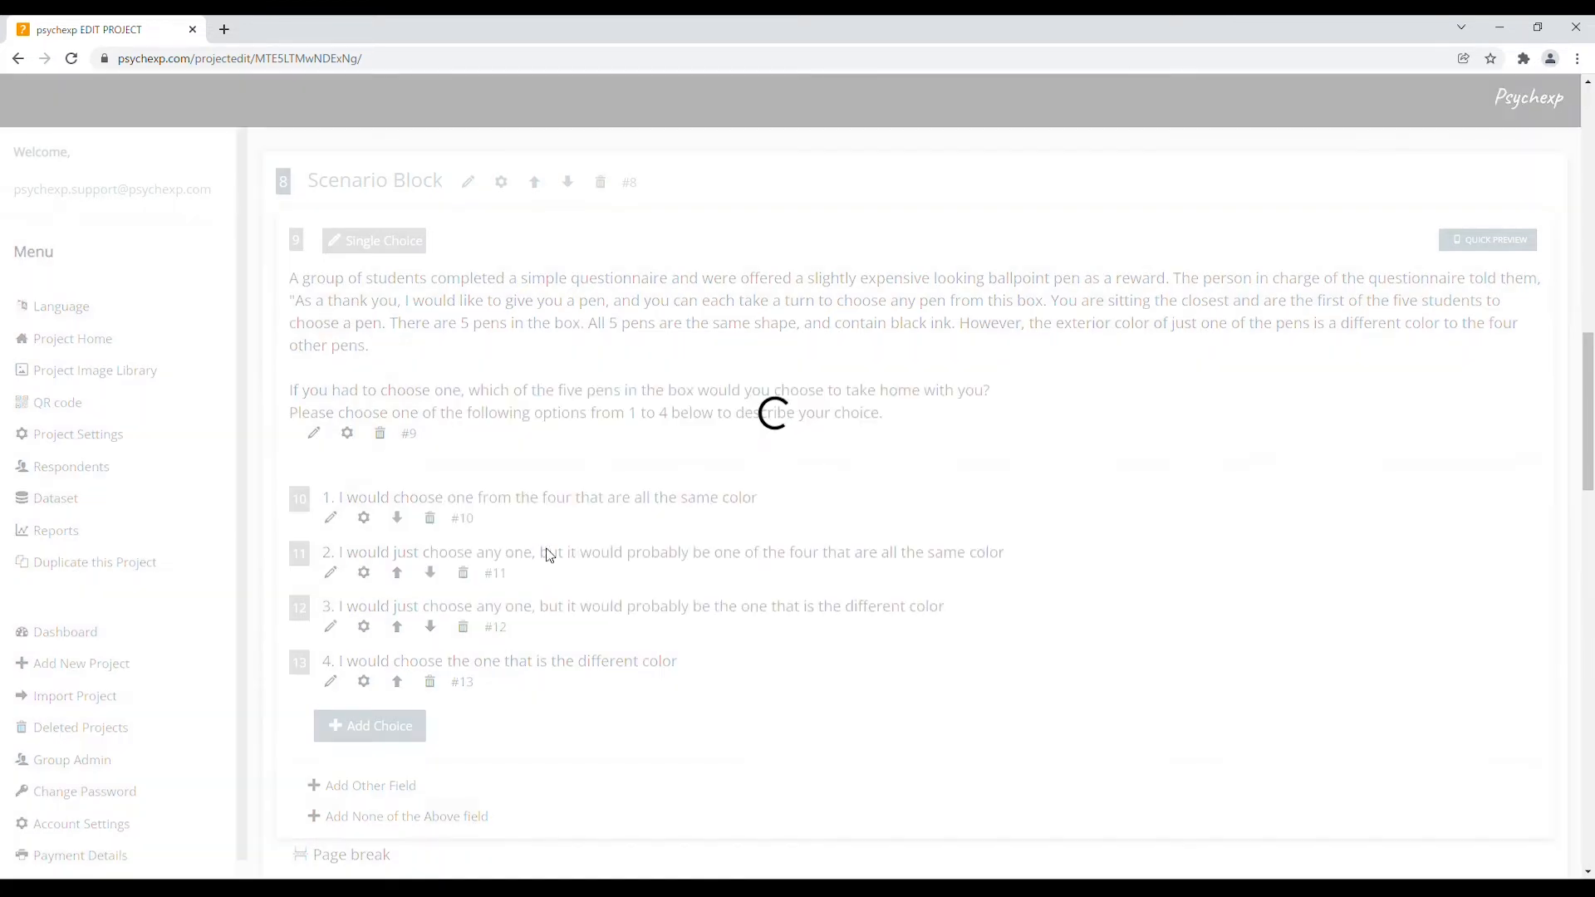
# Prefix question 15 with a bold 'Scenario 2' label
pyautogui.scroll(-9, 866, 613)
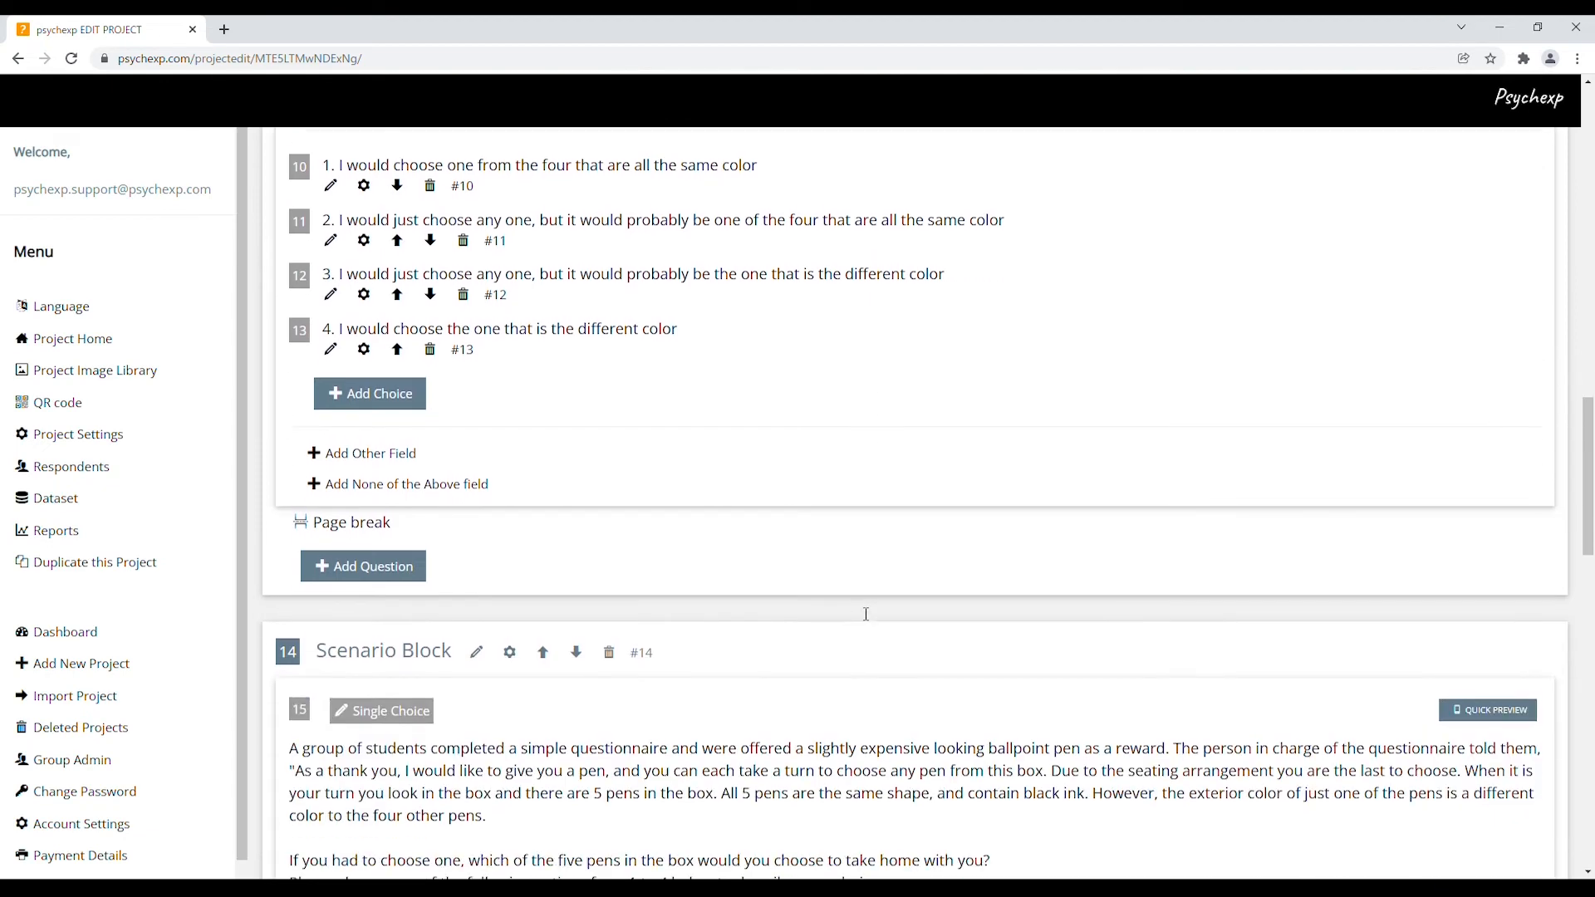
pyautogui.scroll(-1, 862, 614)
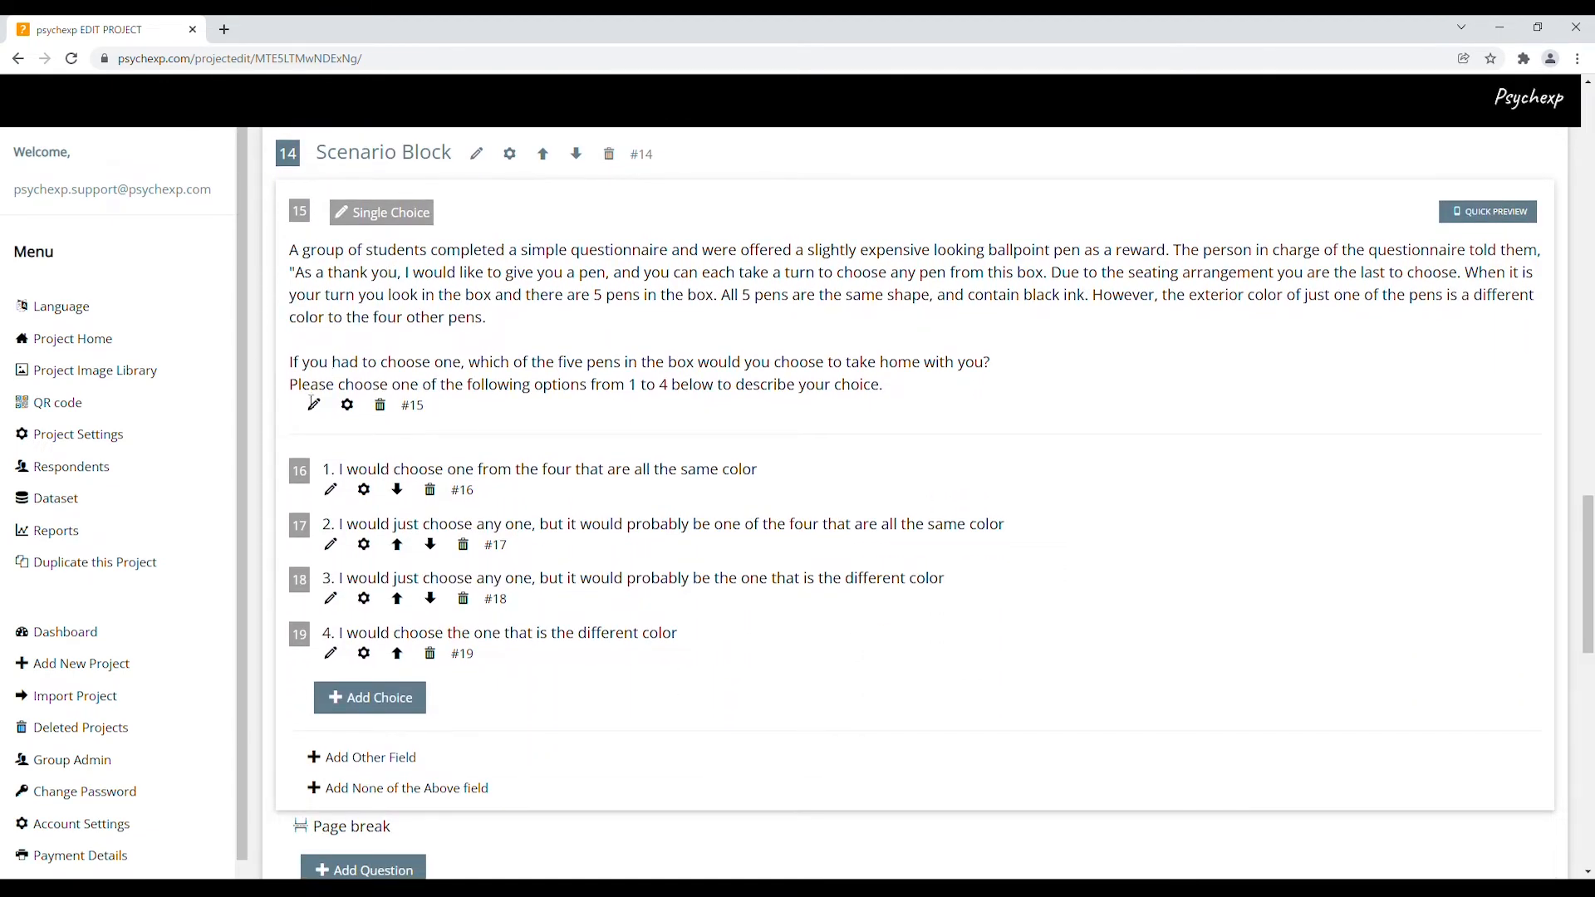
pyautogui.click(314, 405)
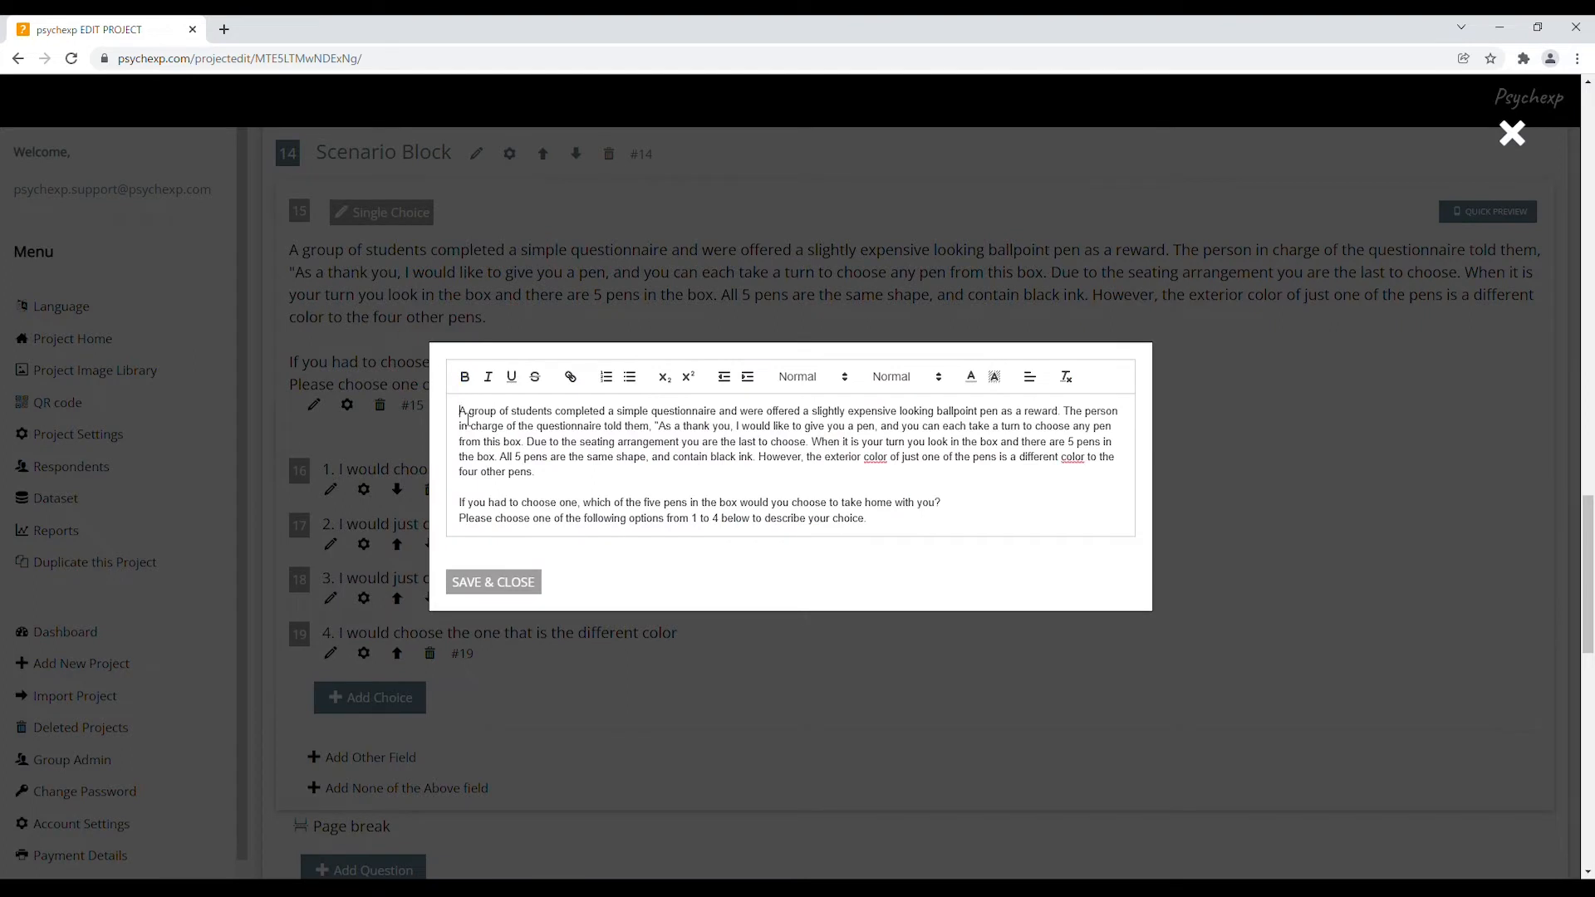
pyautogui.write('Scenari')
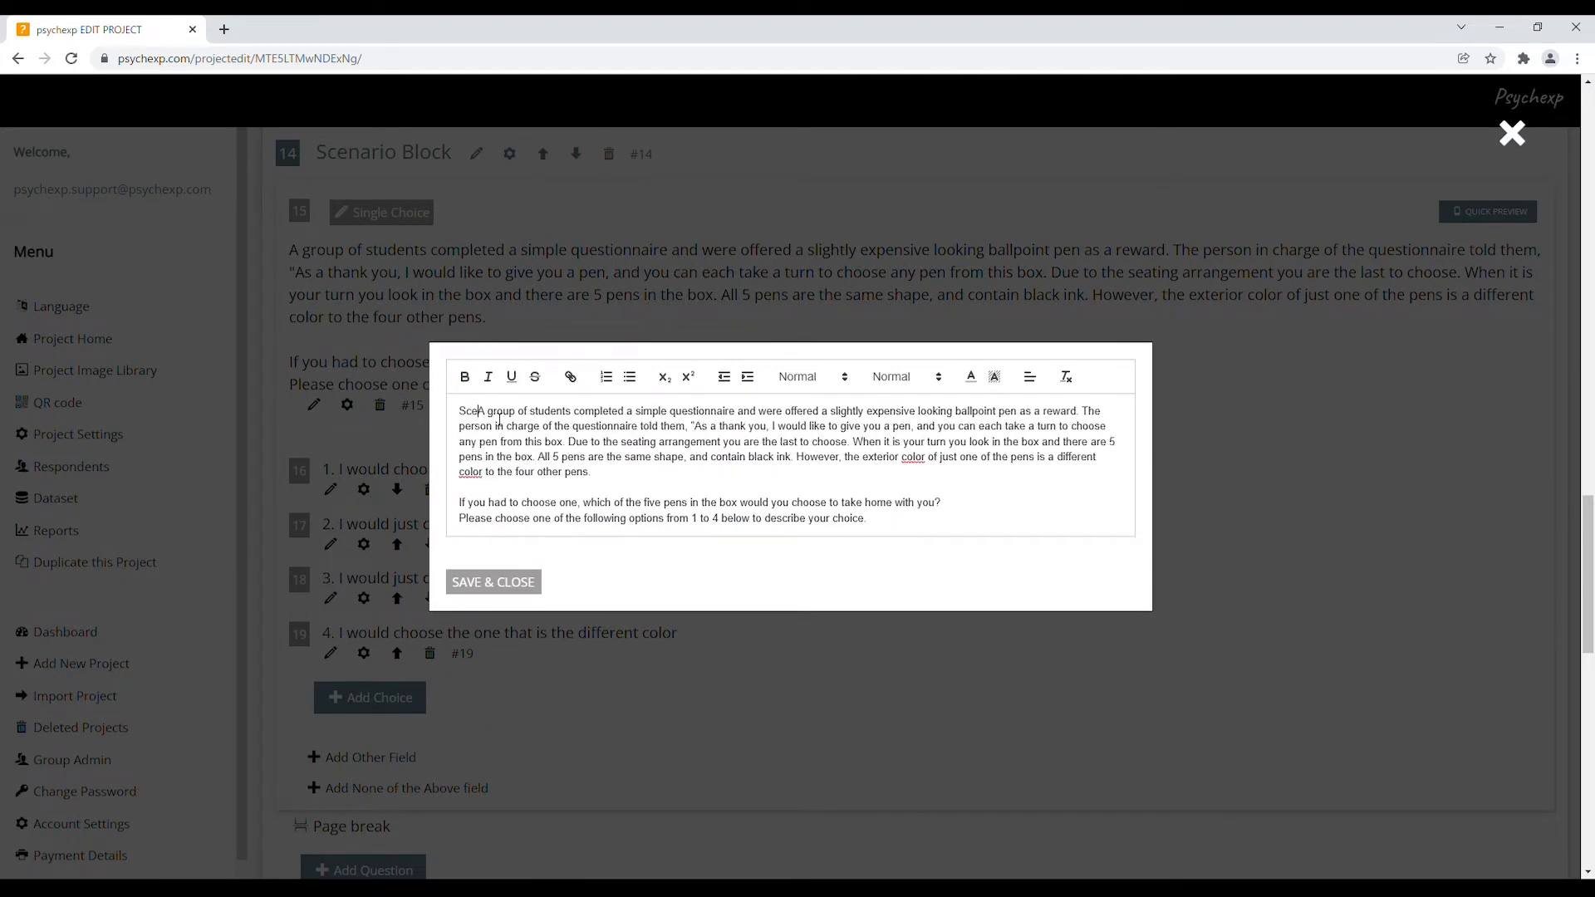
pyautogui.write('o 2')
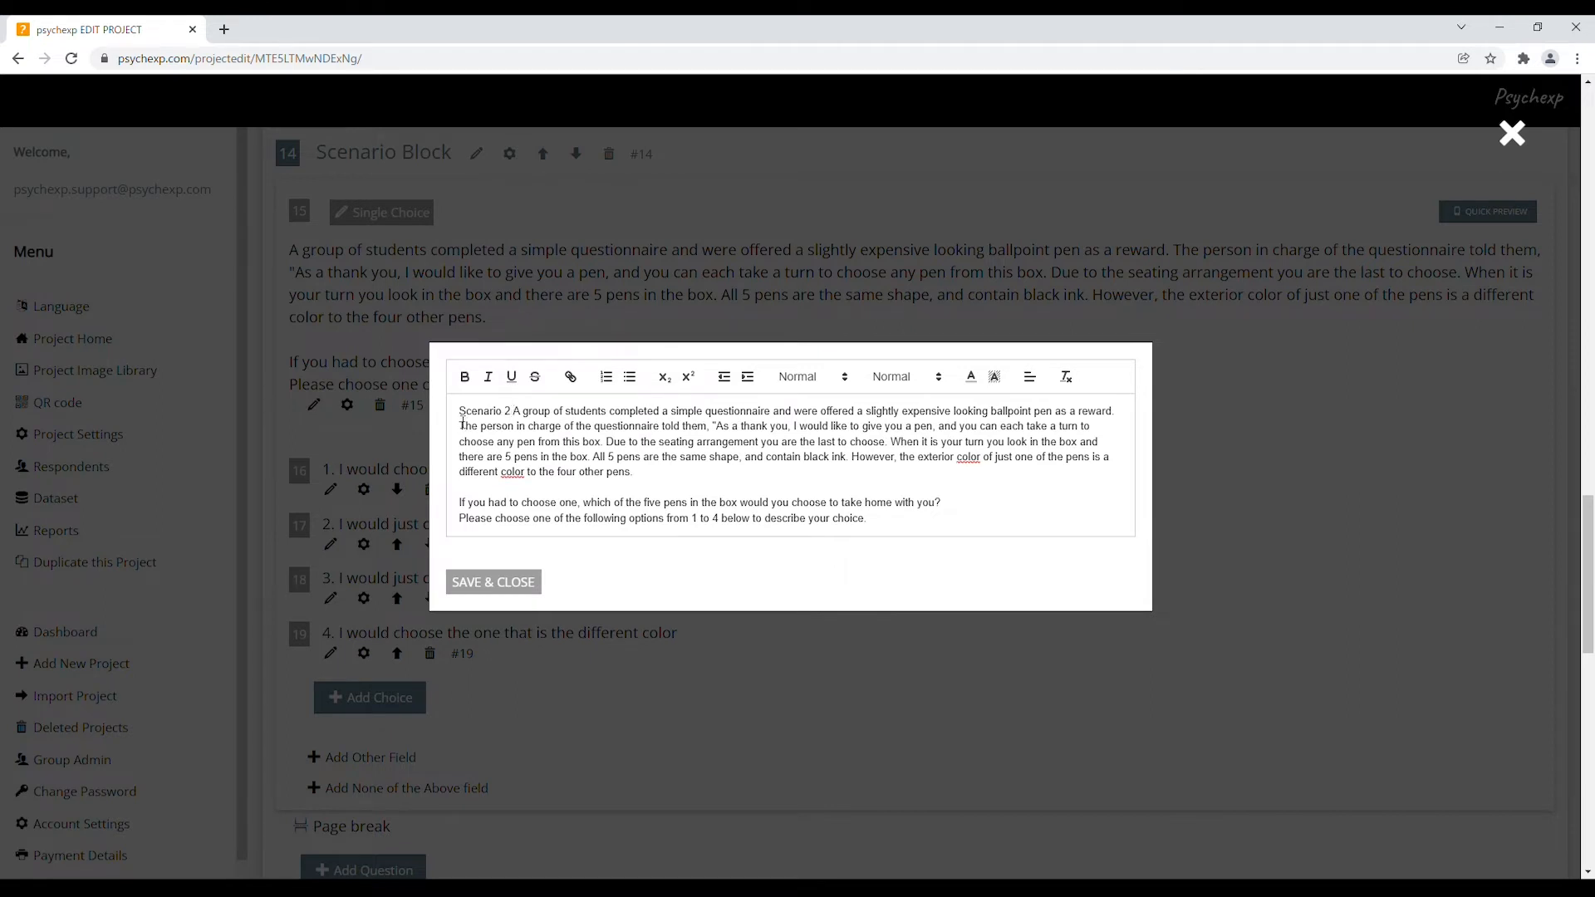
pyautogui.moveTo(459, 412); pyautogui.dragTo(512, 413)
pyautogui.click(465, 377)
pyautogui.click(517, 581)
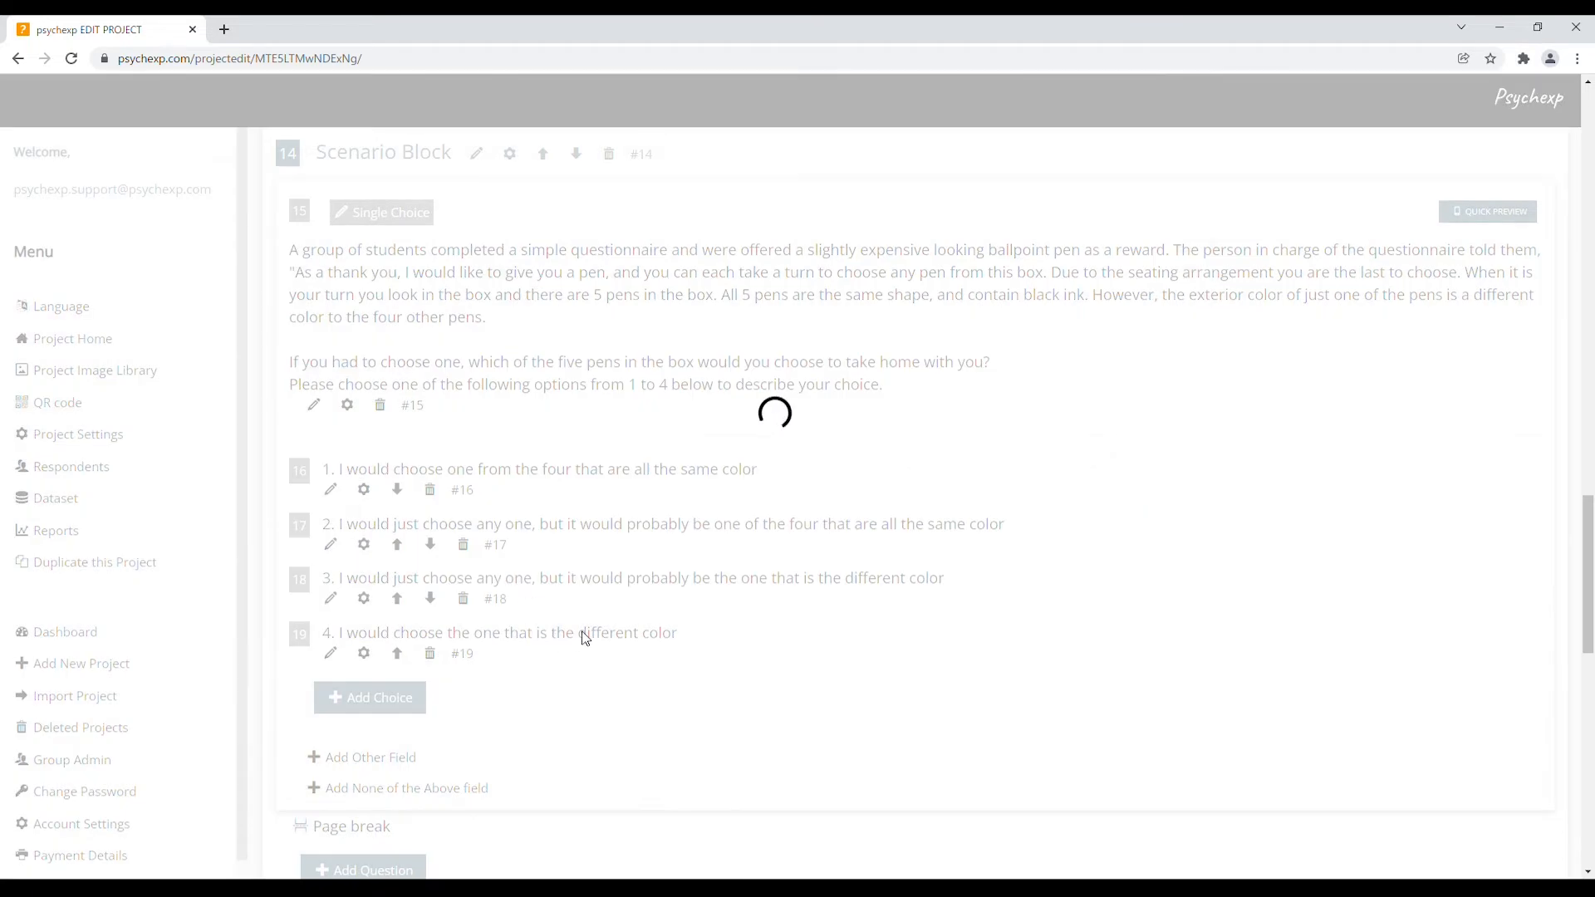
# Prefix question 21 with a bold 'Scenario 3' label
pyautogui.scroll(-9, 656, 640)
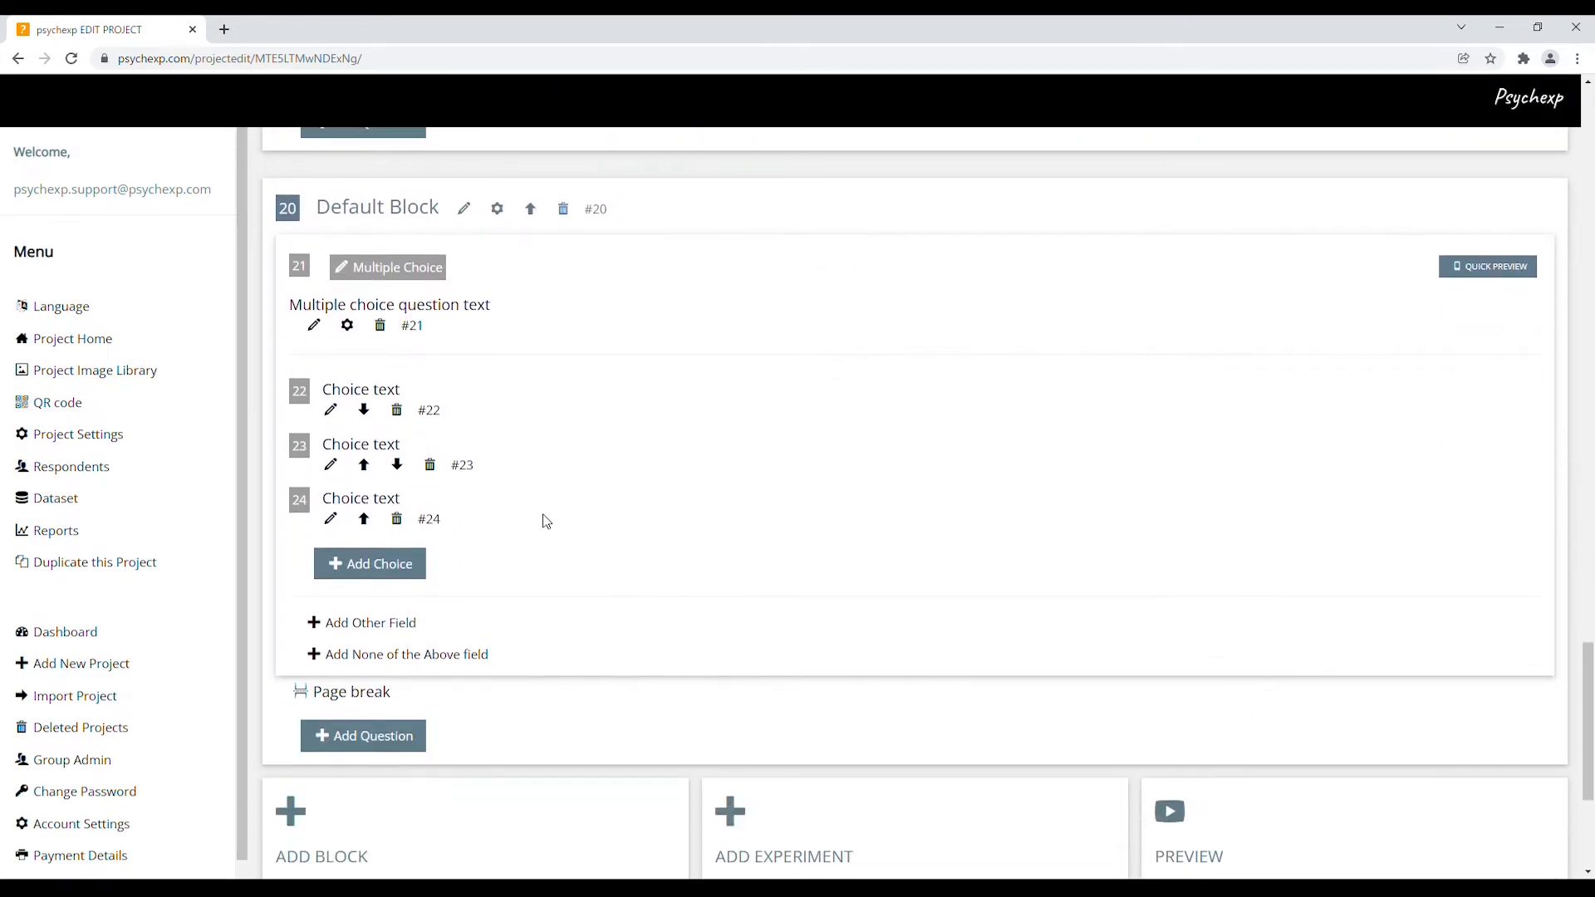
pyautogui.click(314, 325)
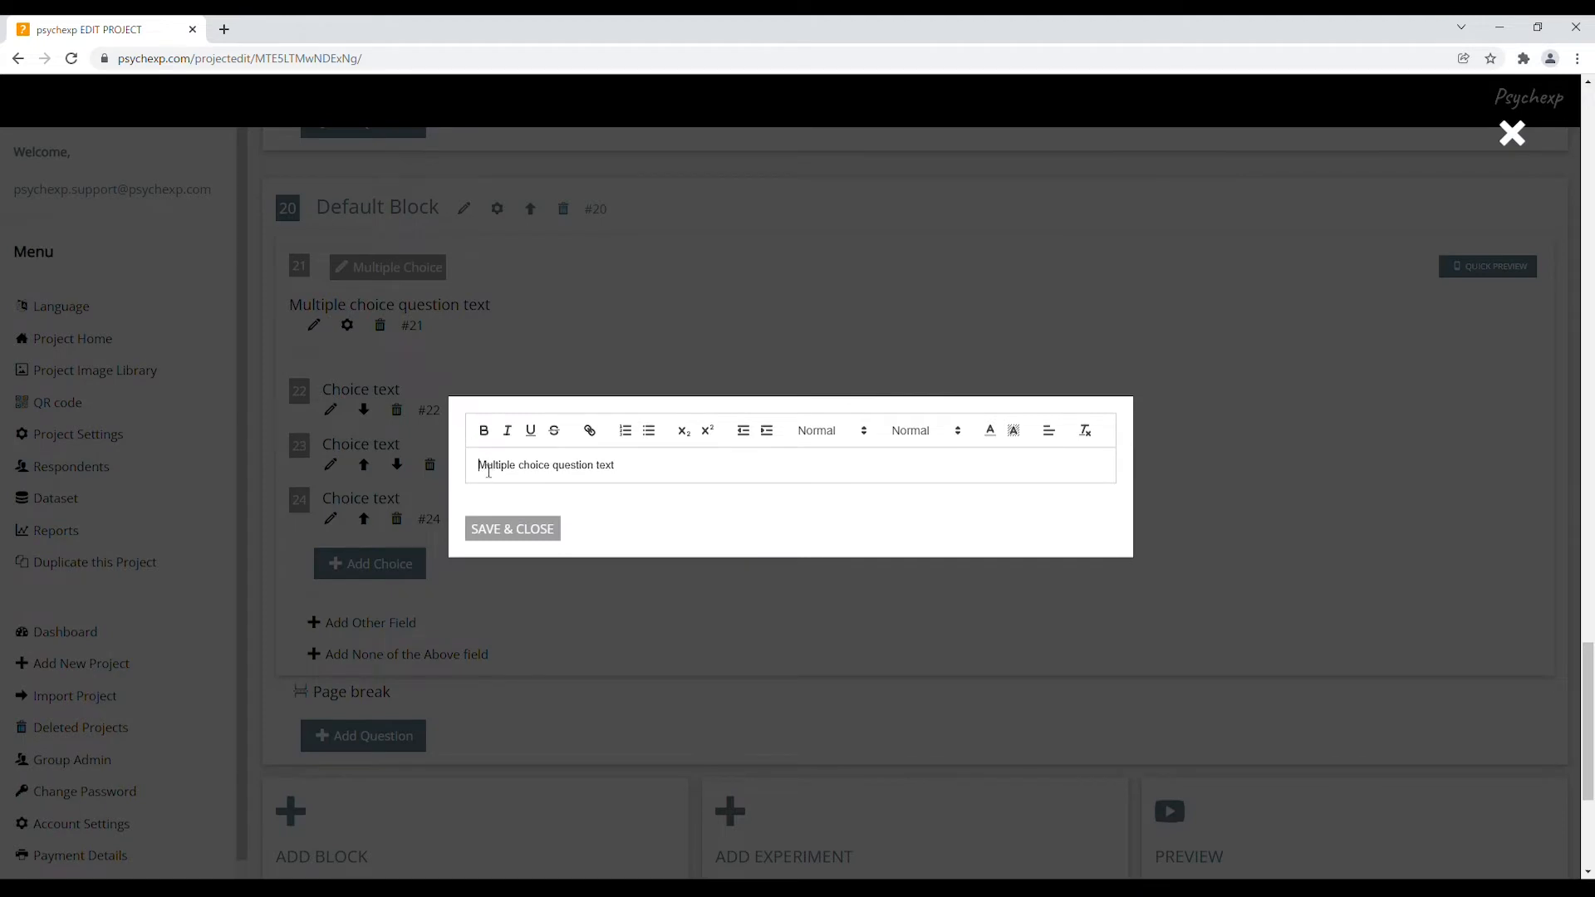
pyautogui.write('Scenario 3')
pyautogui.moveTo(479, 466); pyautogui.dragTo(536, 469)
pyautogui.click(484, 430)
pyautogui.click(516, 528)
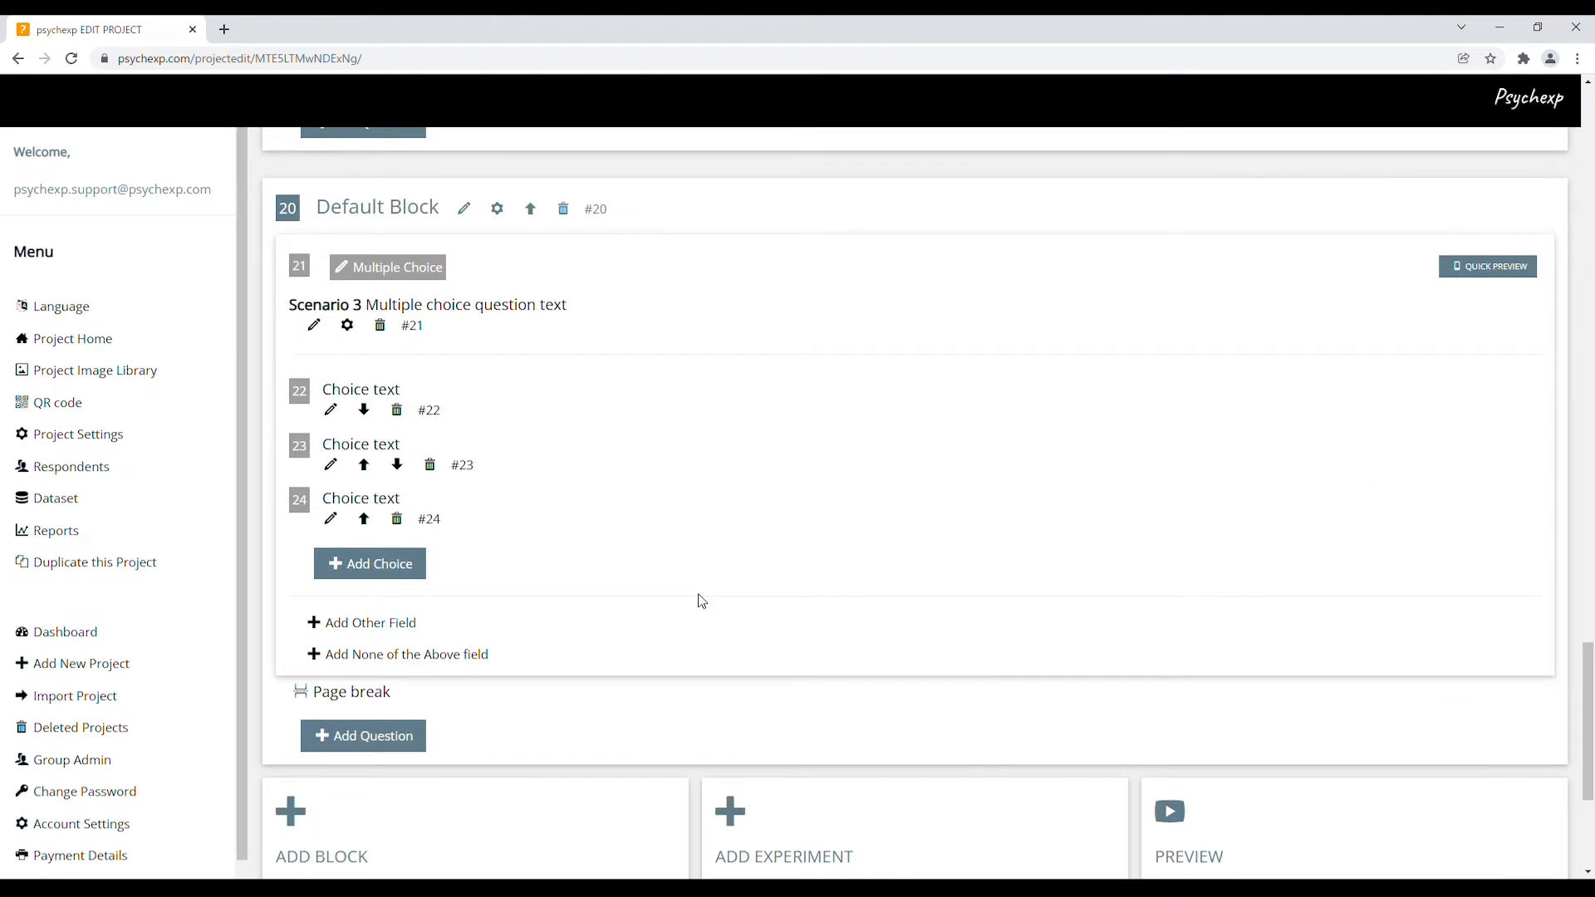
pyautogui.scroll(10, 850, 574)
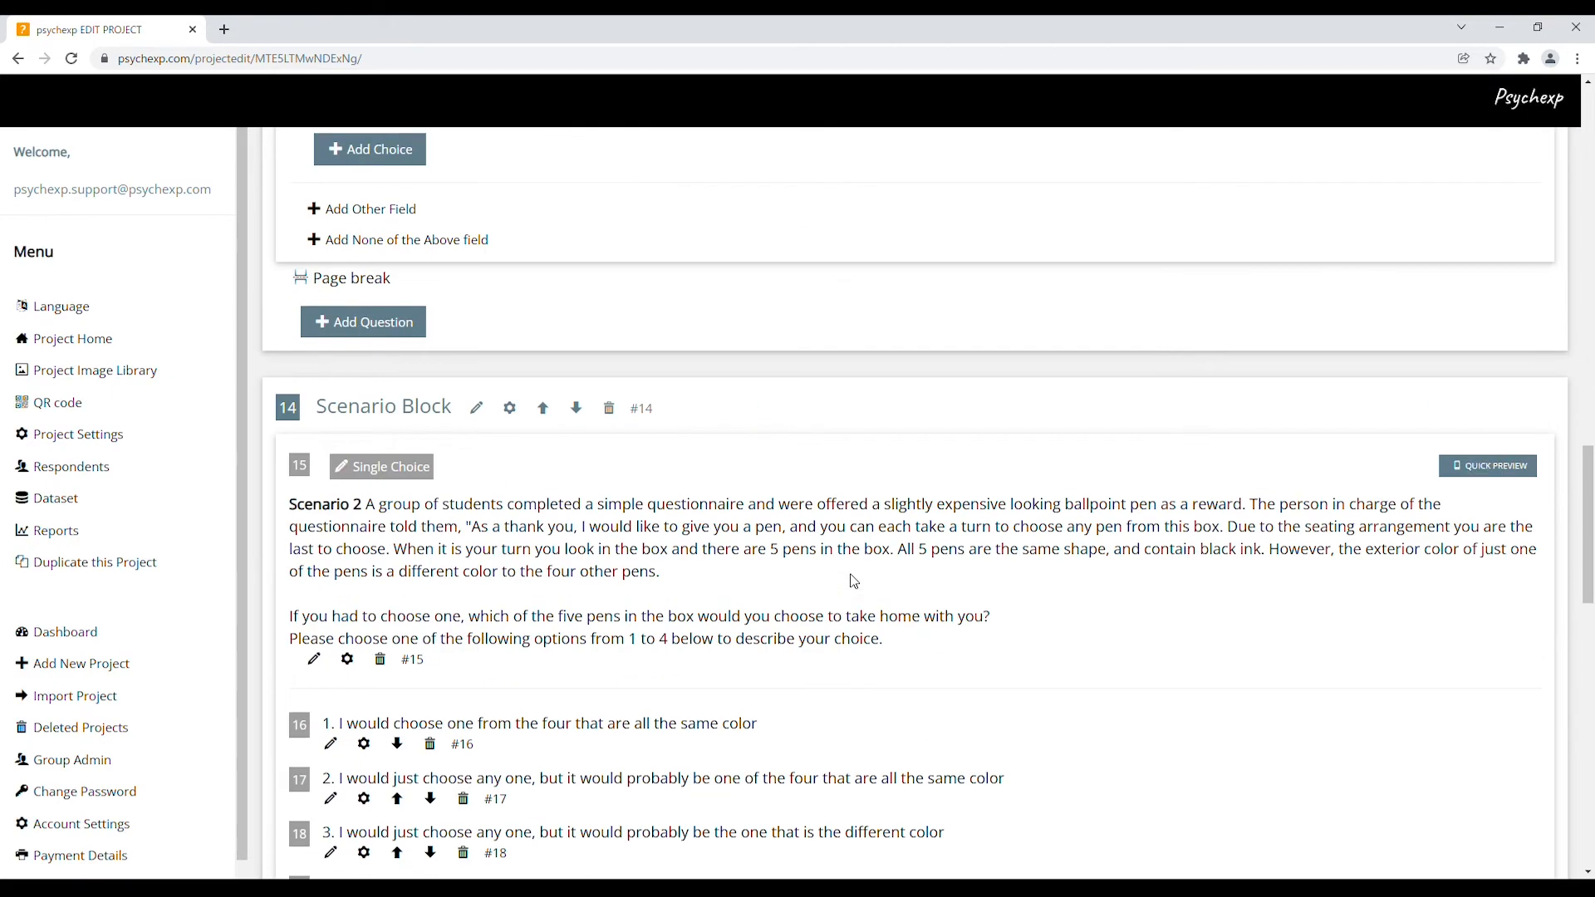
pyautogui.scroll(10, 854, 582)
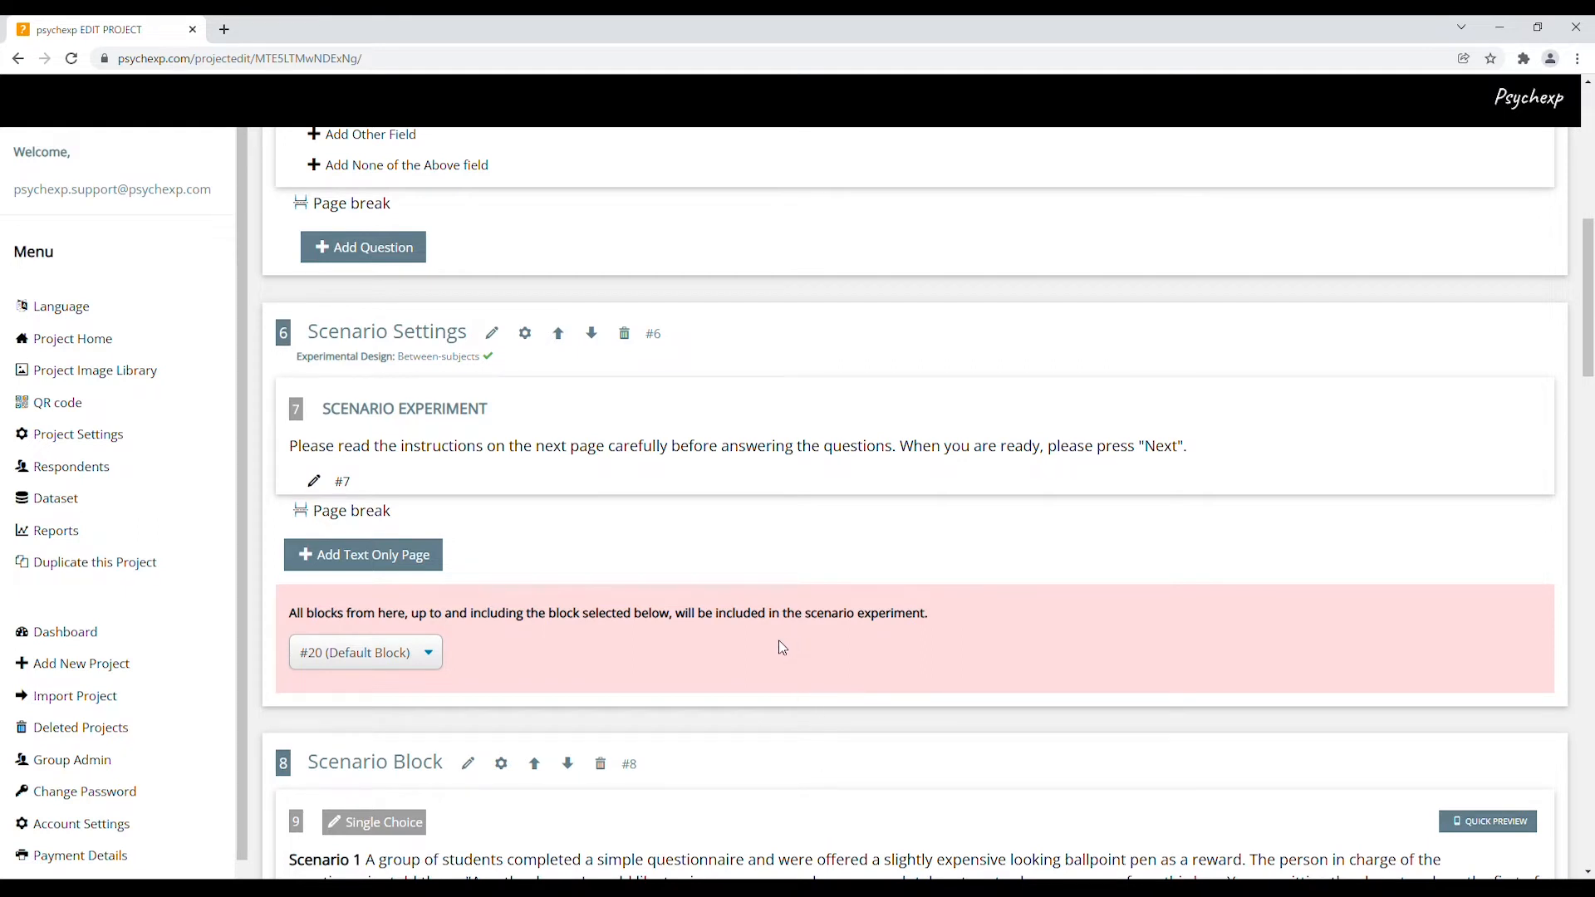
pyautogui.moveTo(293, 449); pyautogui.dragTo(1194, 450)
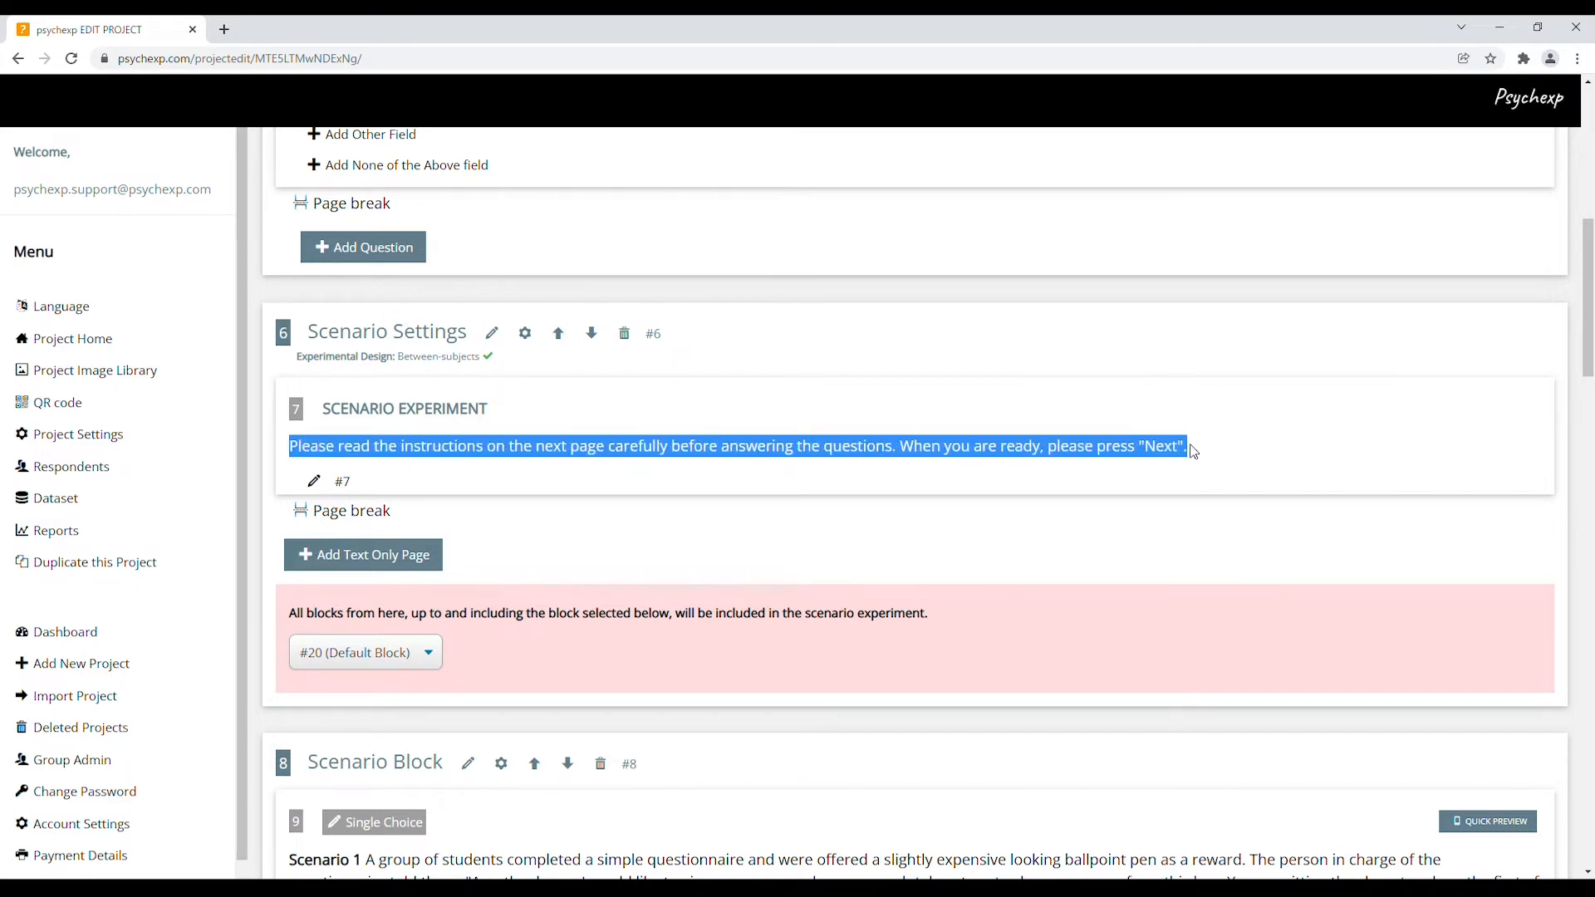
pyautogui.click(1194, 454)
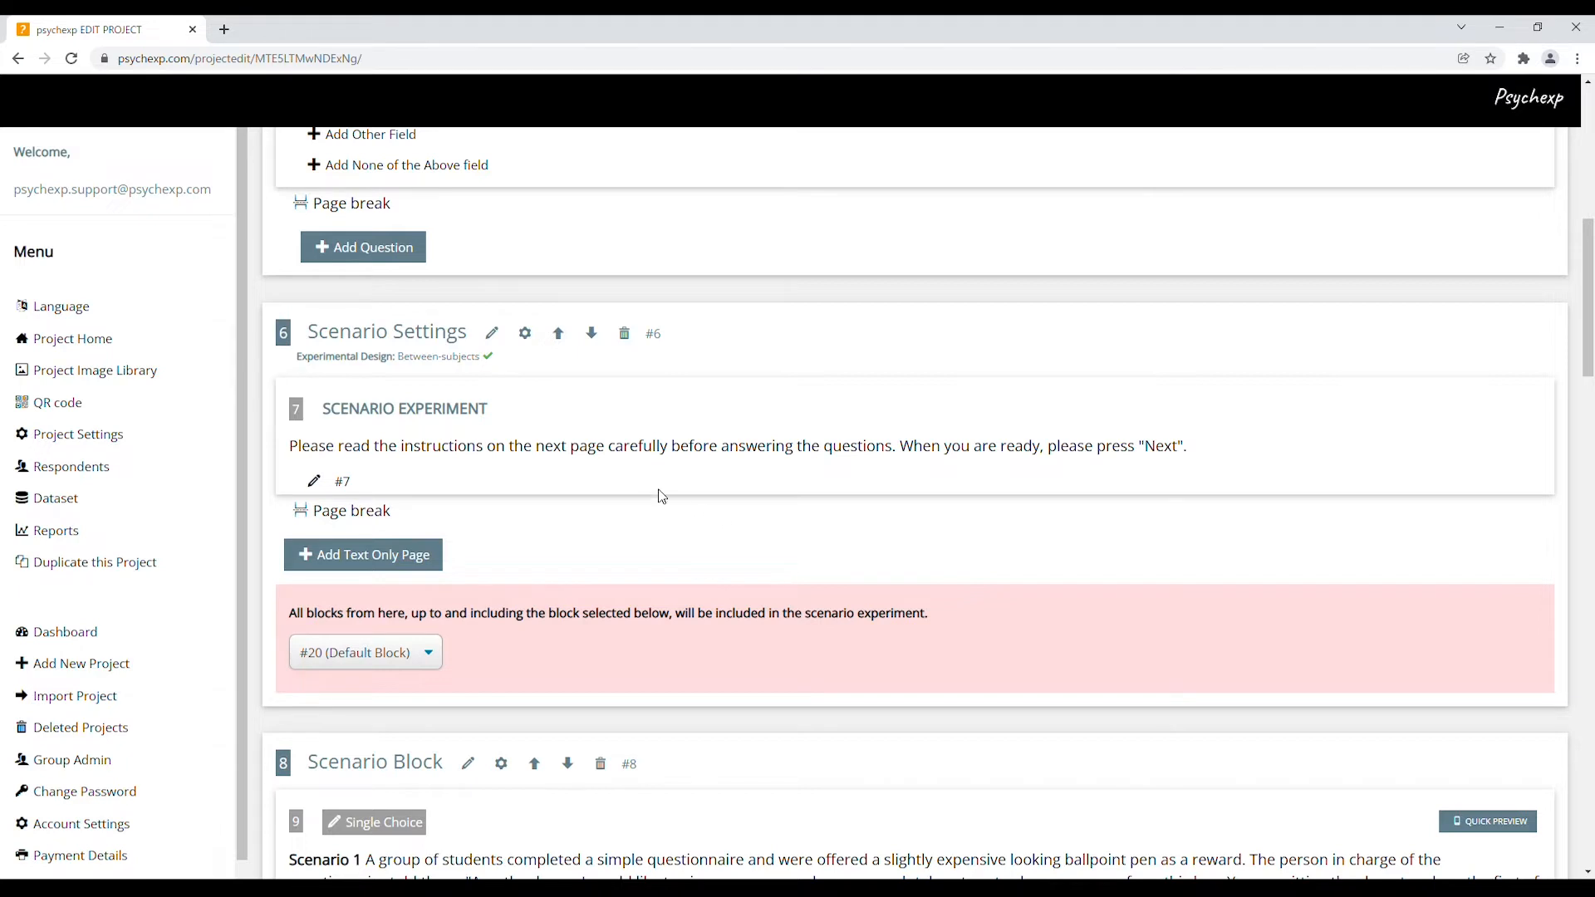
pyautogui.click(315, 483)
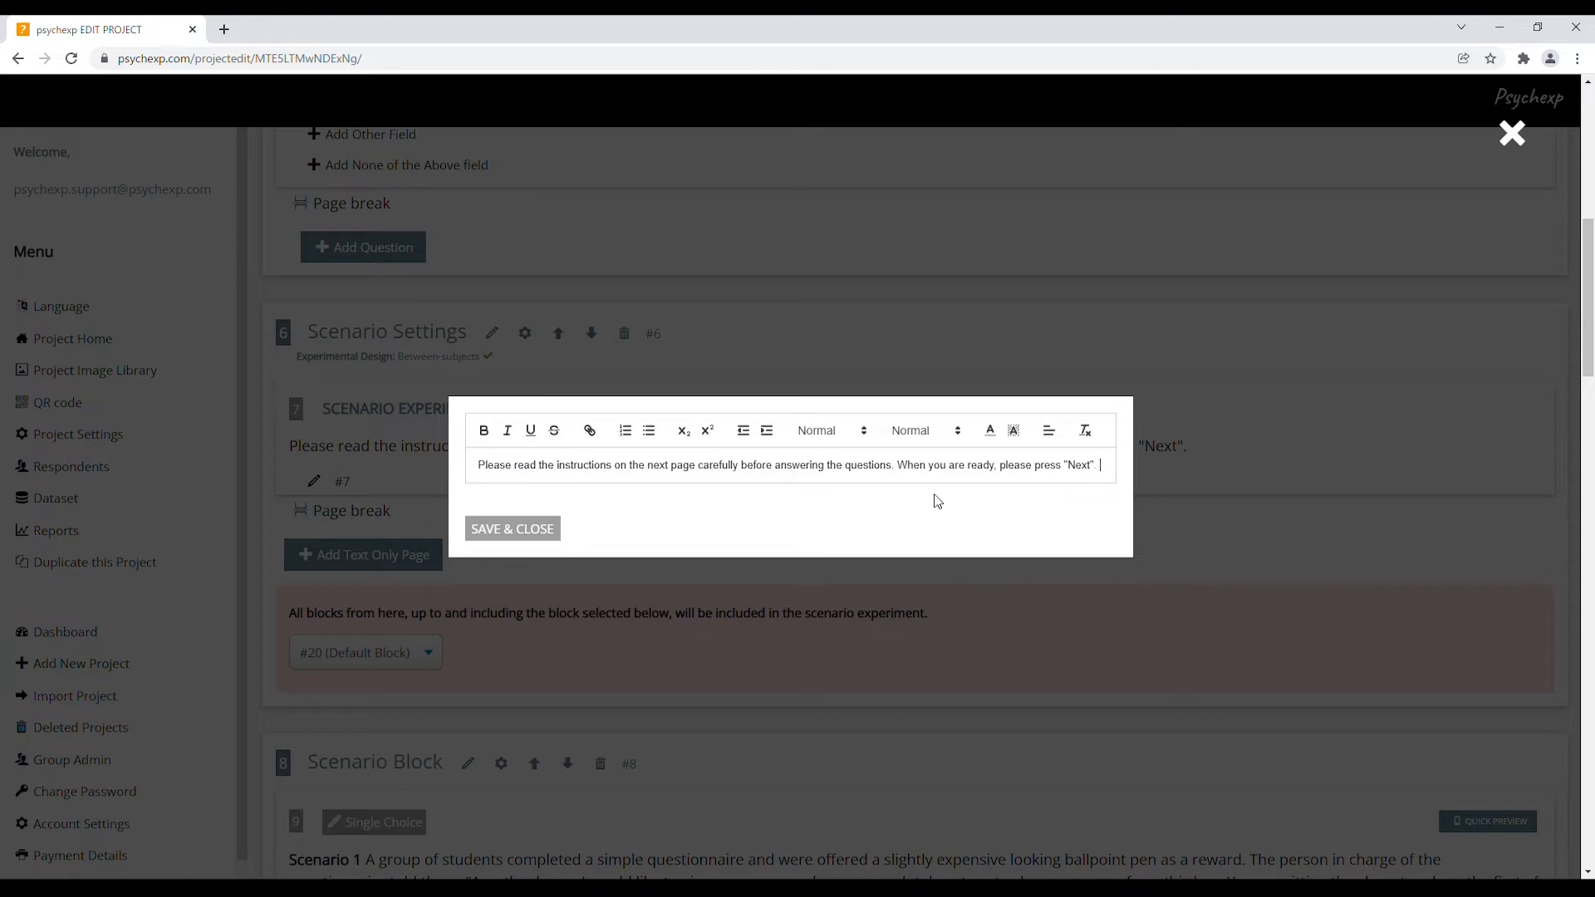
pyautogui.click(552, 530)
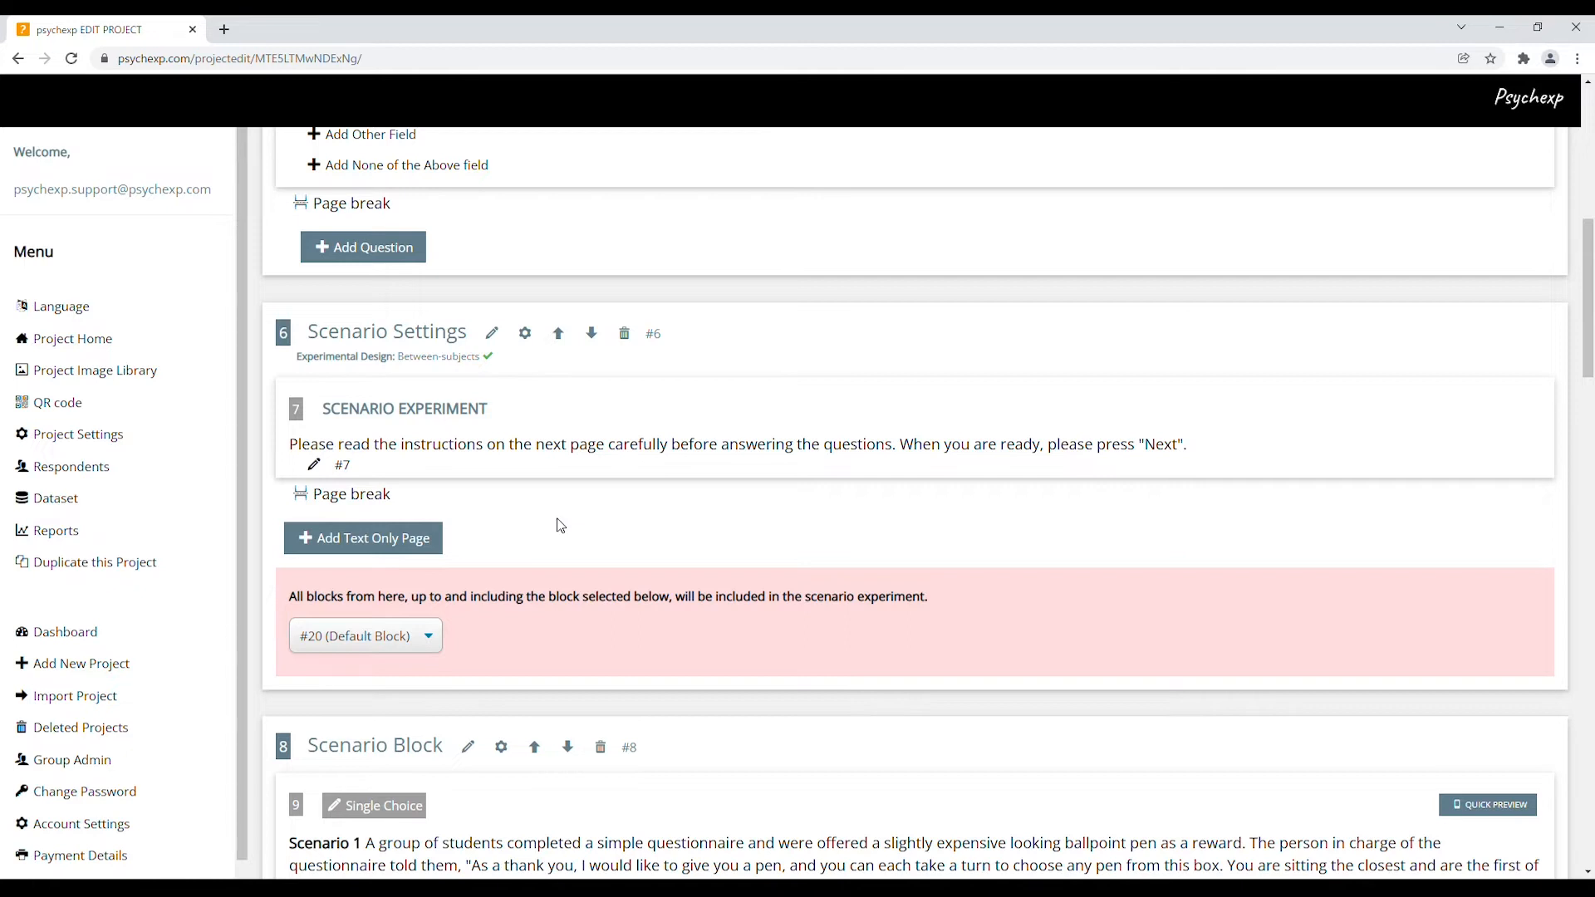
pyautogui.click(525, 334)
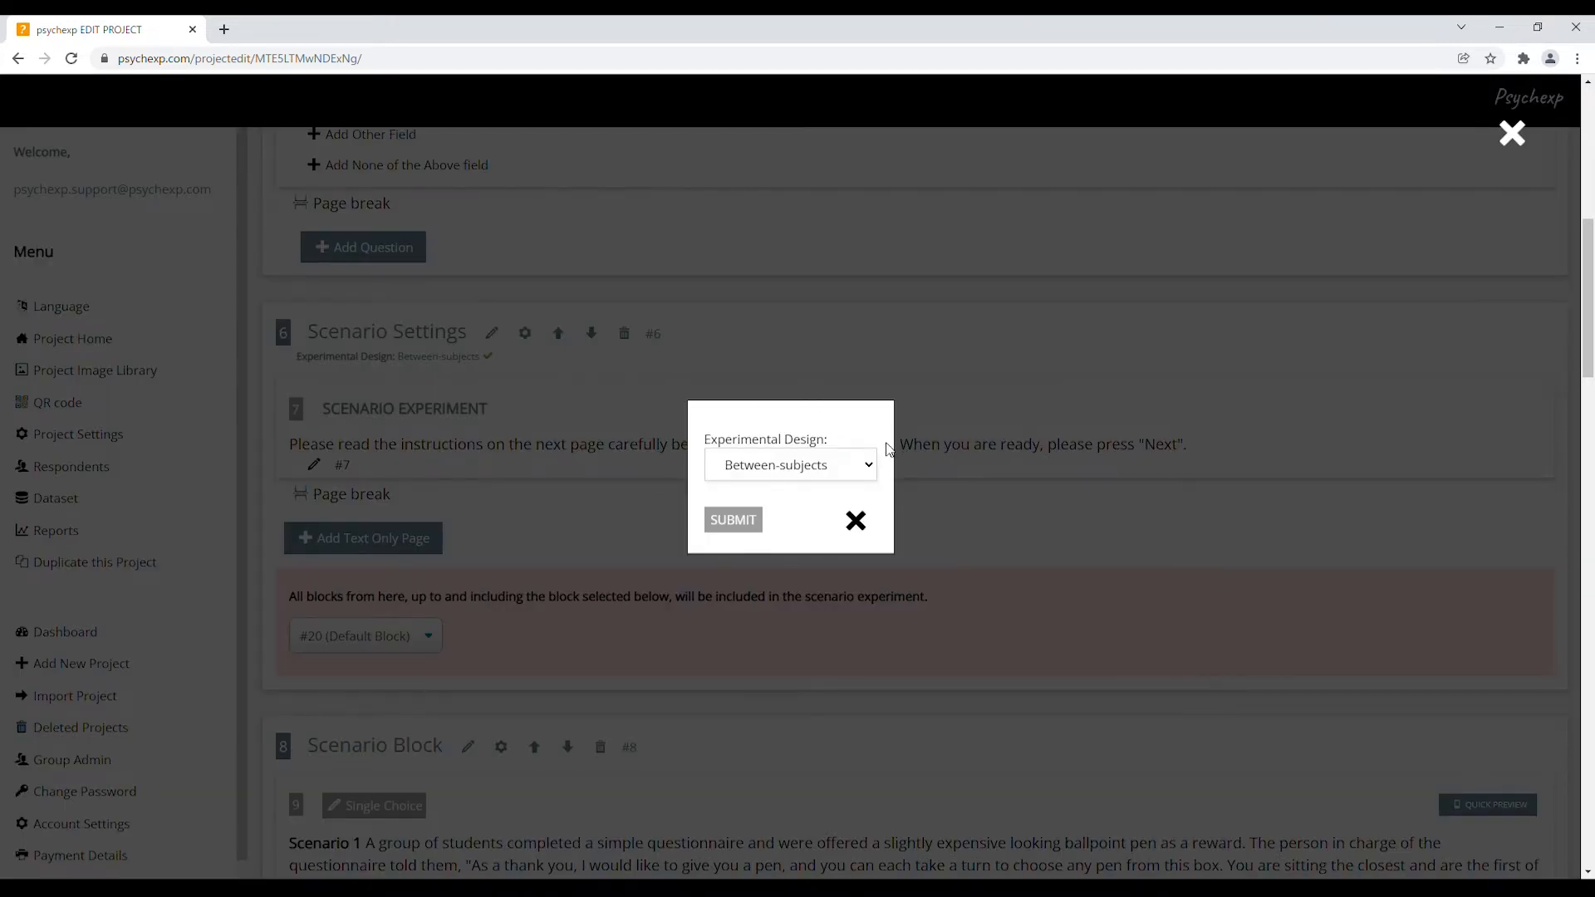
pyautogui.click(868, 466)
pyautogui.click(864, 497)
pyautogui.press('Up')
pyautogui.click(747, 530)
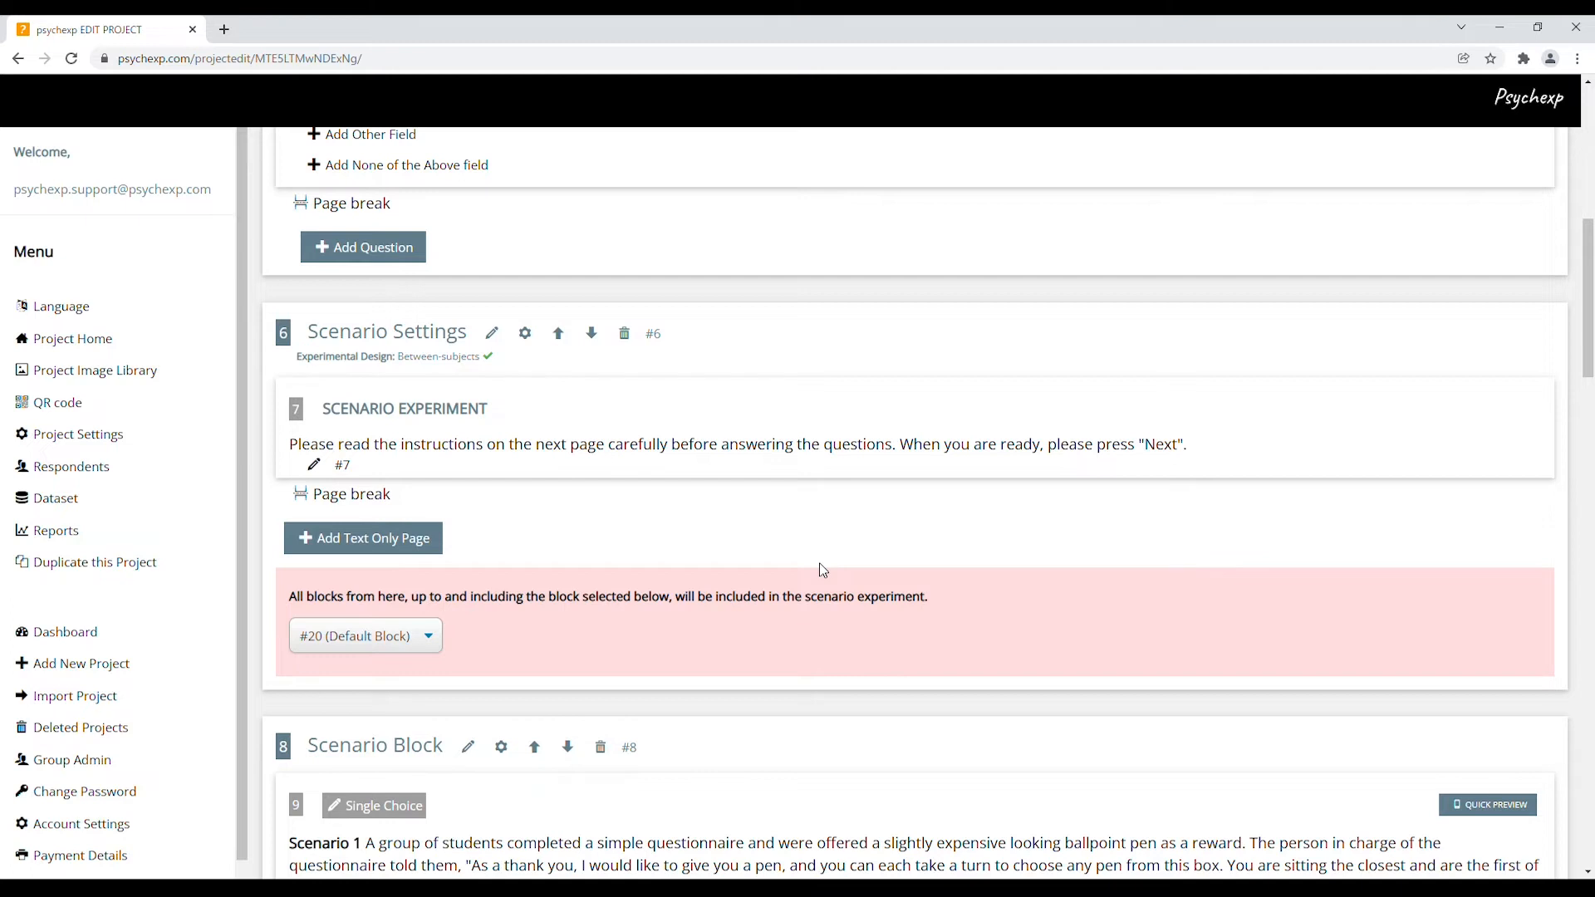
# Review the Scenario 1 and 2 blocks, then add Default Block #25 after block #20
pyautogui.scroll(-6, 821, 570)
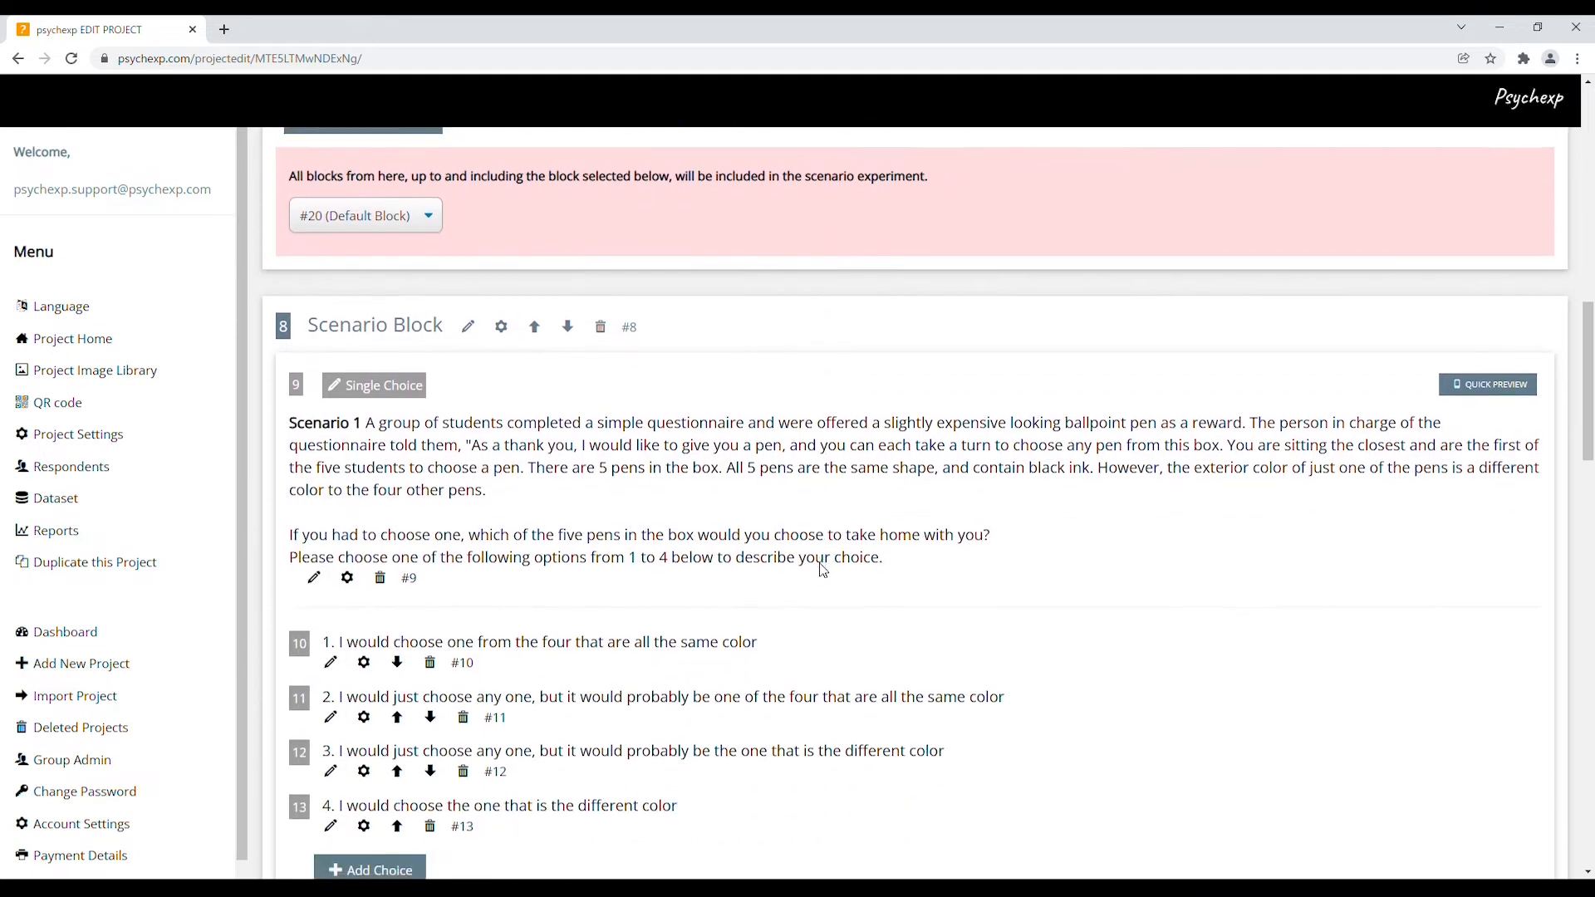
pyautogui.scroll(-1, 822, 570)
pyautogui.scroll(-1, 823, 570)
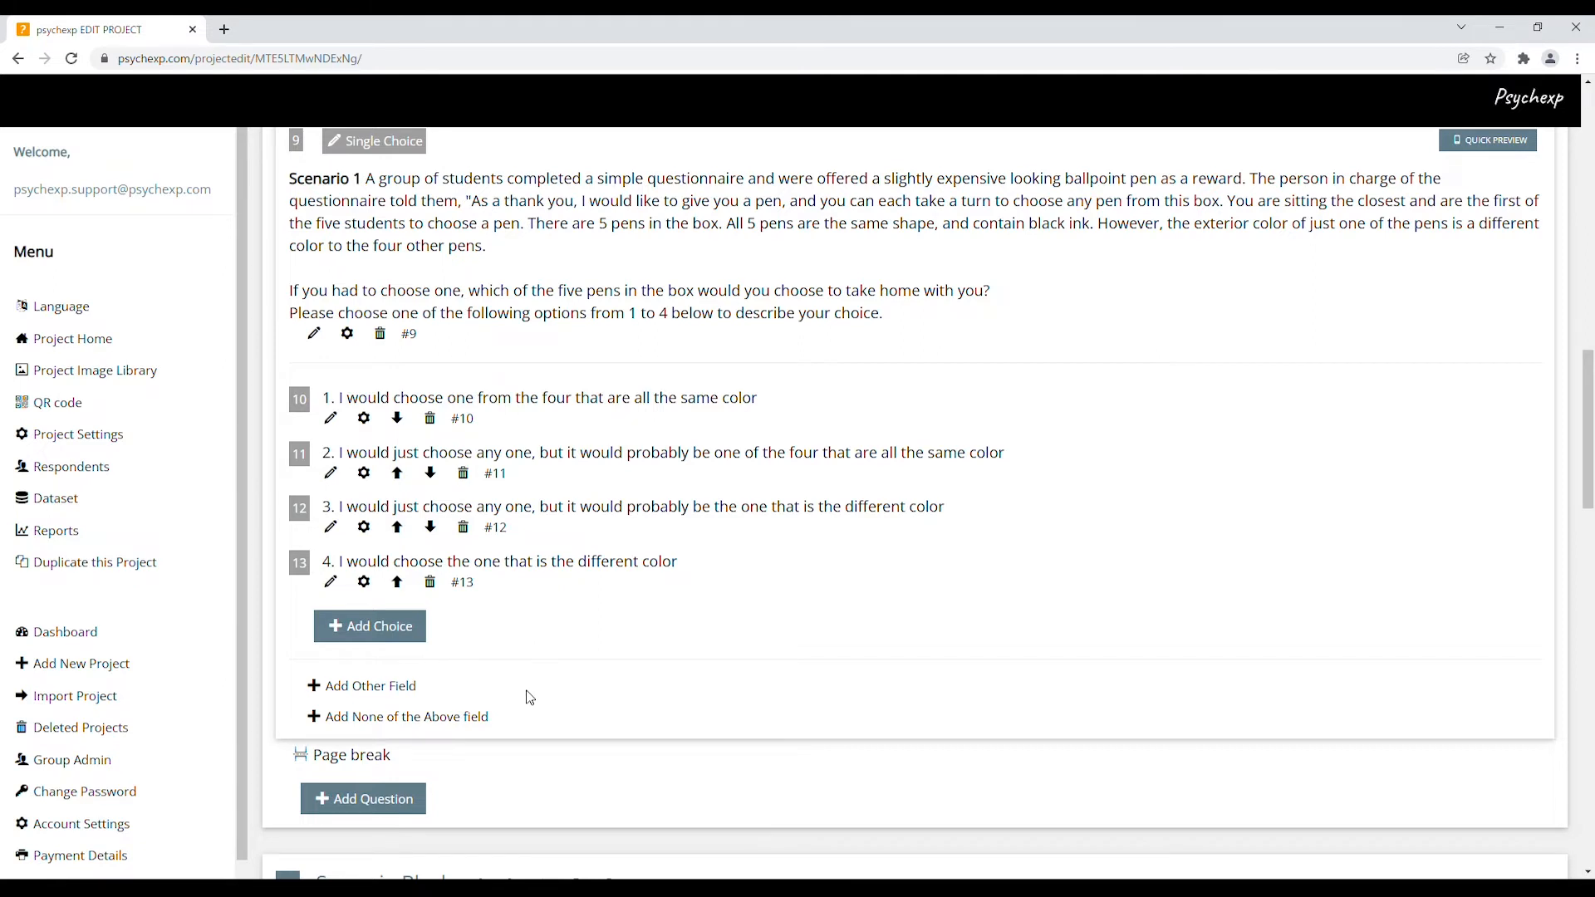
pyautogui.scroll(-7, 1218, 633)
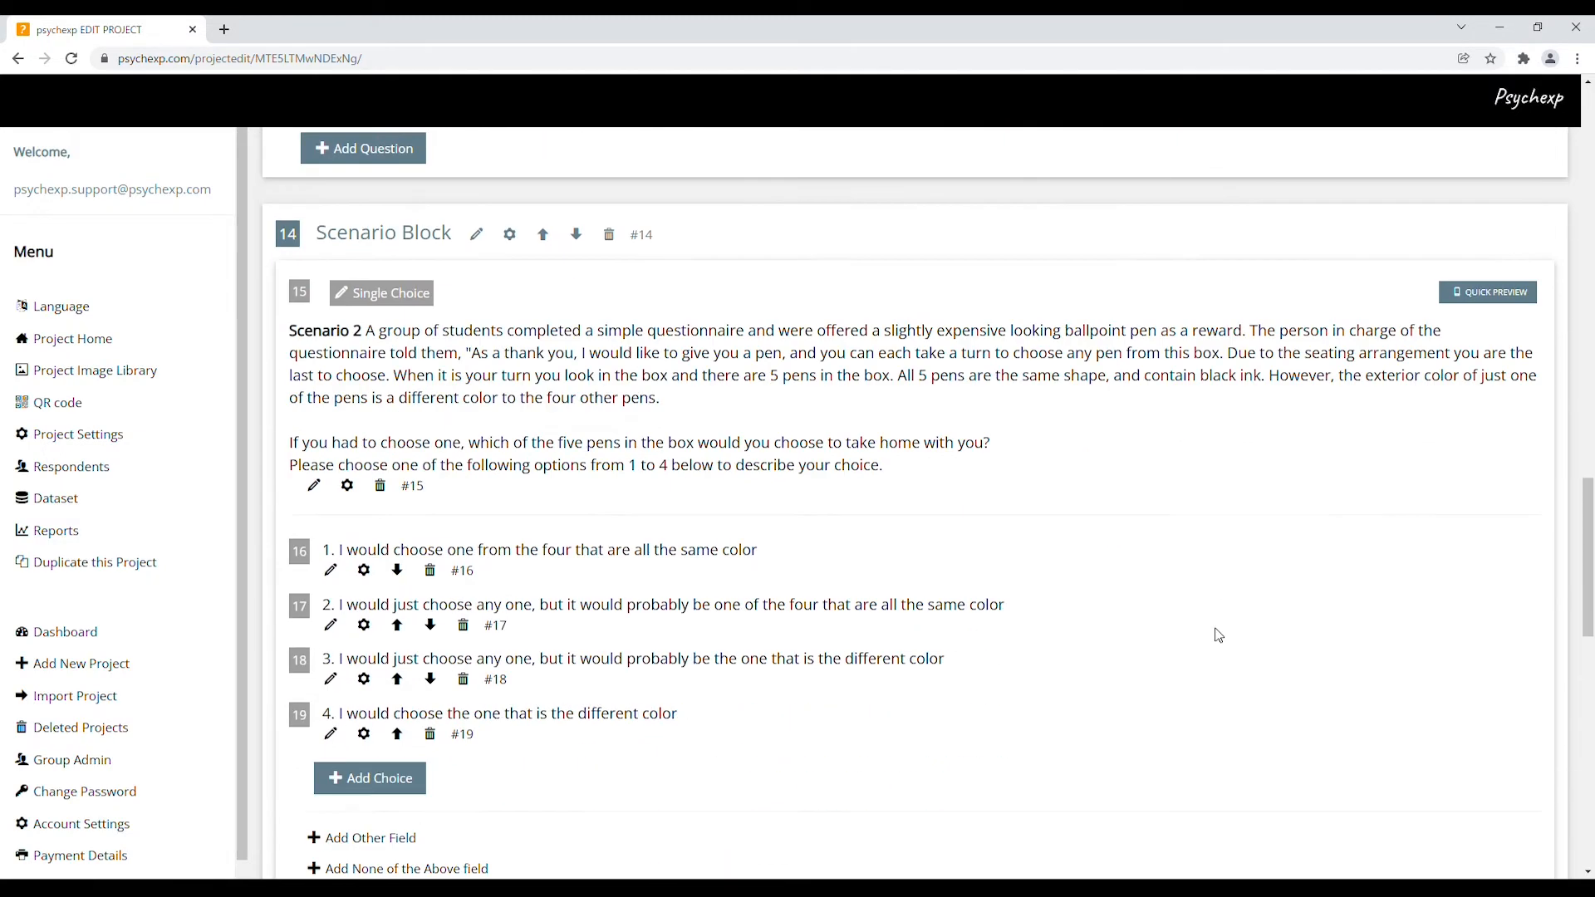
pyautogui.scroll(-13, 1219, 636)
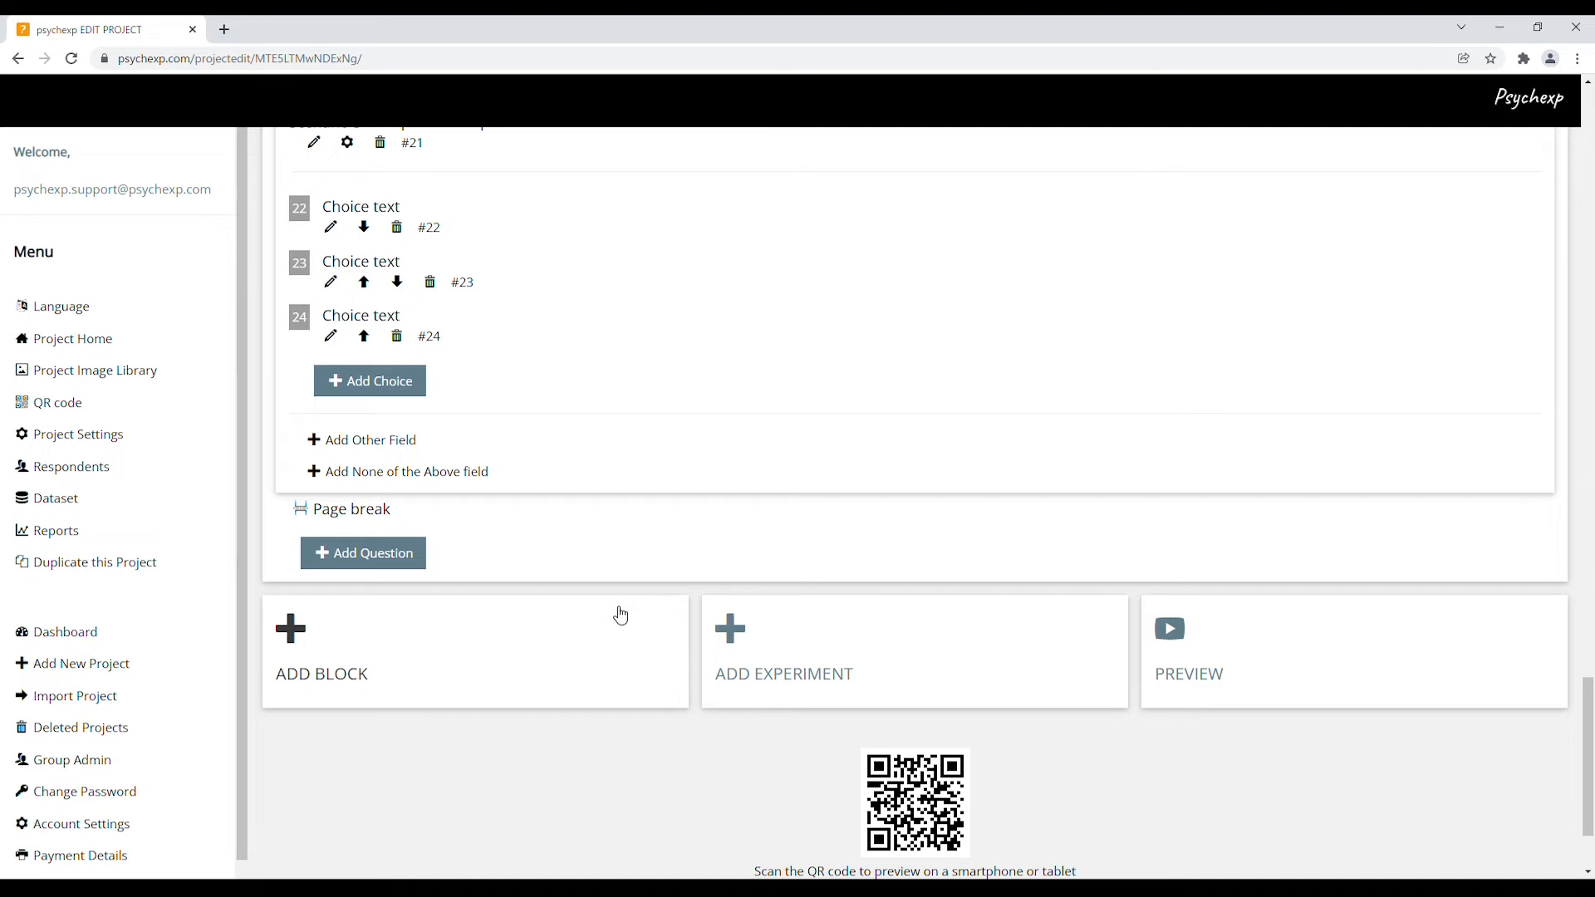
pyautogui.click(420, 651)
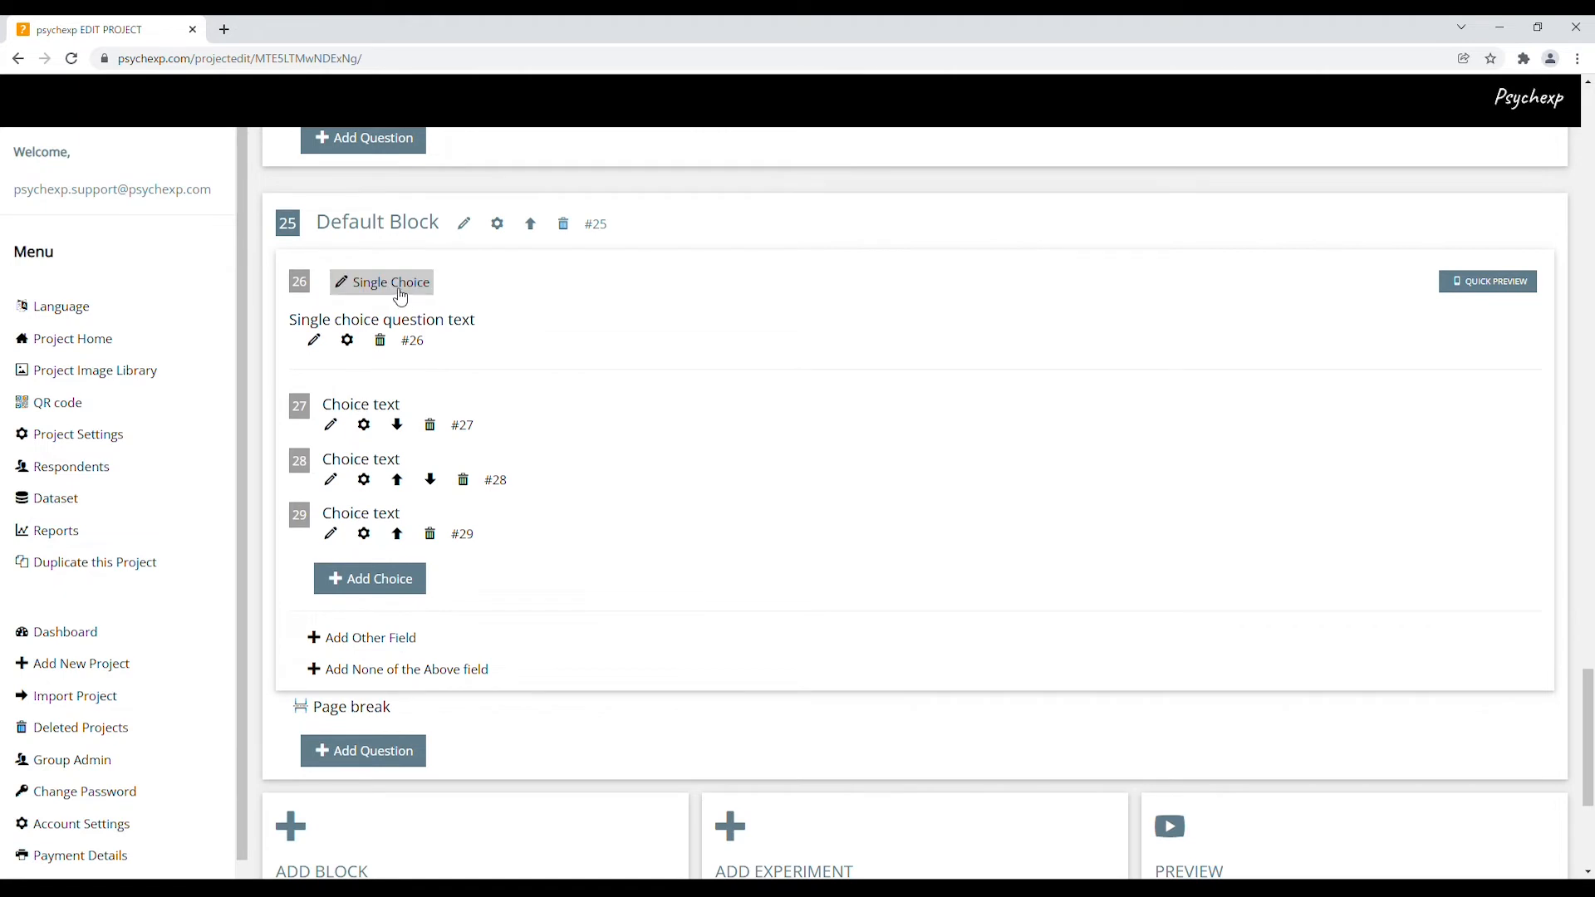
# Change question 26 in the new Default Block from Single Choice to a Slider question
pyautogui.click(396, 285)
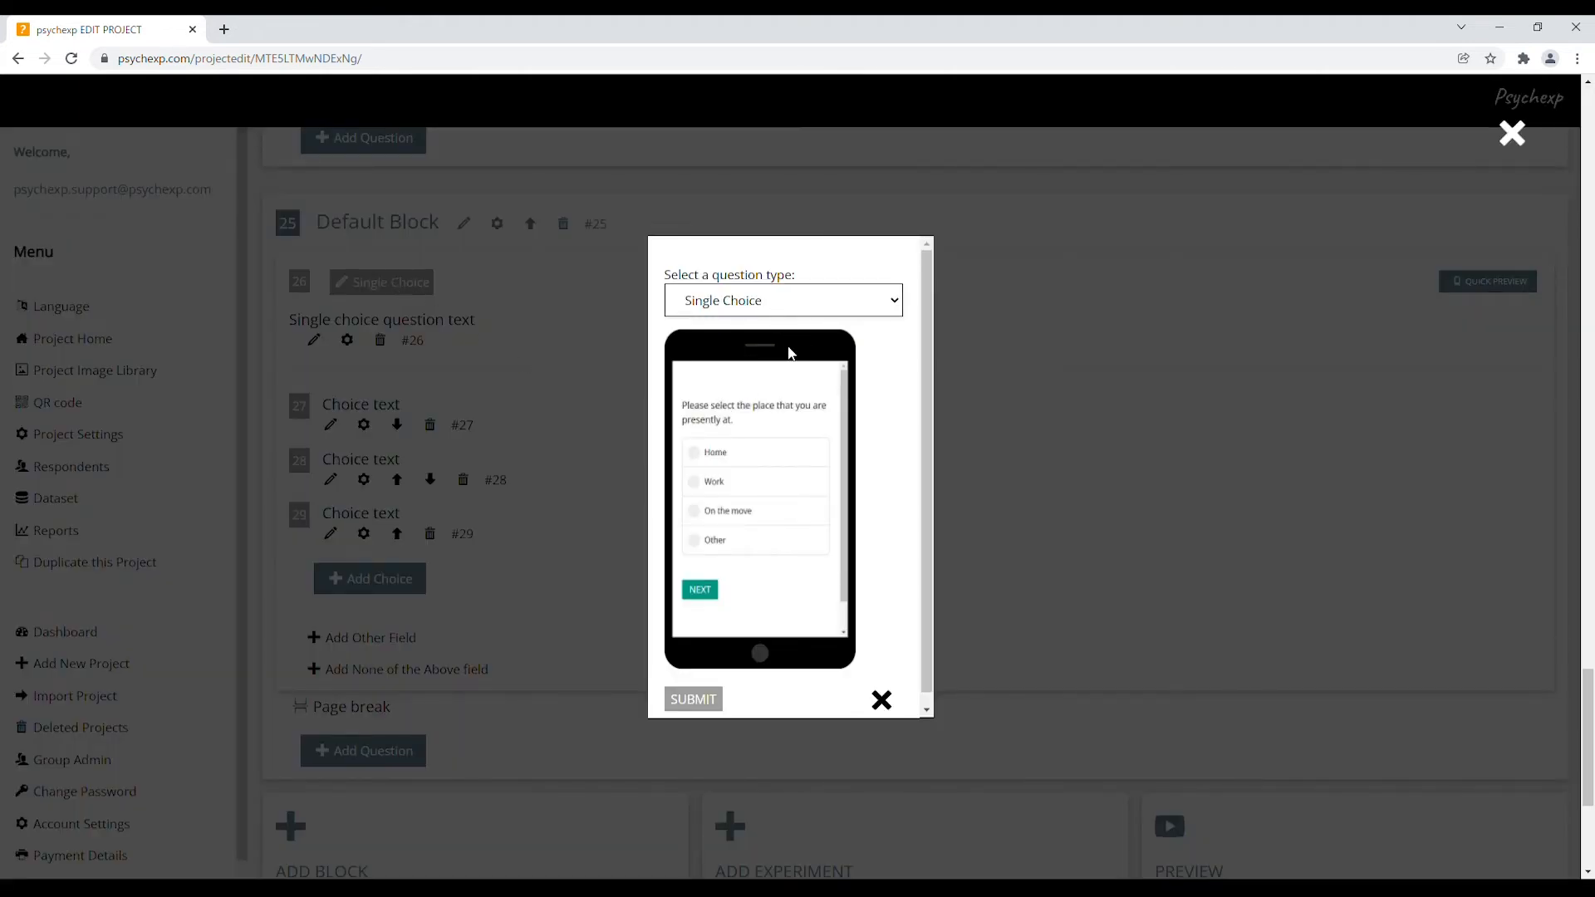
pyautogui.press('Down')
pyautogui.click(707, 701)
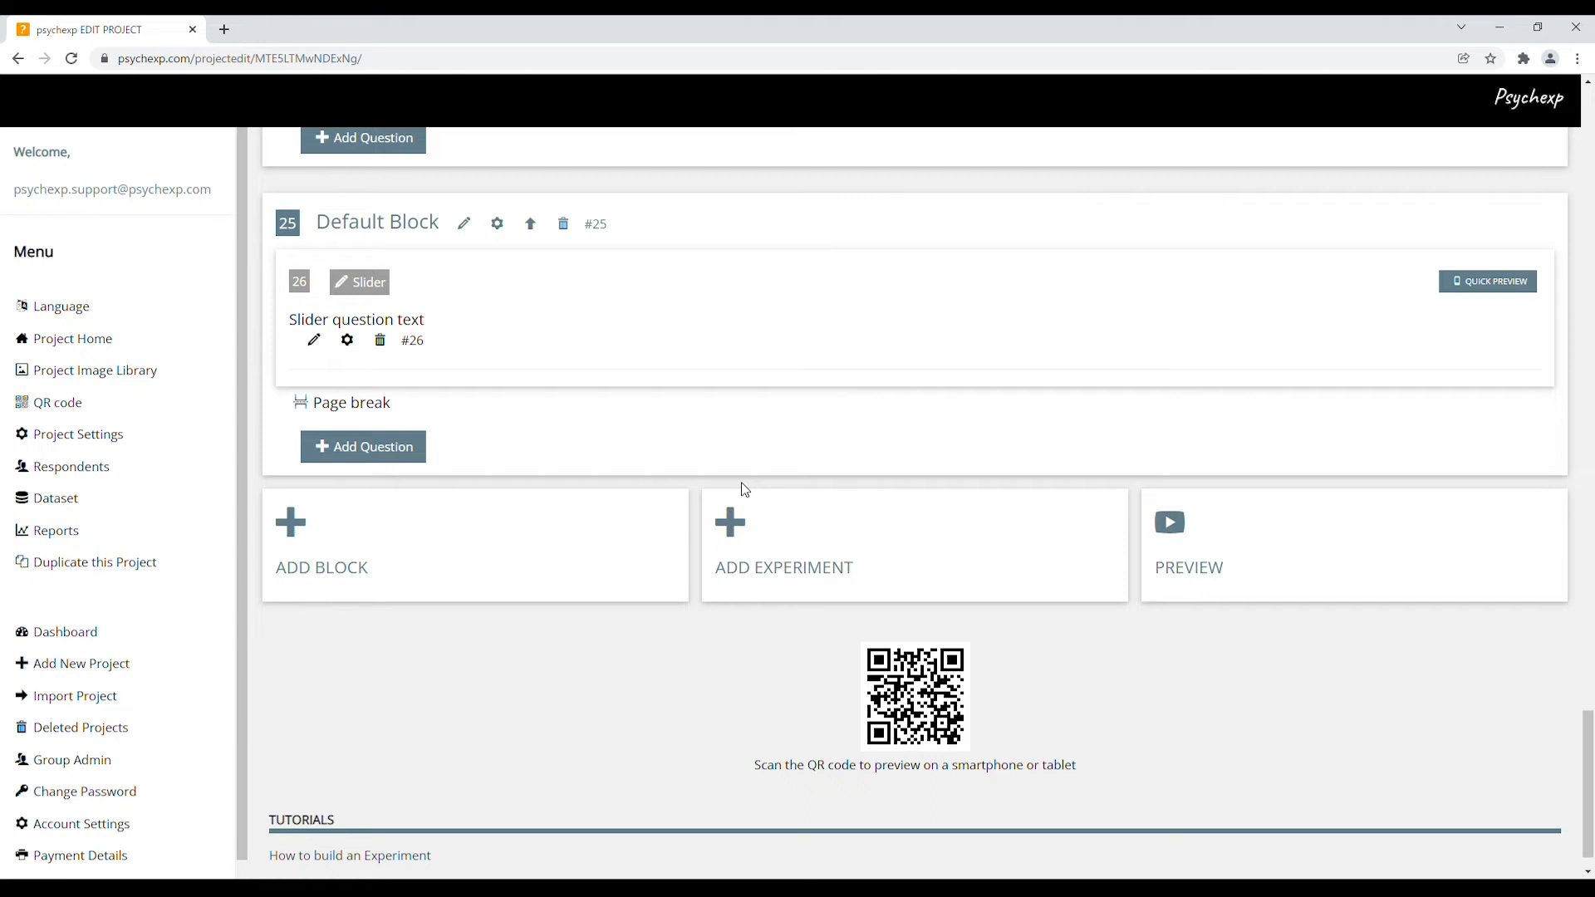
# Preview the experiment, answering each page through Scenario 3 to the slider, then close the preview
pyautogui.click(1208, 558)
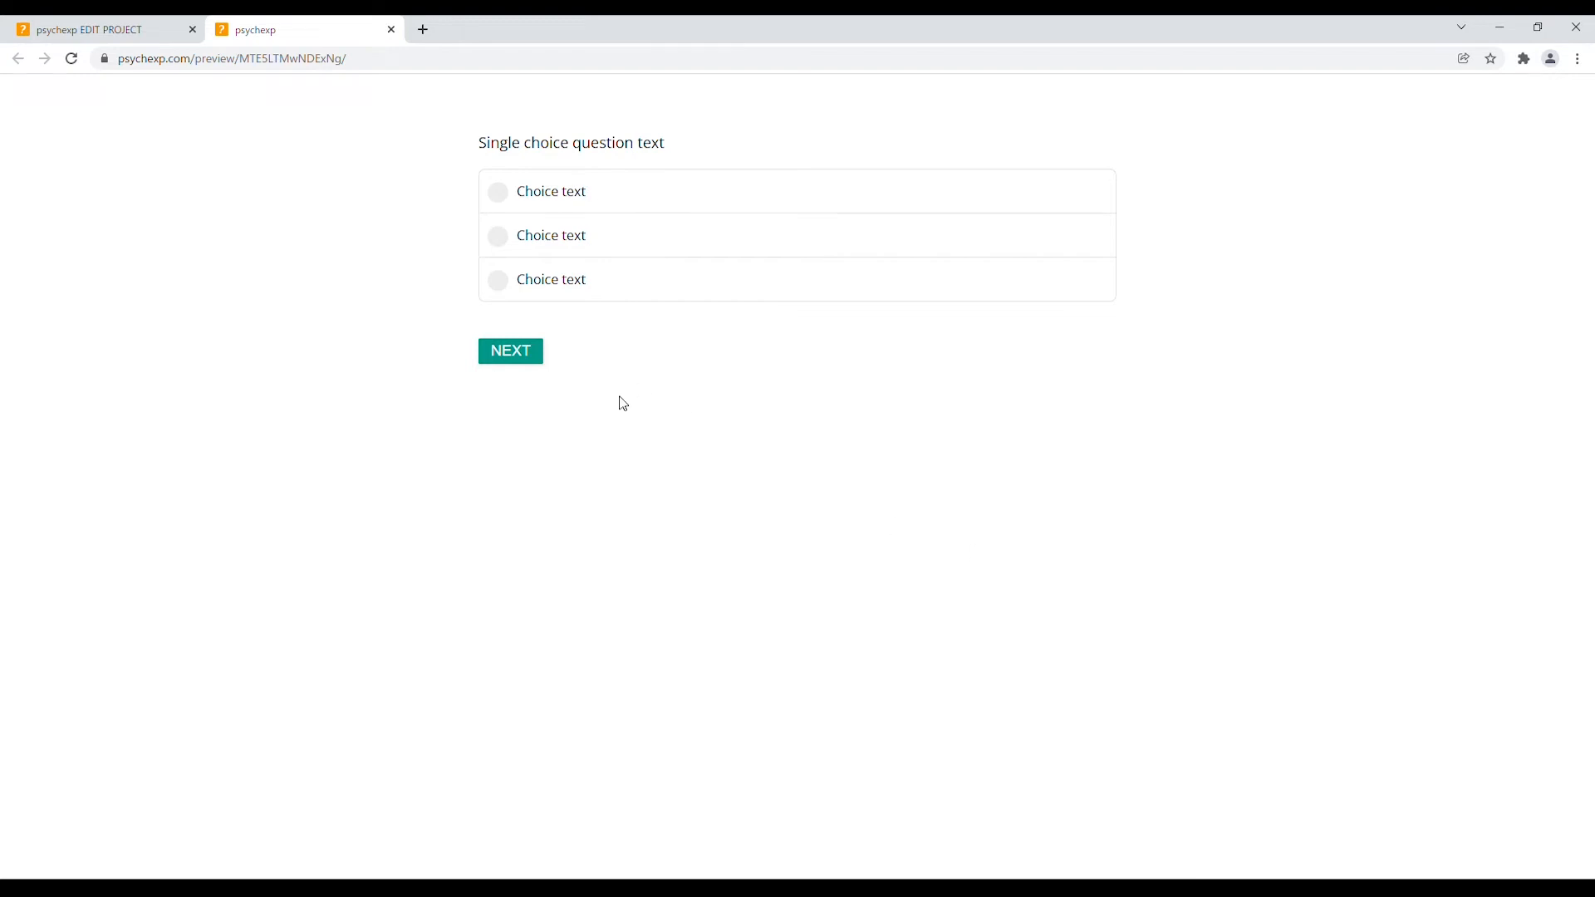
pyautogui.click(573, 287)
pyautogui.click(532, 354)
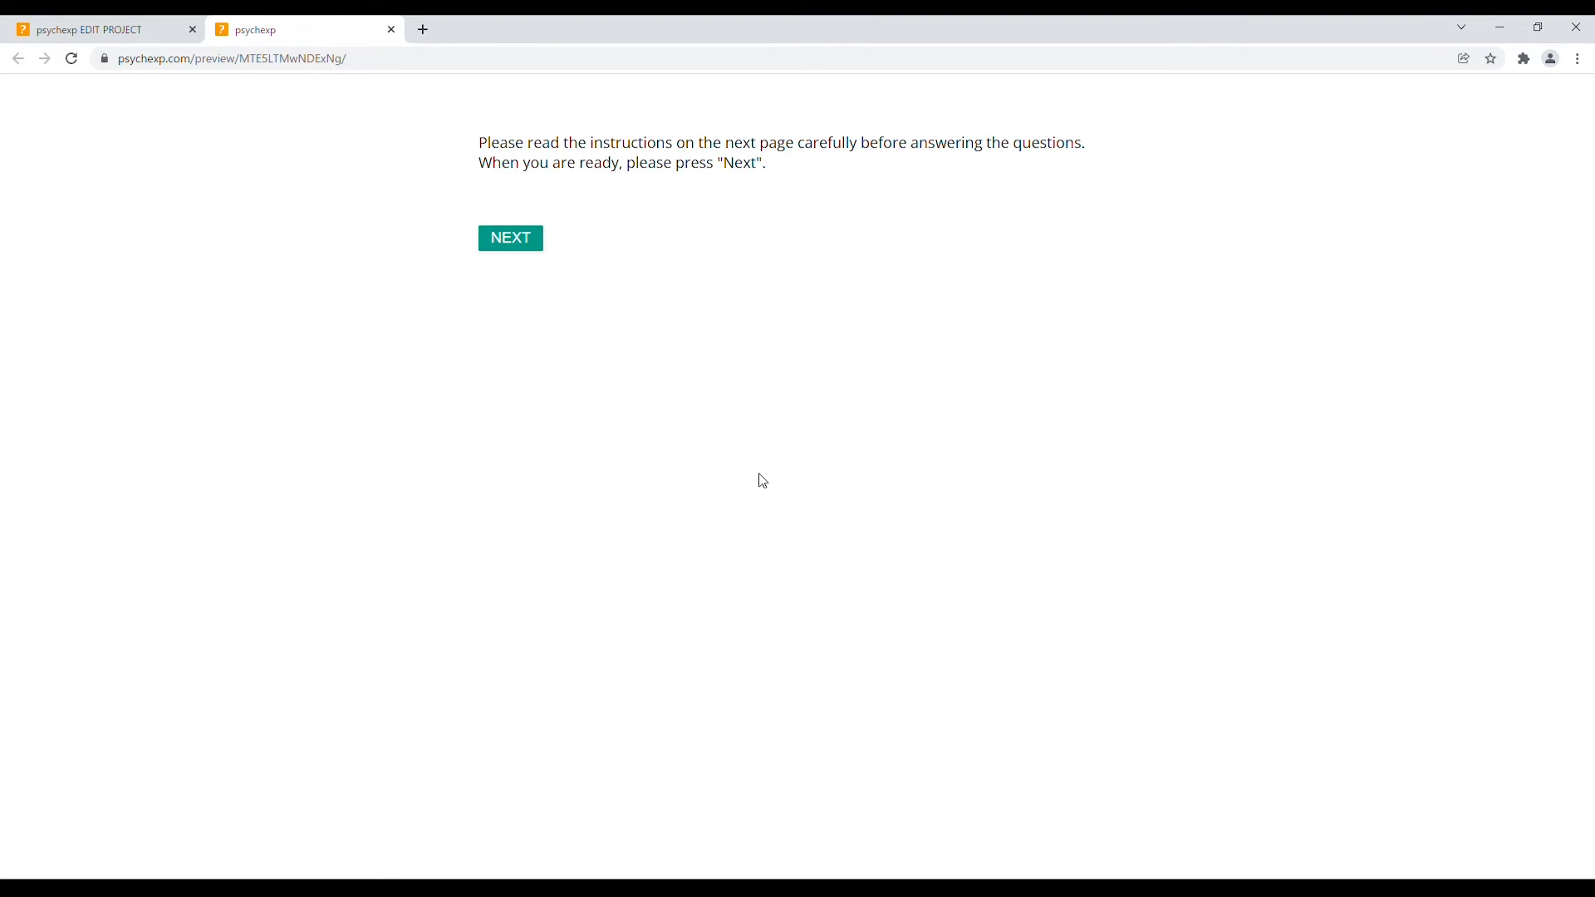
pyautogui.click(533, 246)
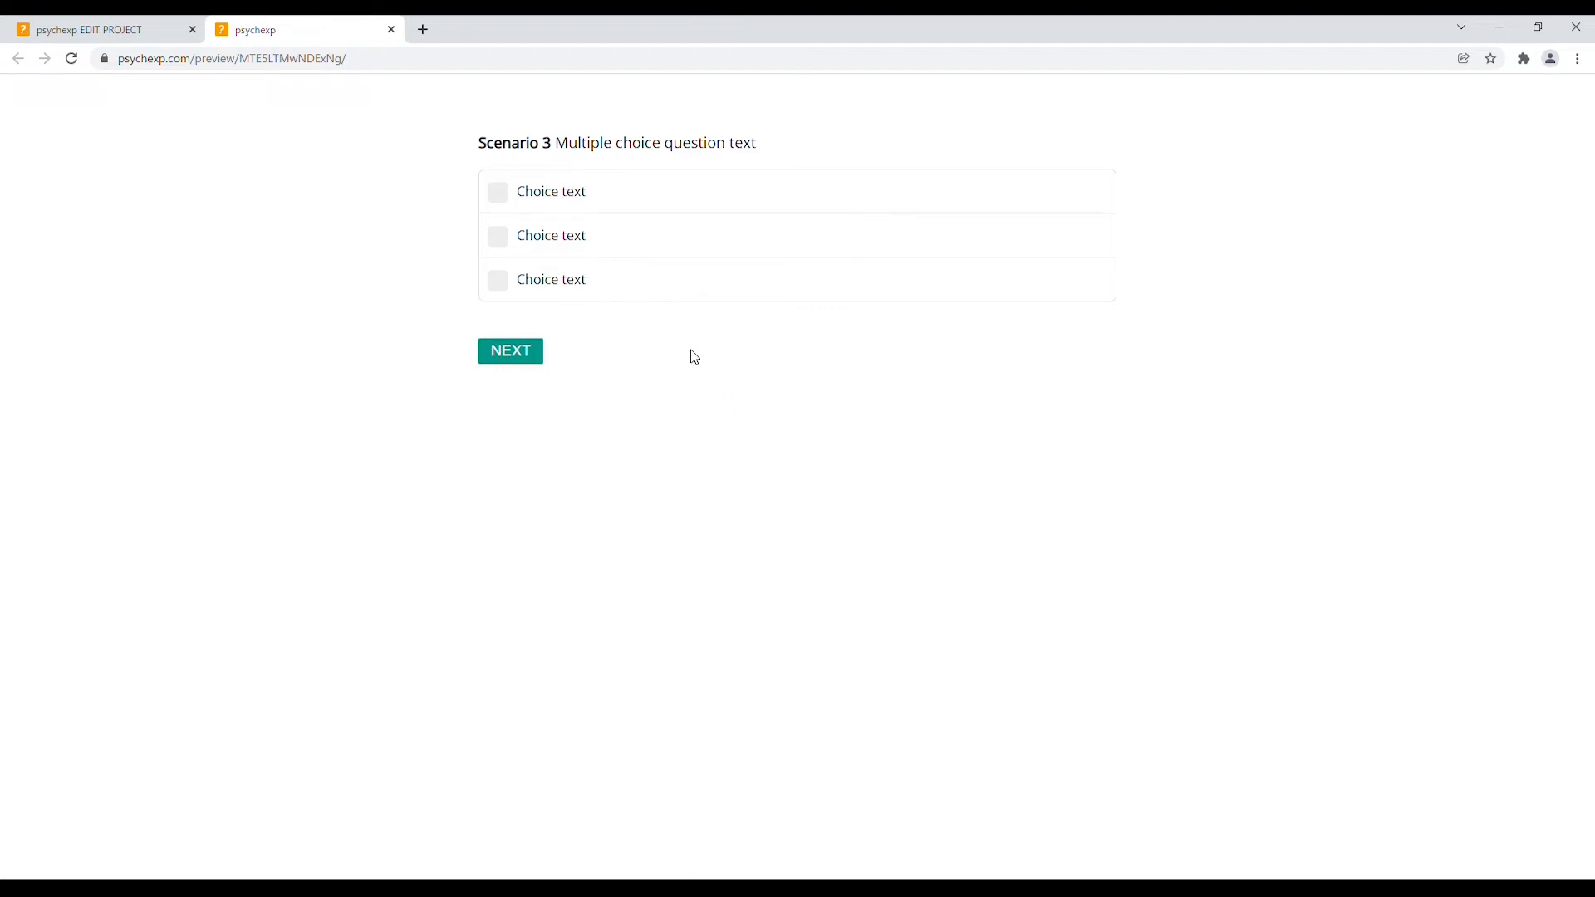
pyautogui.click(550, 236)
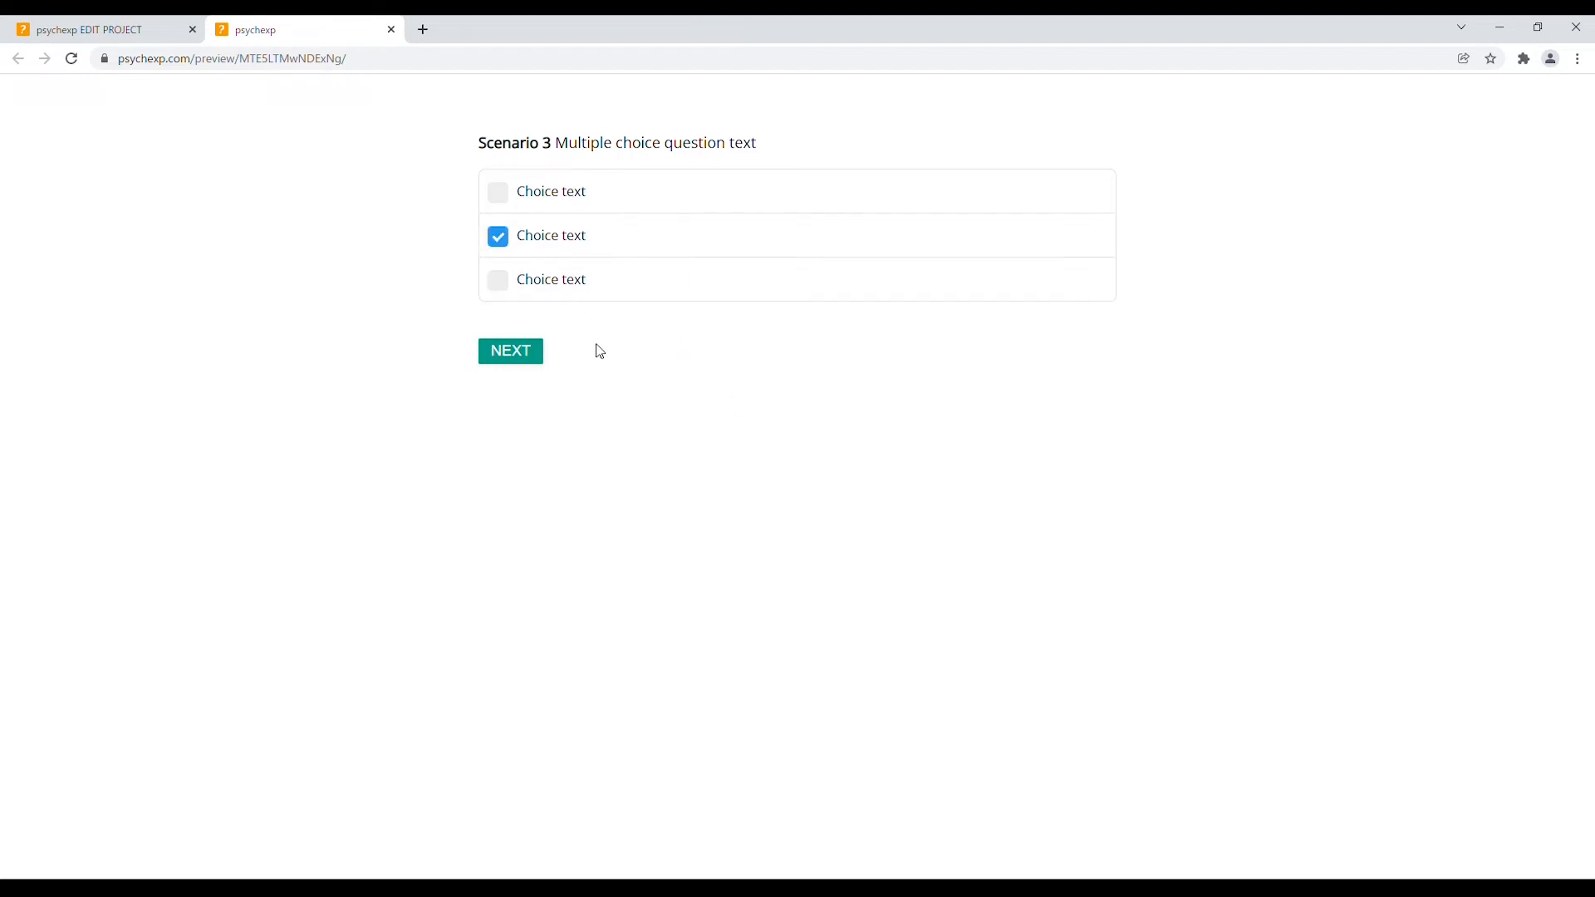
pyautogui.click(523, 366)
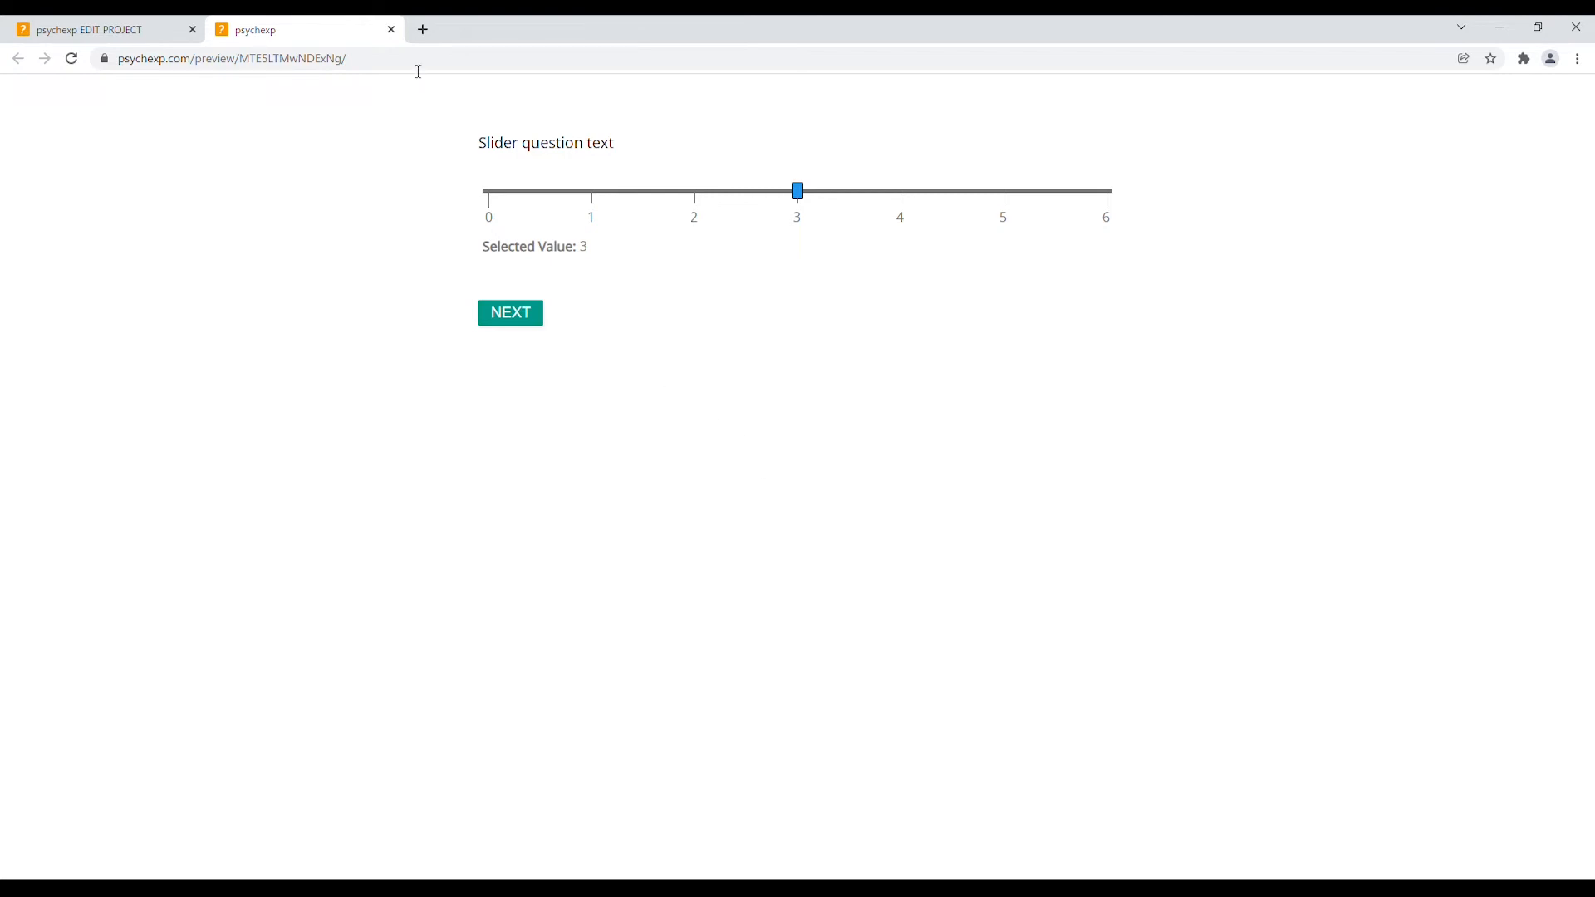
pyautogui.click(391, 29)
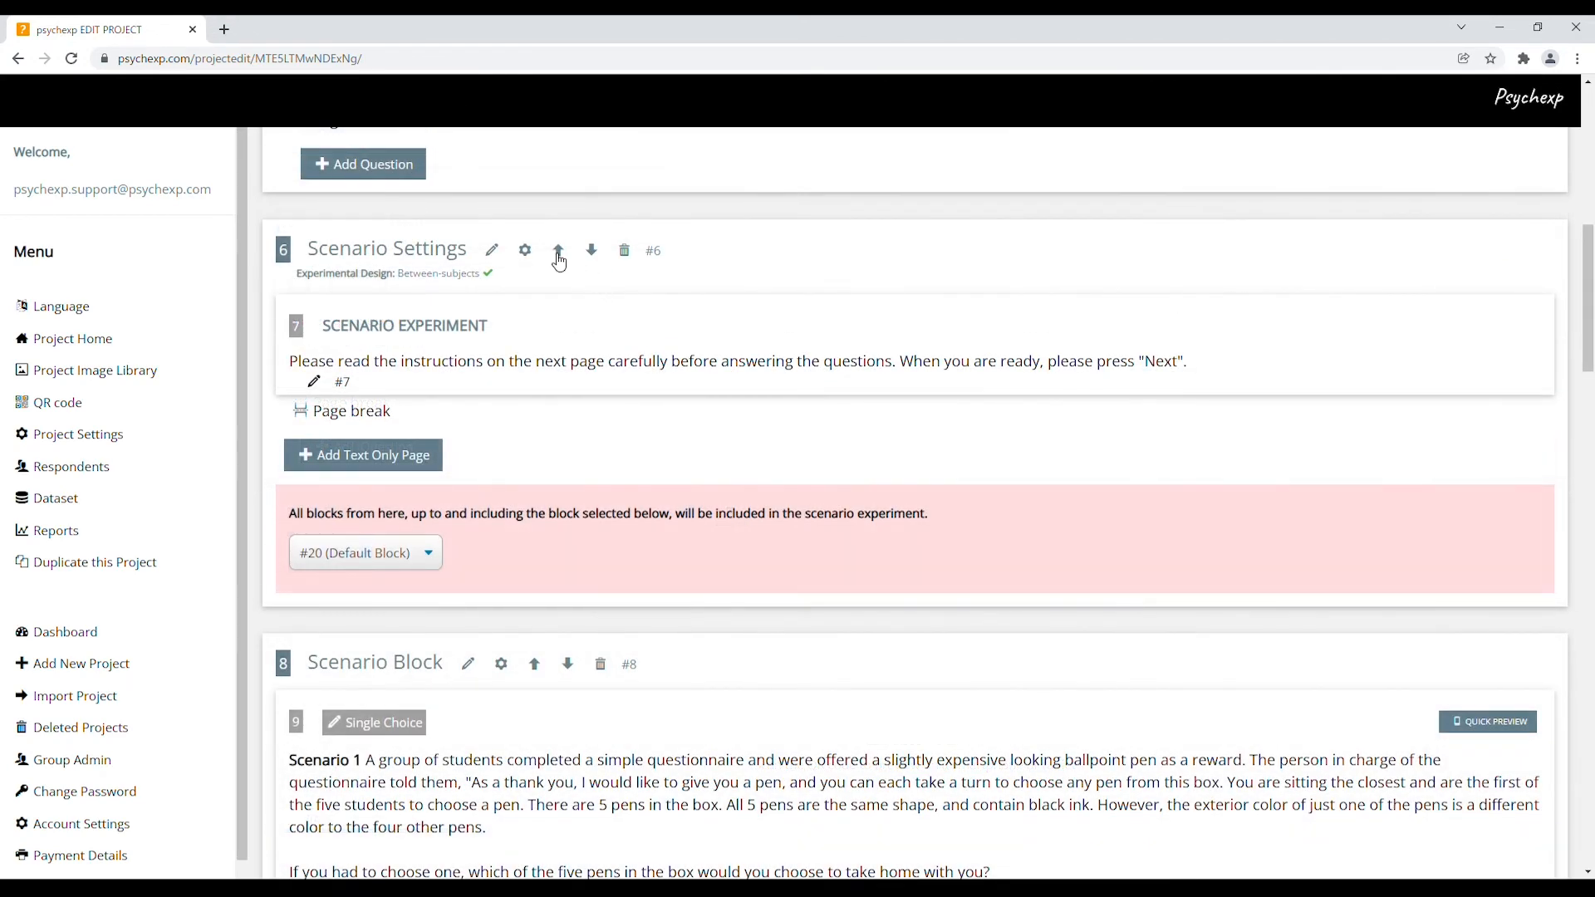
# Set the scenario experimental design to Within-subjects and open a fresh preview
pyautogui.click(527, 252)
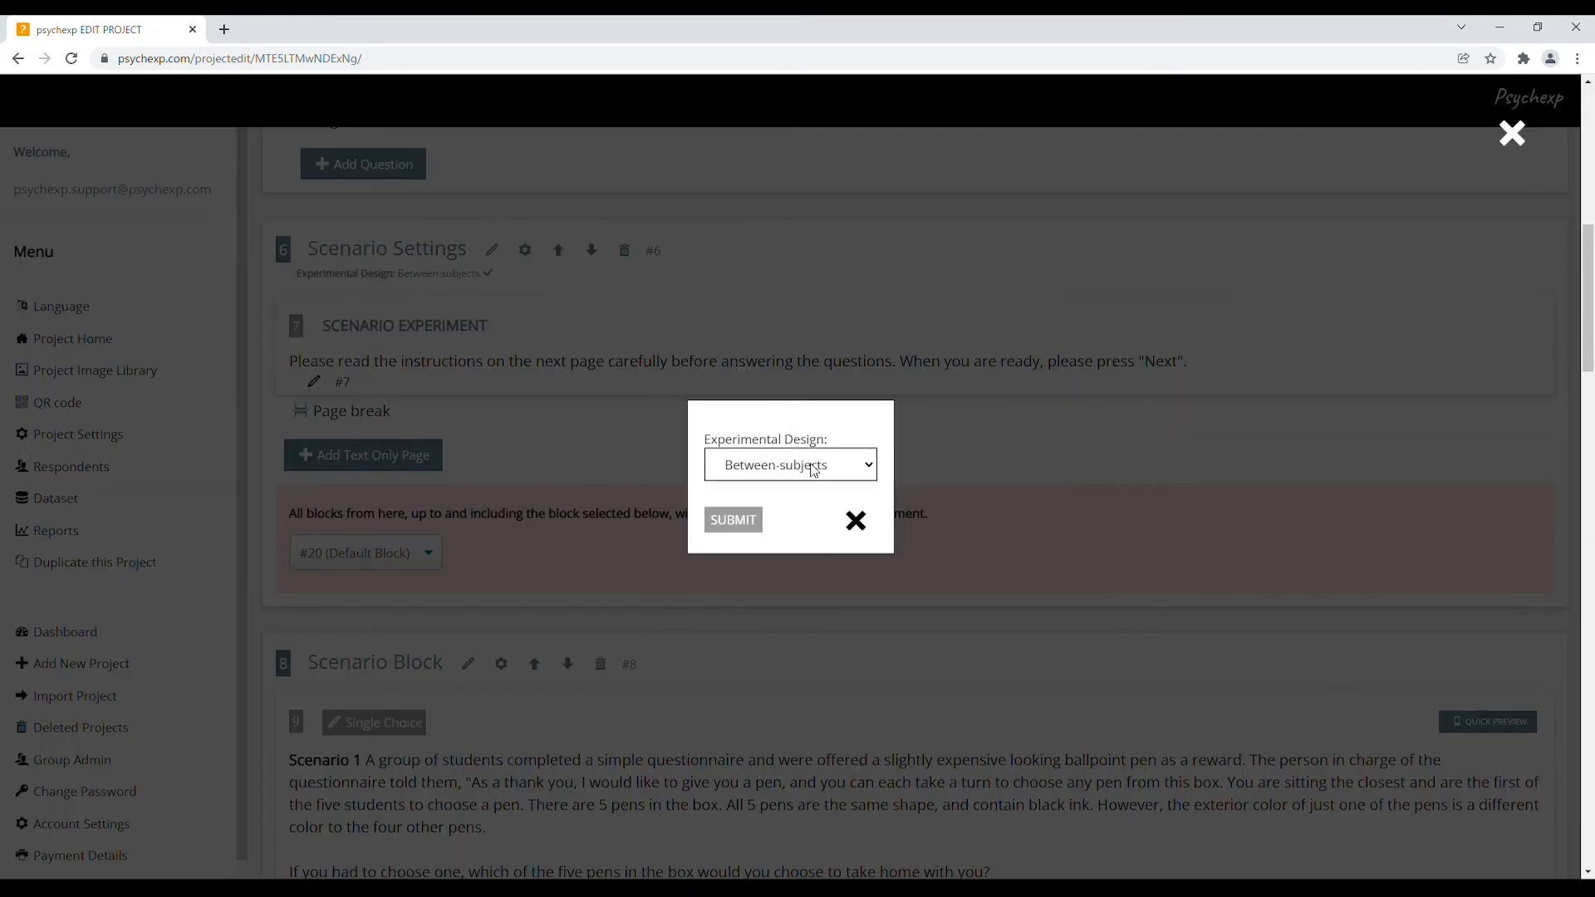
pyautogui.press('Down')
pyautogui.click(732, 525)
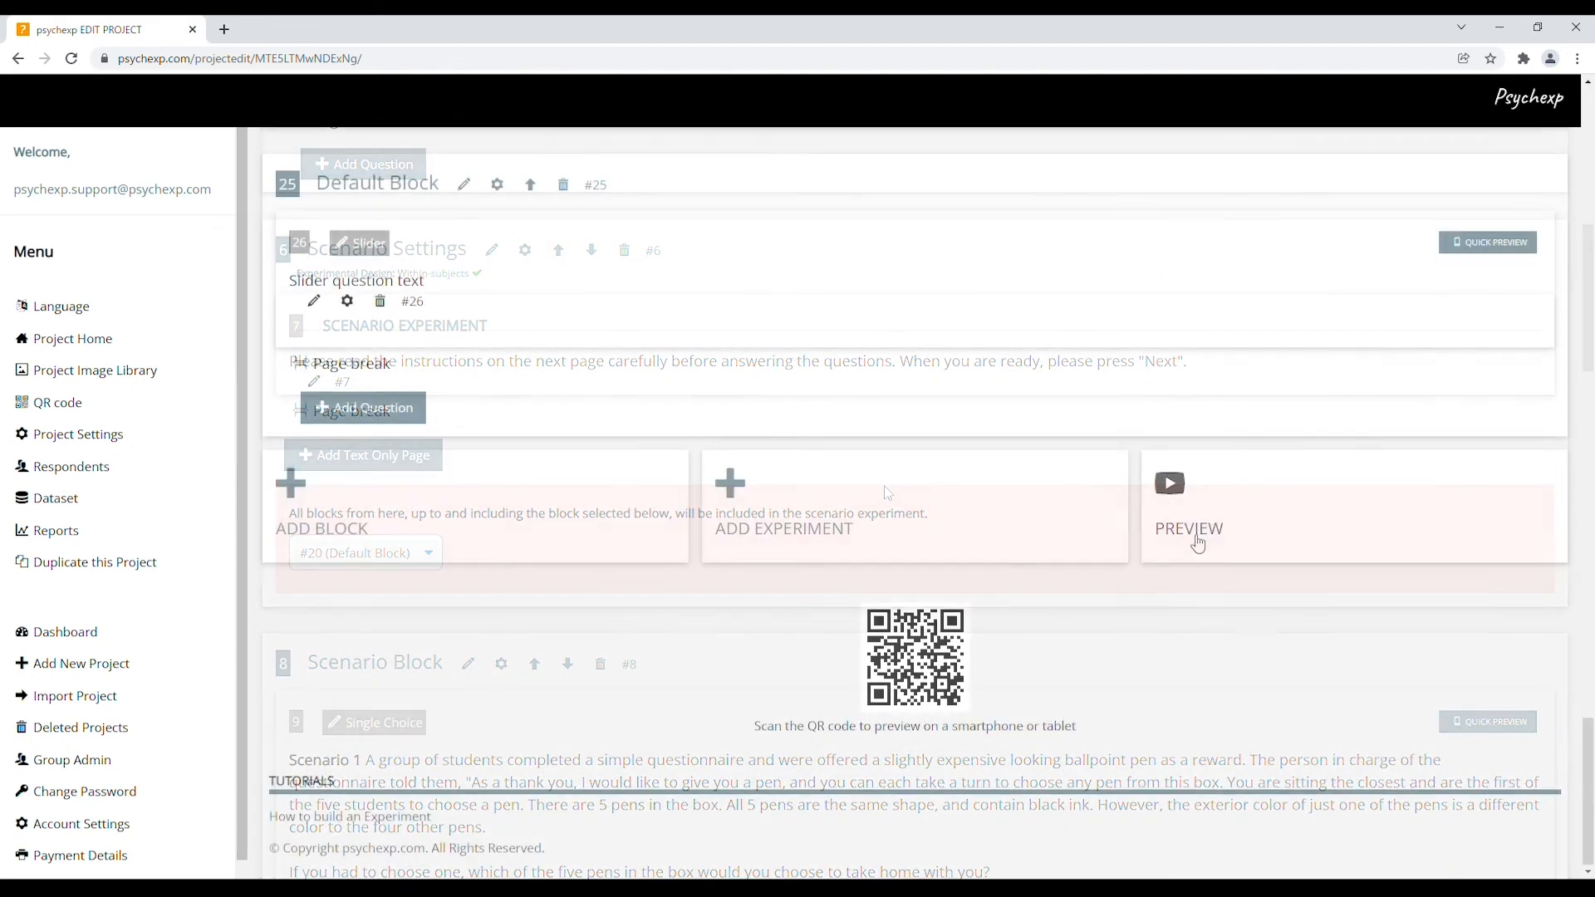
pyautogui.click(1237, 511)
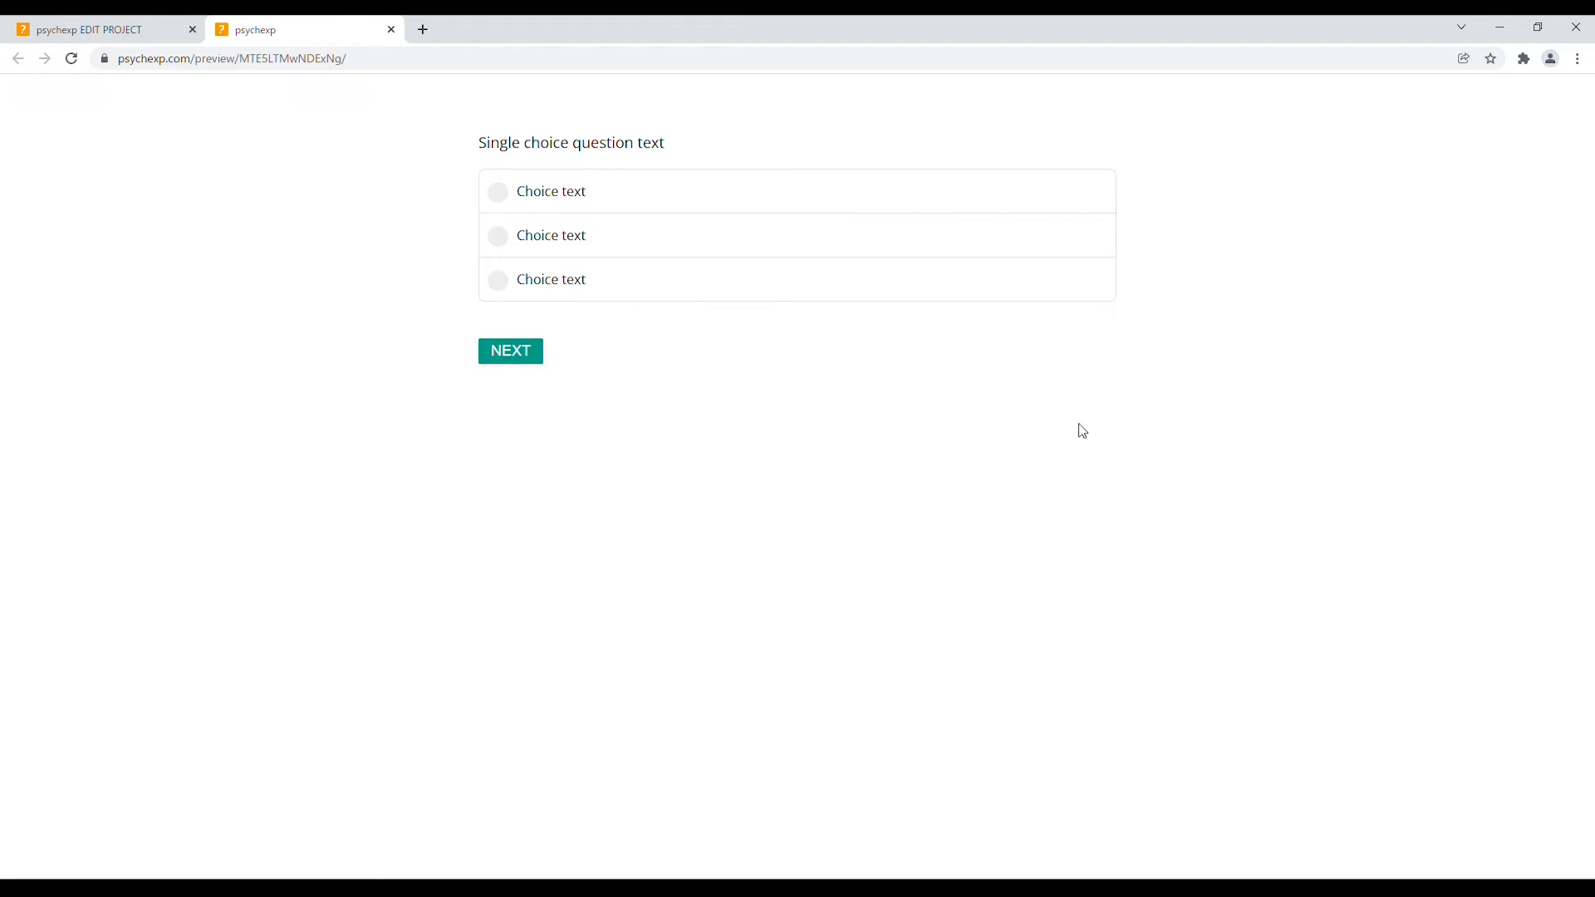
# Answer the opening single-choice question, pass the instructions, and pick the second choice in Scenario 3
pyautogui.click(560, 238)
pyautogui.click(541, 354)
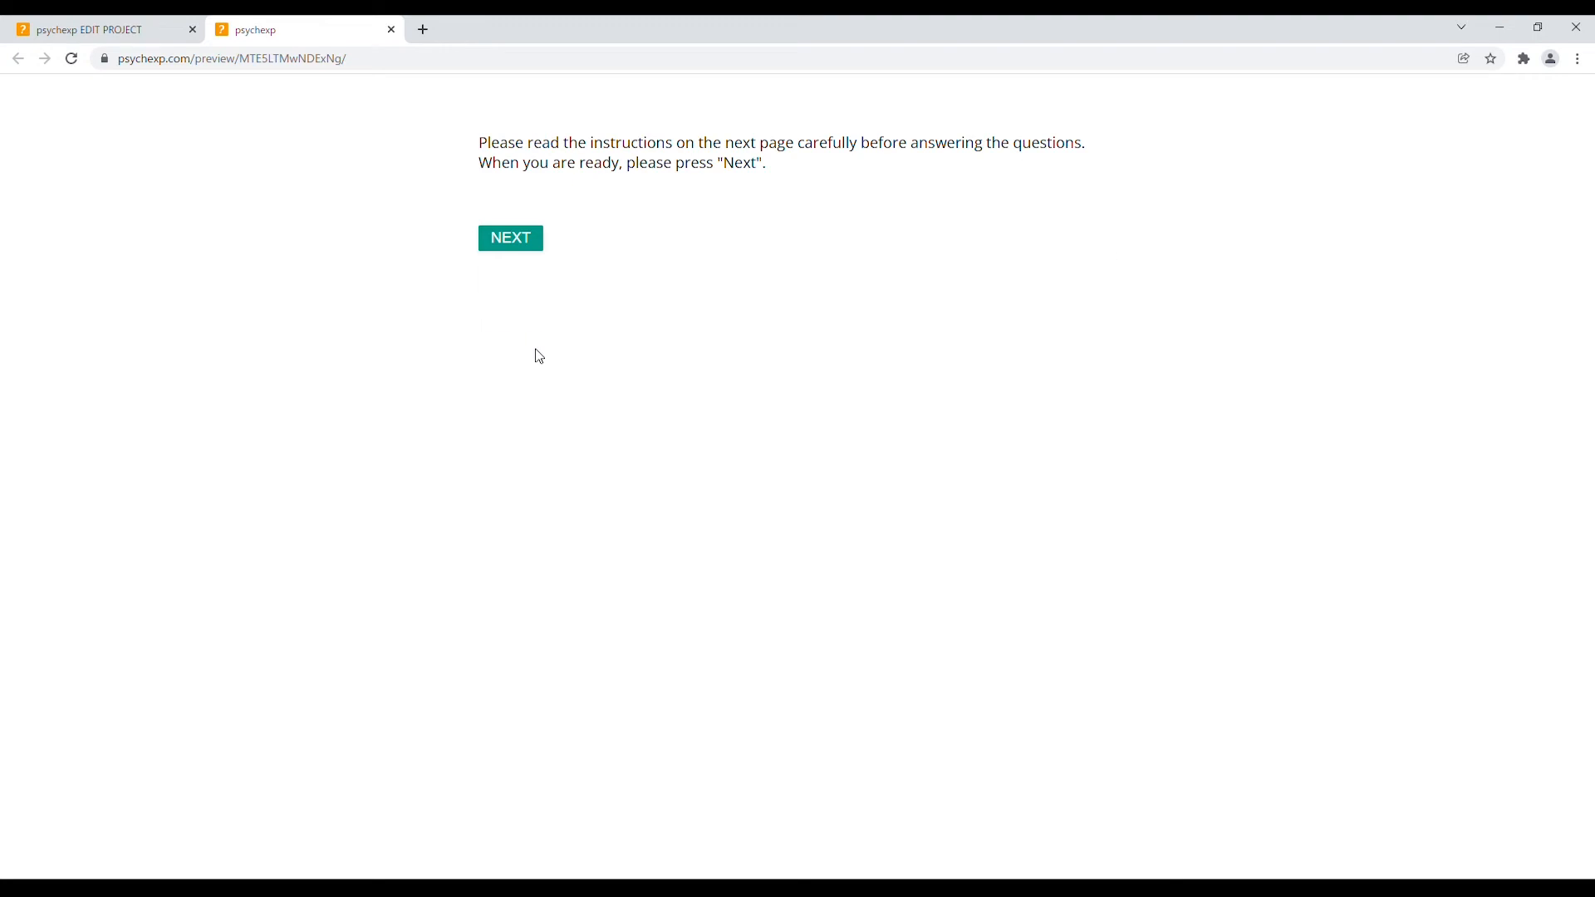
pyautogui.click(534, 244)
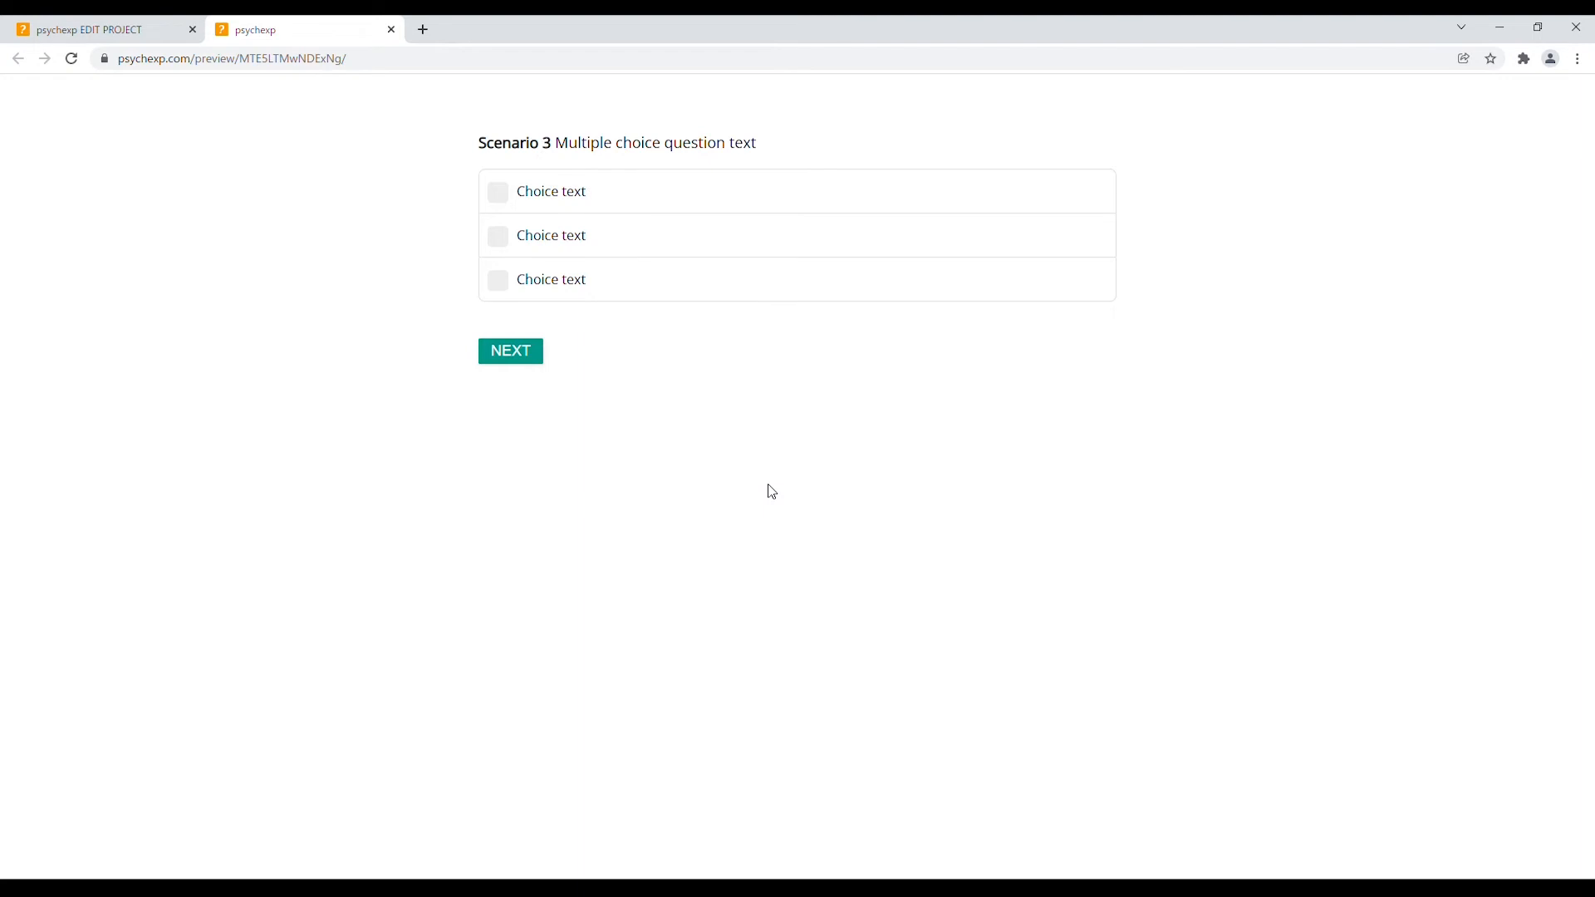
pyautogui.click(563, 235)
pyautogui.click(528, 352)
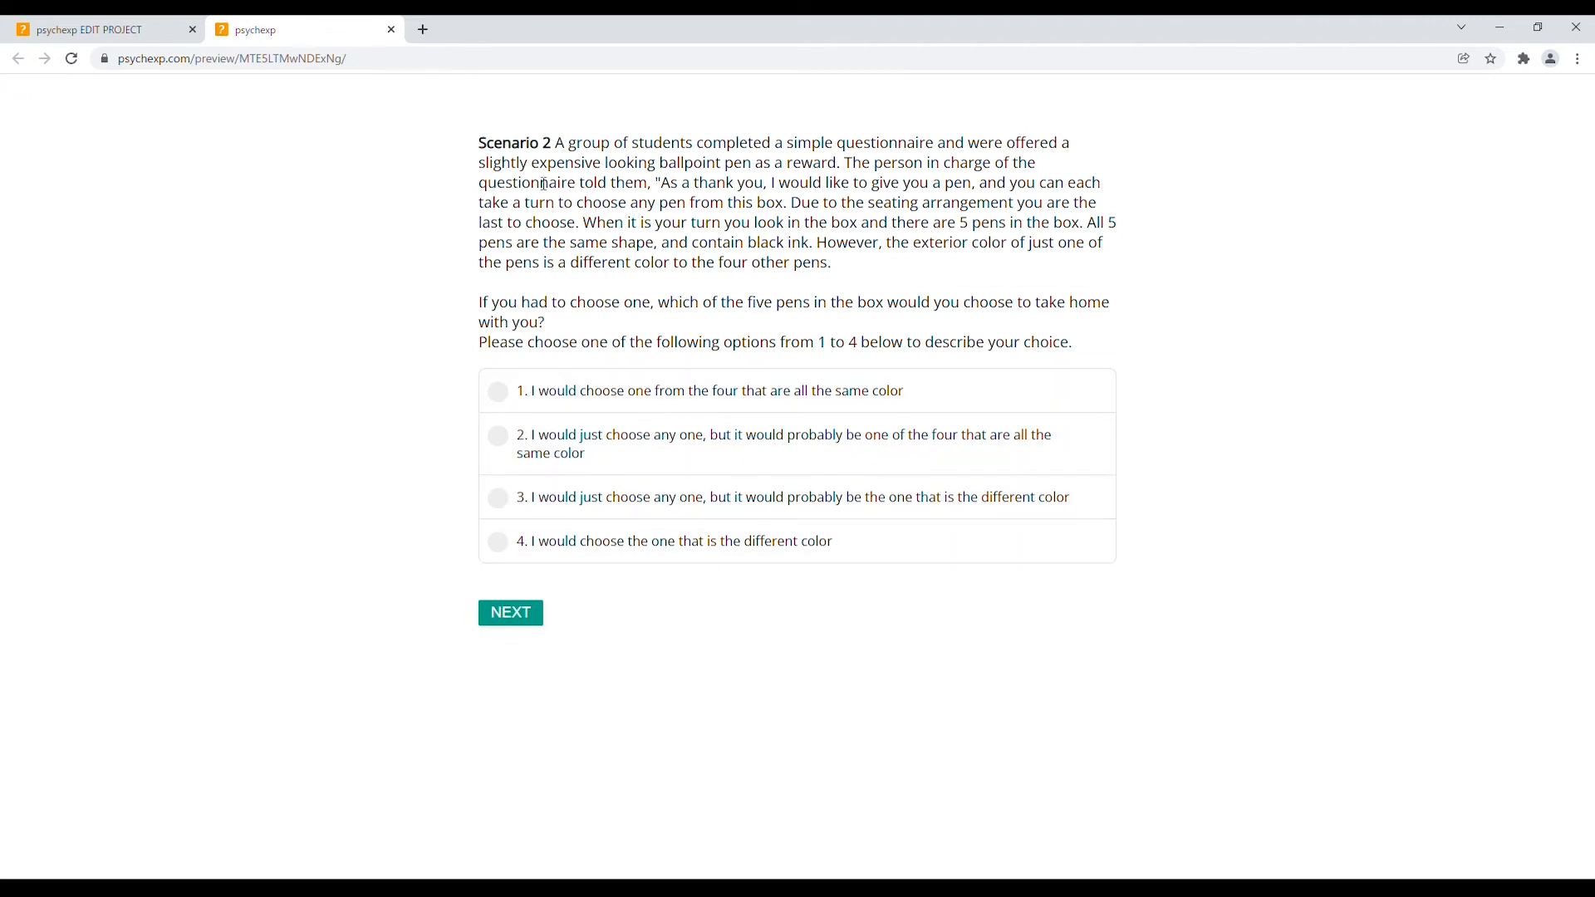
# Choose option 2 for Scenarios 2 and 1, reach the slider, and close the preview
pyautogui.click(552, 440)
pyautogui.click(520, 622)
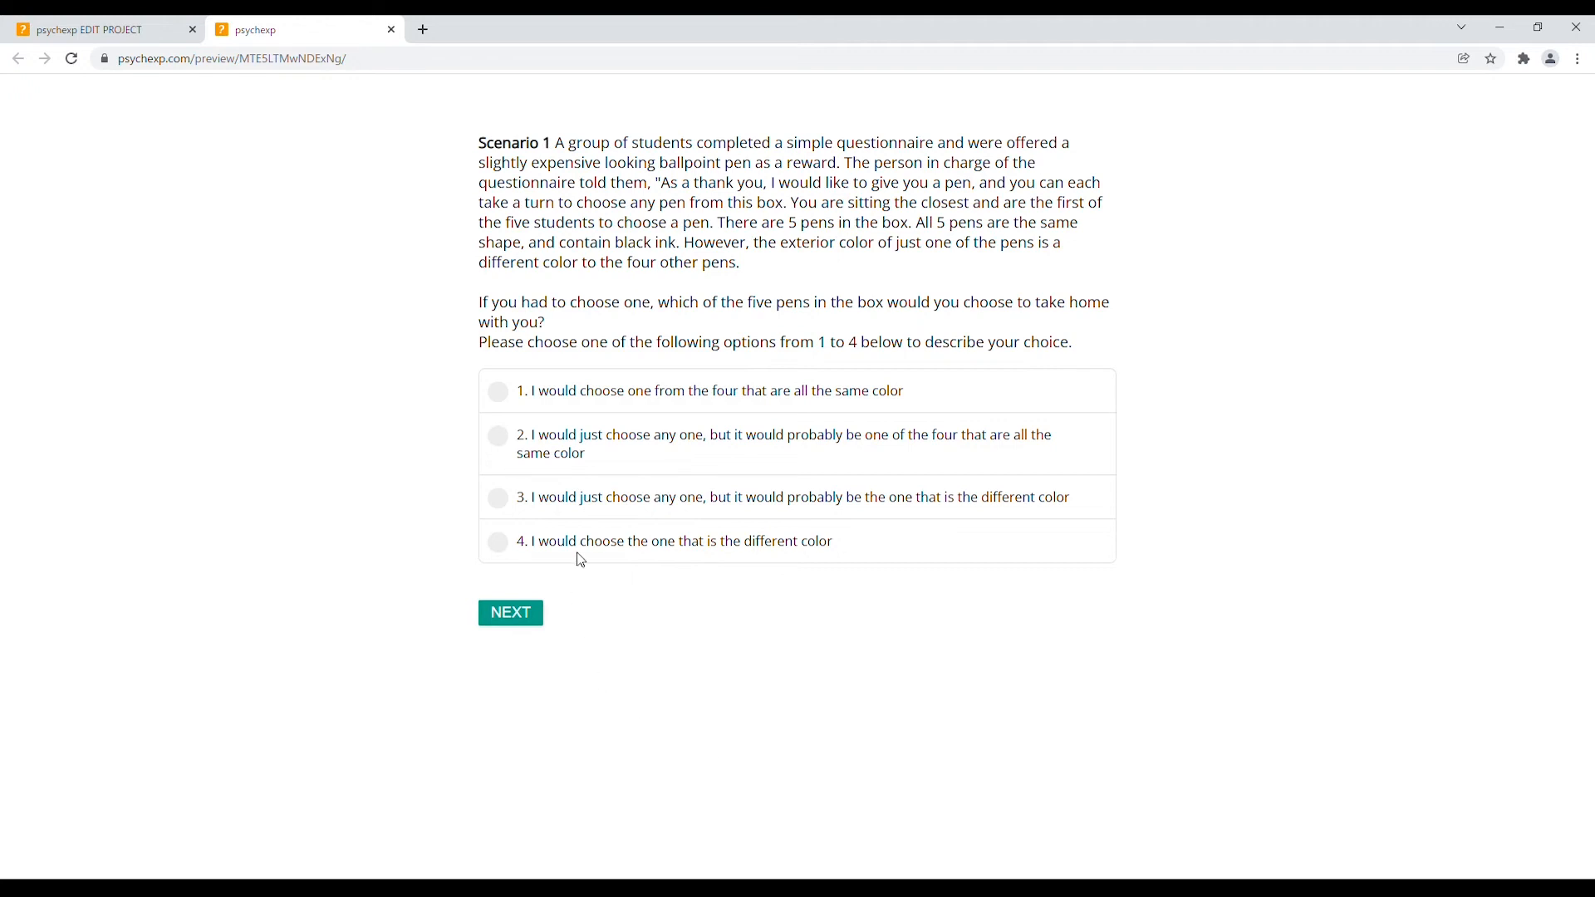
pyautogui.click(585, 446)
pyautogui.click(522, 622)
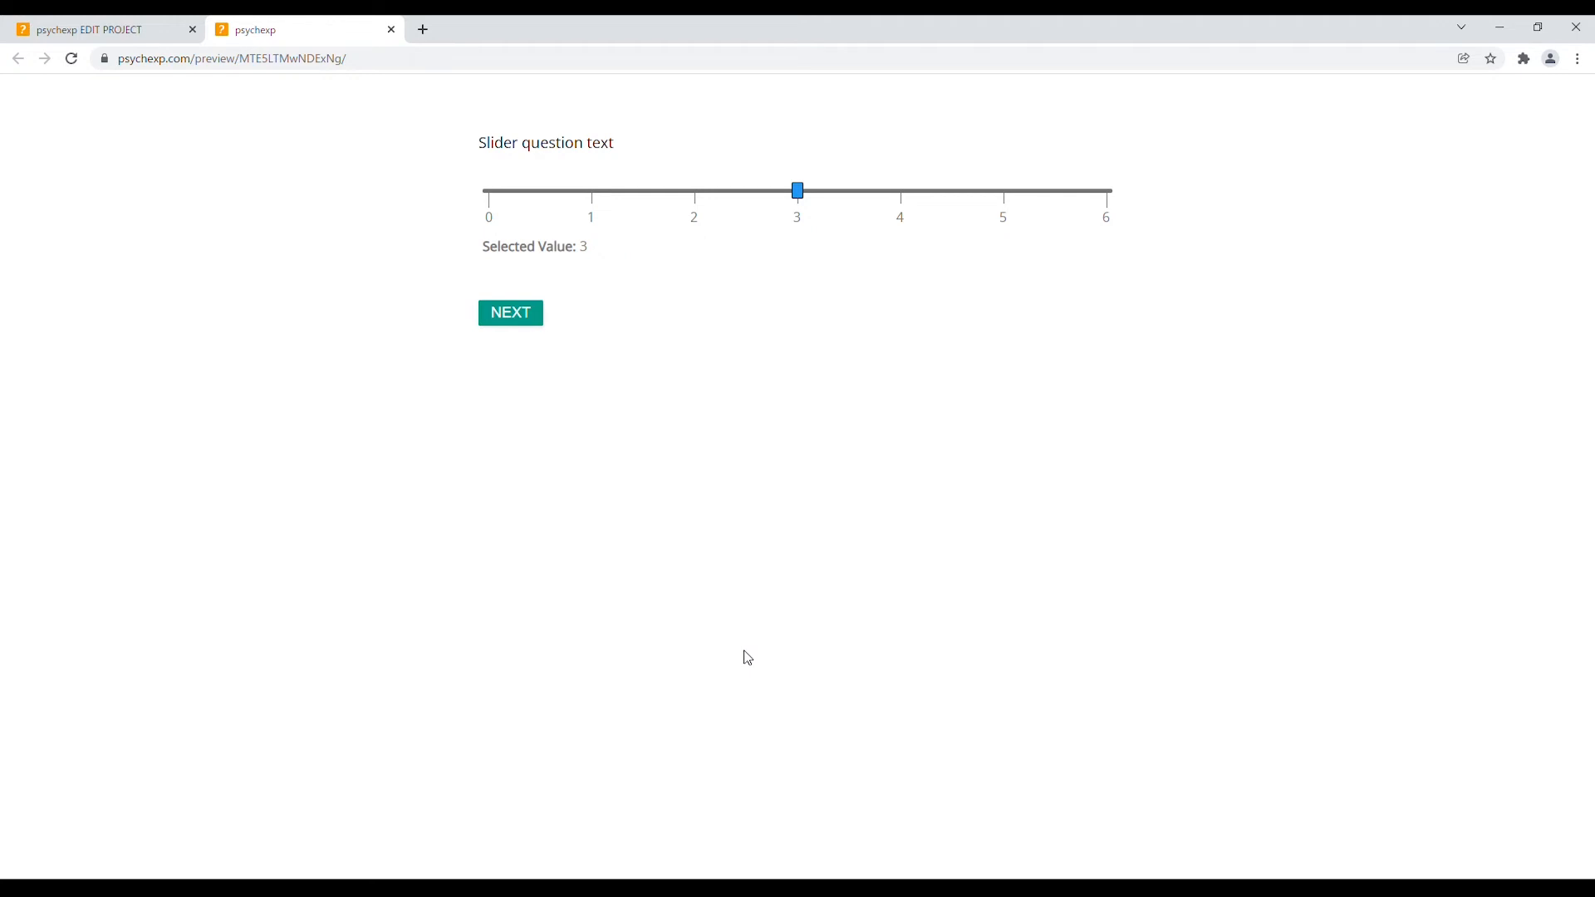
pyautogui.click(392, 30)
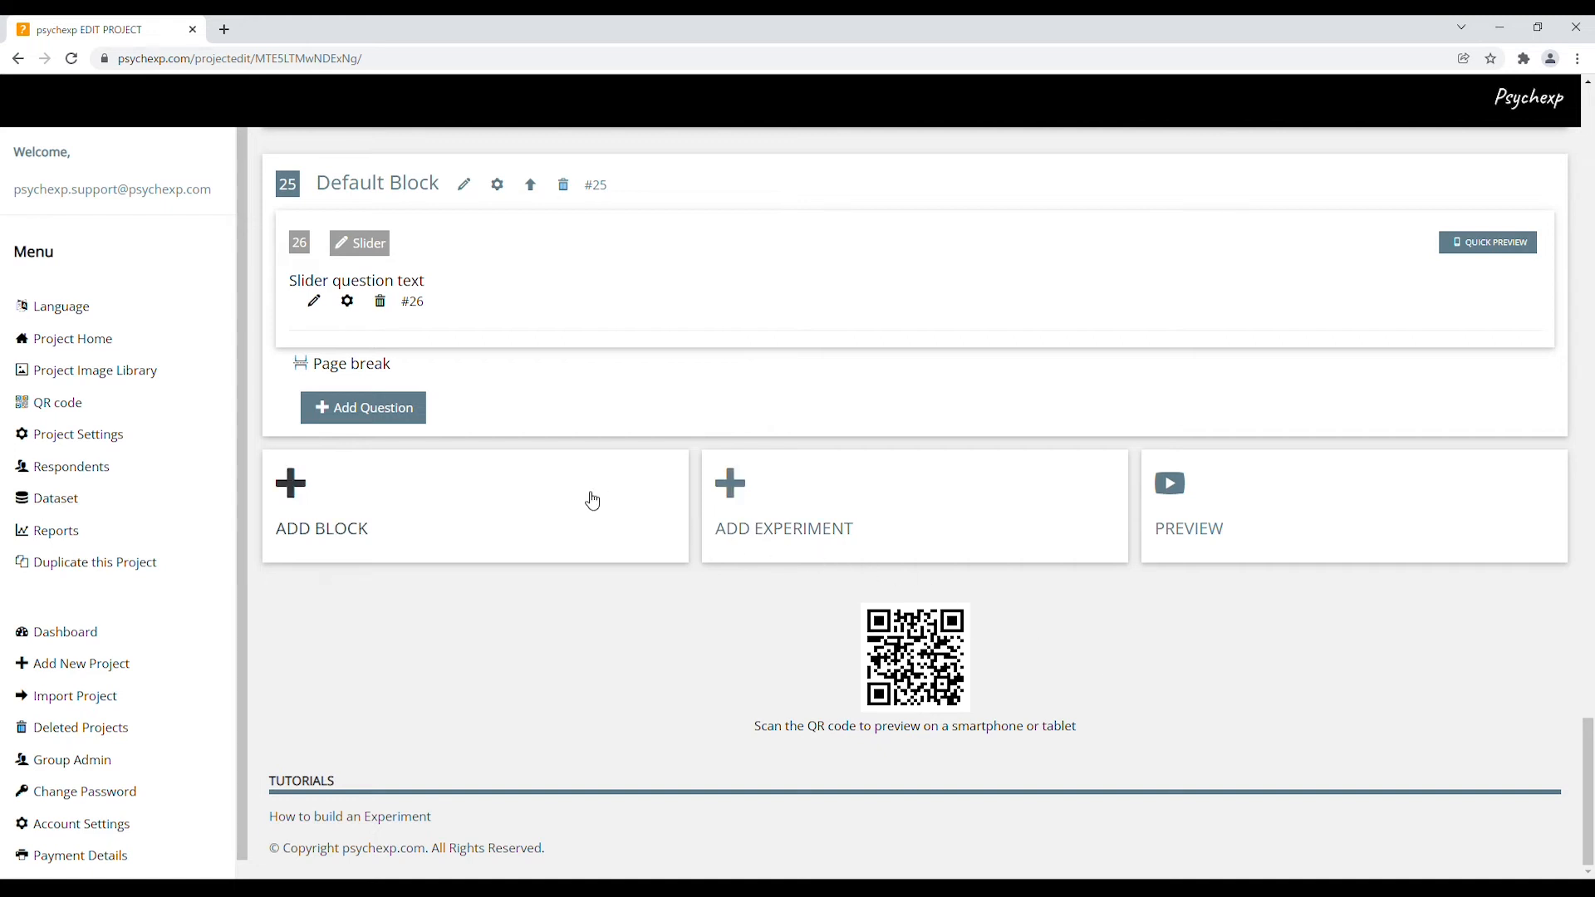
pyautogui.click(161, 410)
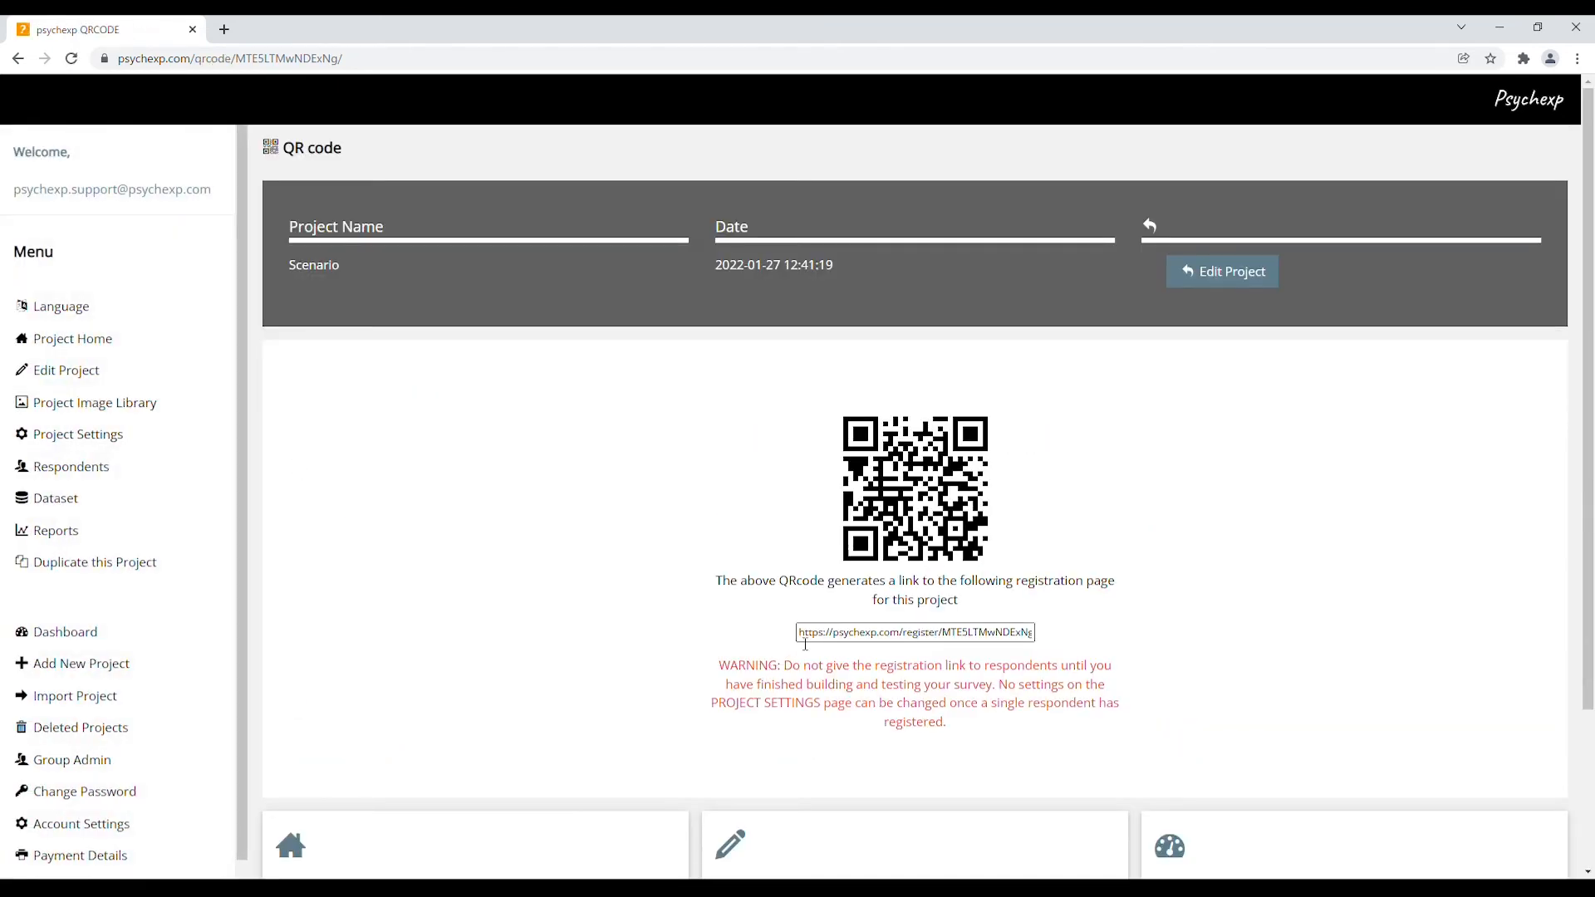
# Select the respondent registration link on the QR code page
pyautogui.moveTo(806, 639); pyautogui.dragTo(1036, 652)
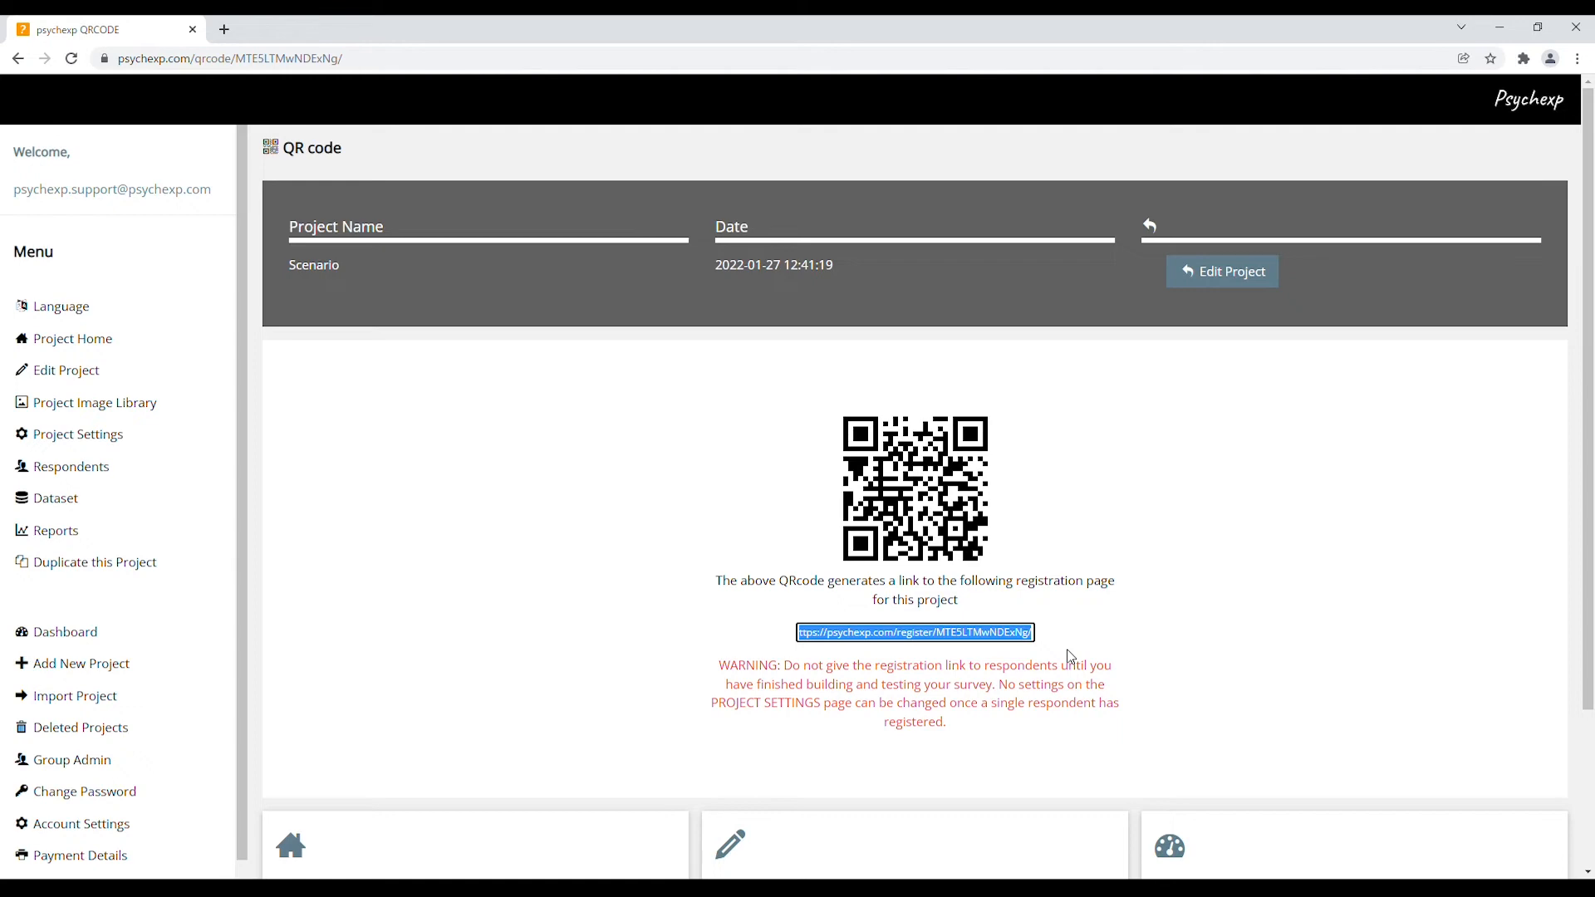
# Review the Basic and ADVANCED settings, highlighting labels such as Registration Page Logo
pyautogui.click(166, 440)
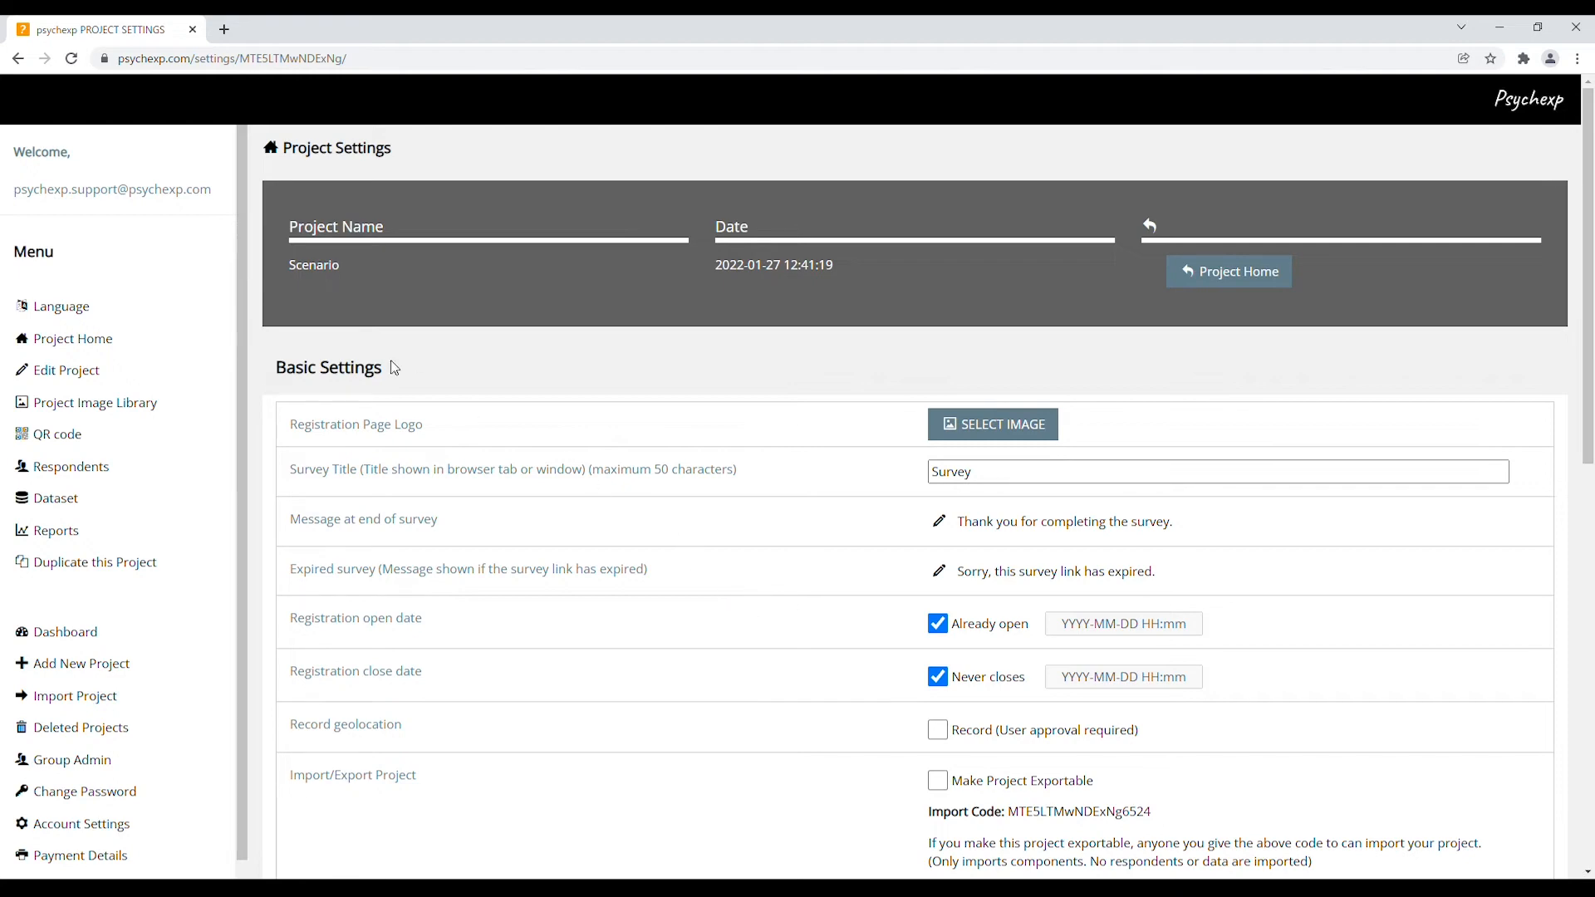
pyautogui.moveTo(279, 371); pyautogui.dragTo(322, 372)
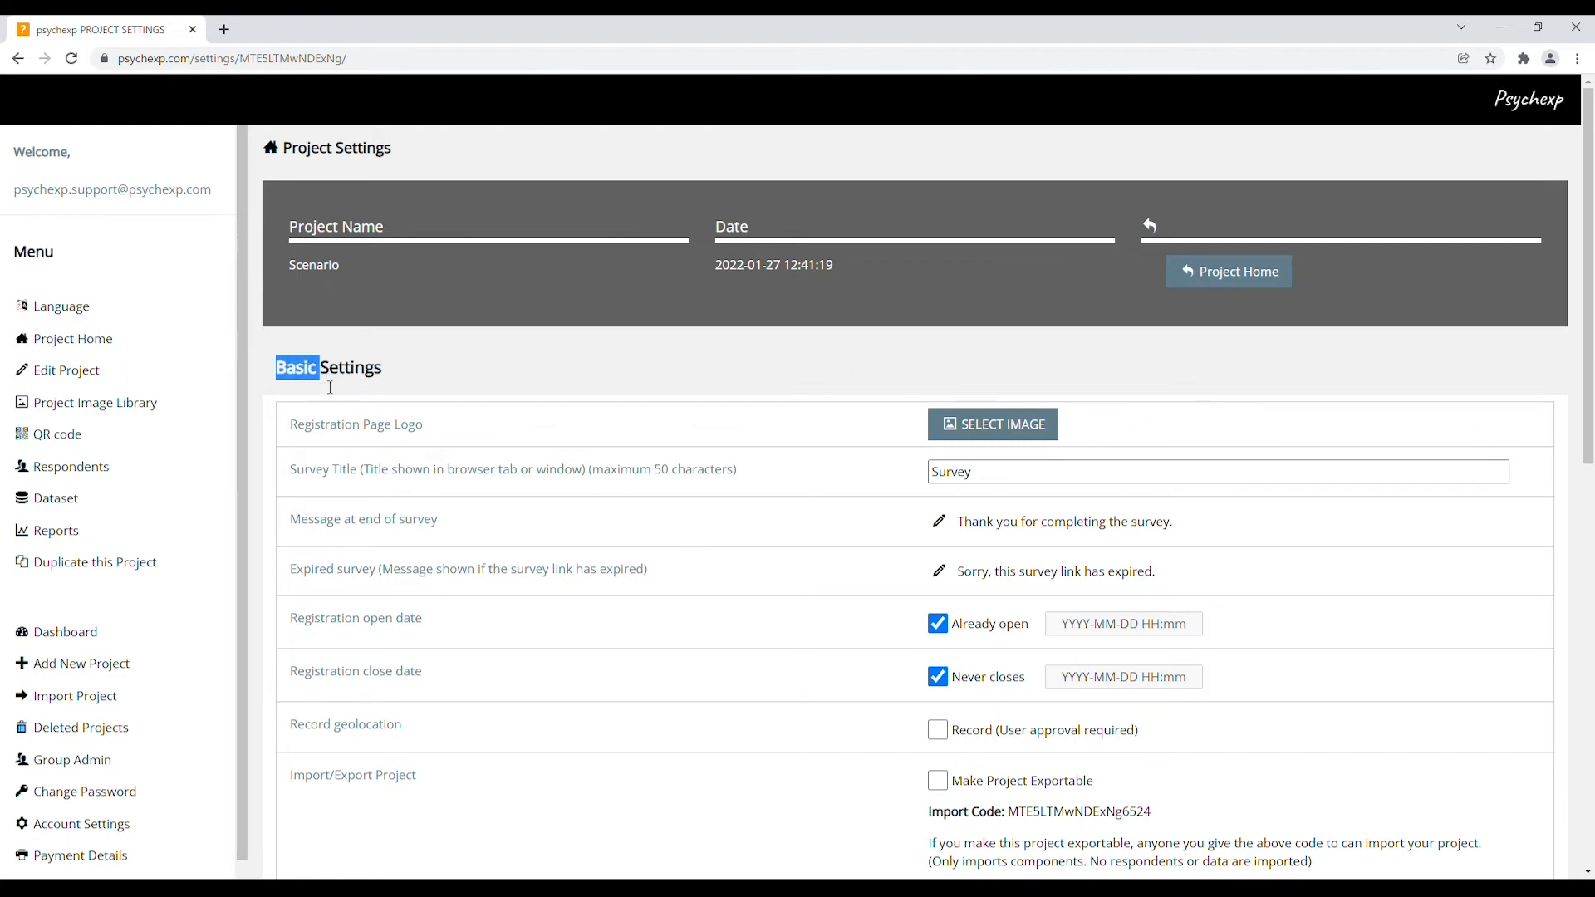
pyautogui.scroll(-3, 419, 690)
pyautogui.moveTo(277, 745); pyautogui.dragTo(371, 756)
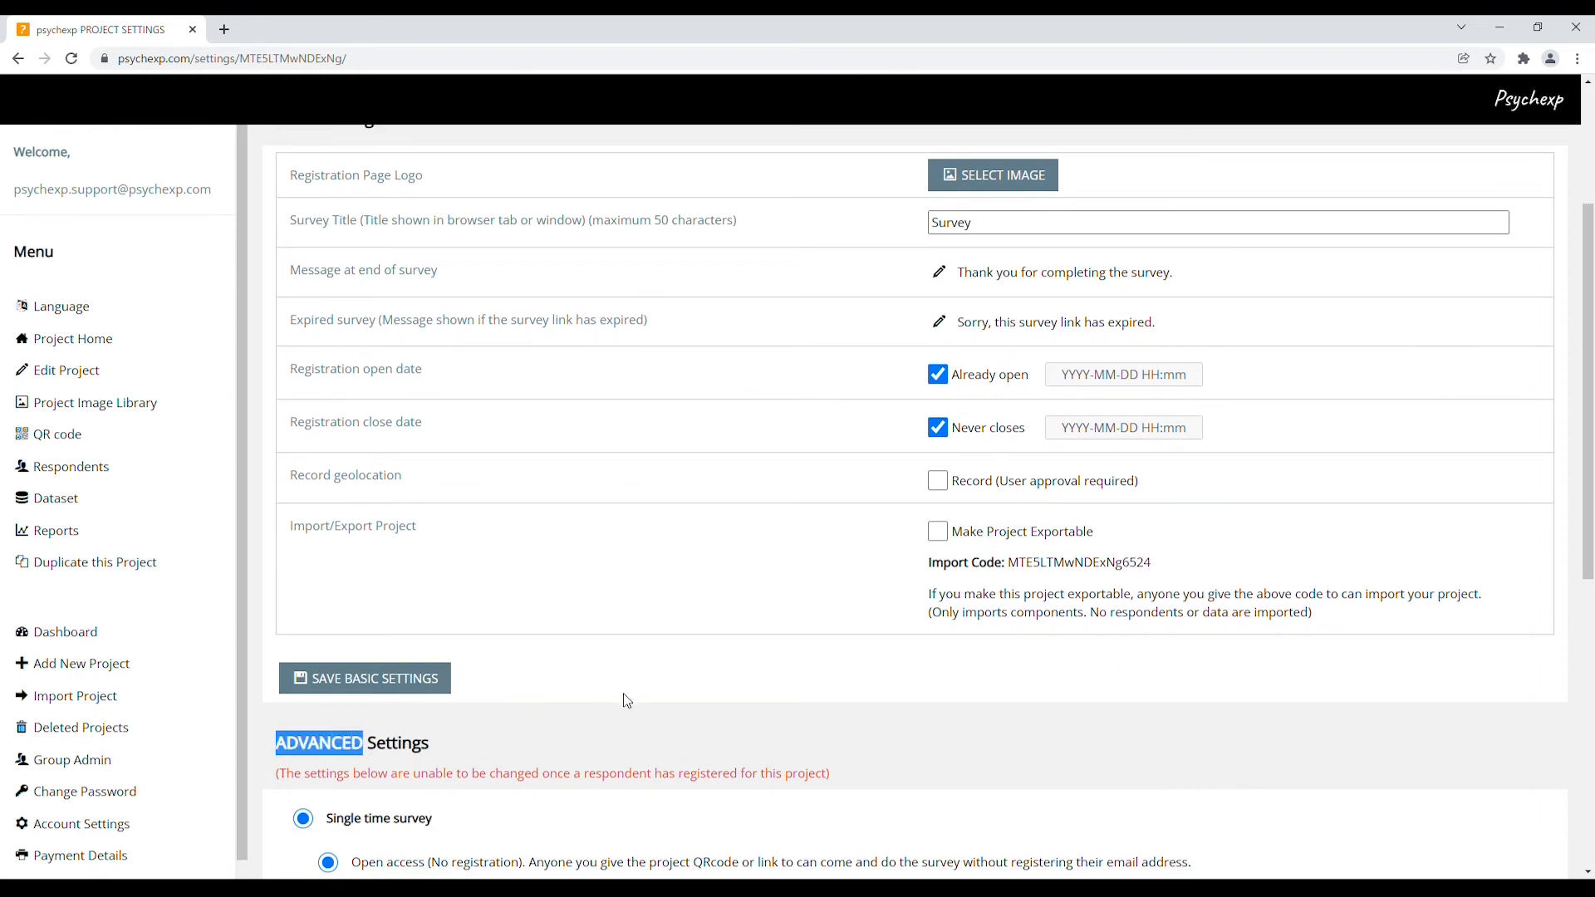
pyautogui.scroll(3, 627, 702)
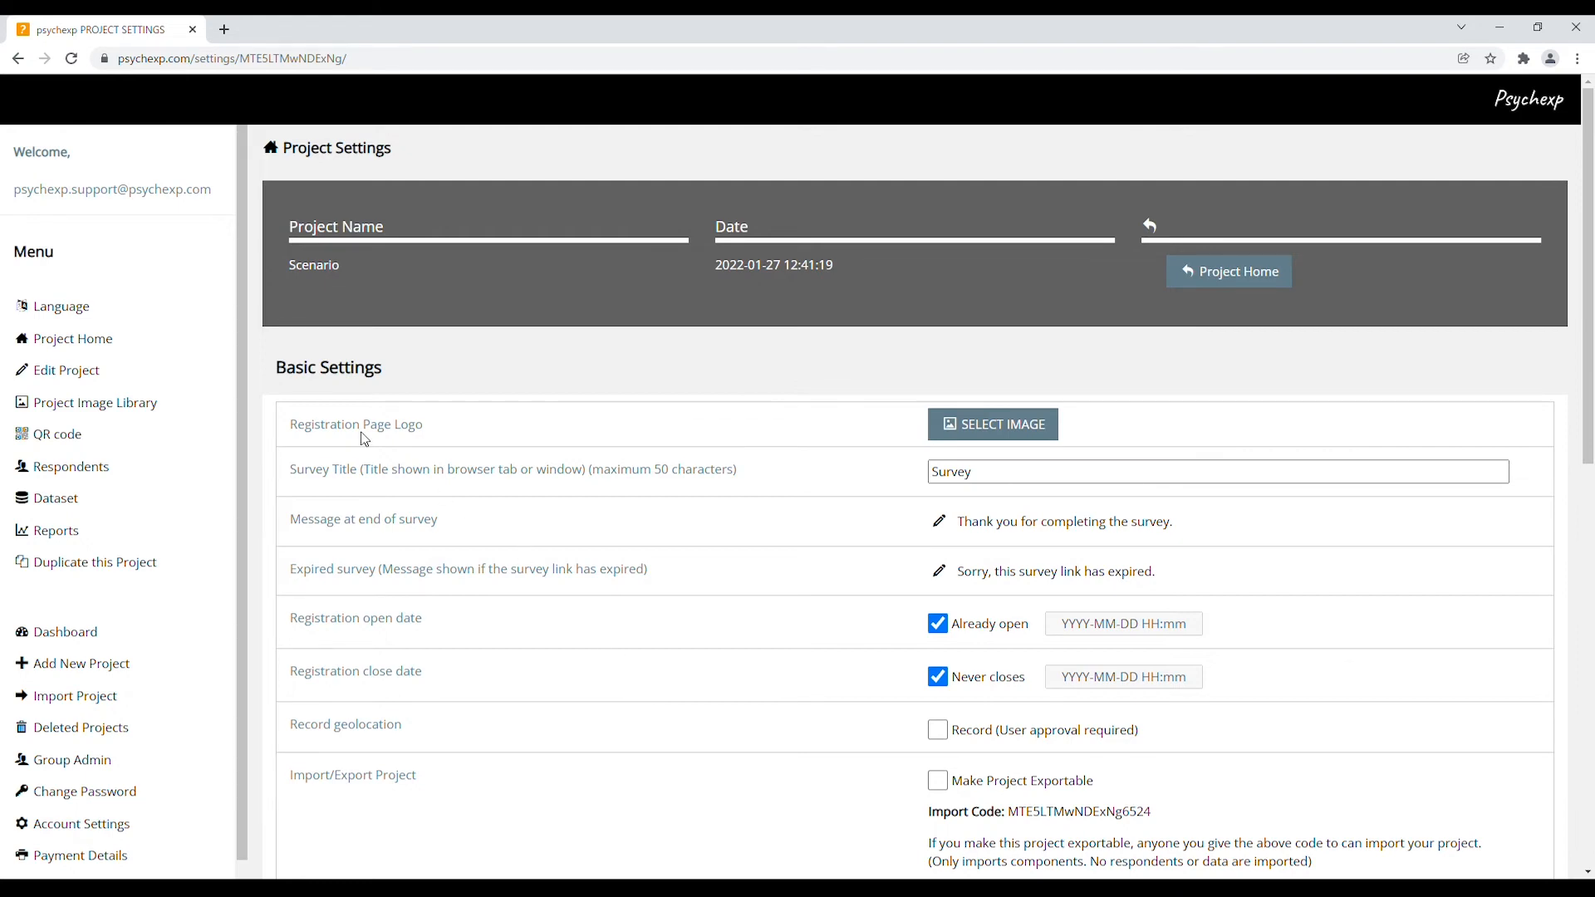
pyautogui.moveTo(290, 425); pyautogui.dragTo(430, 438)
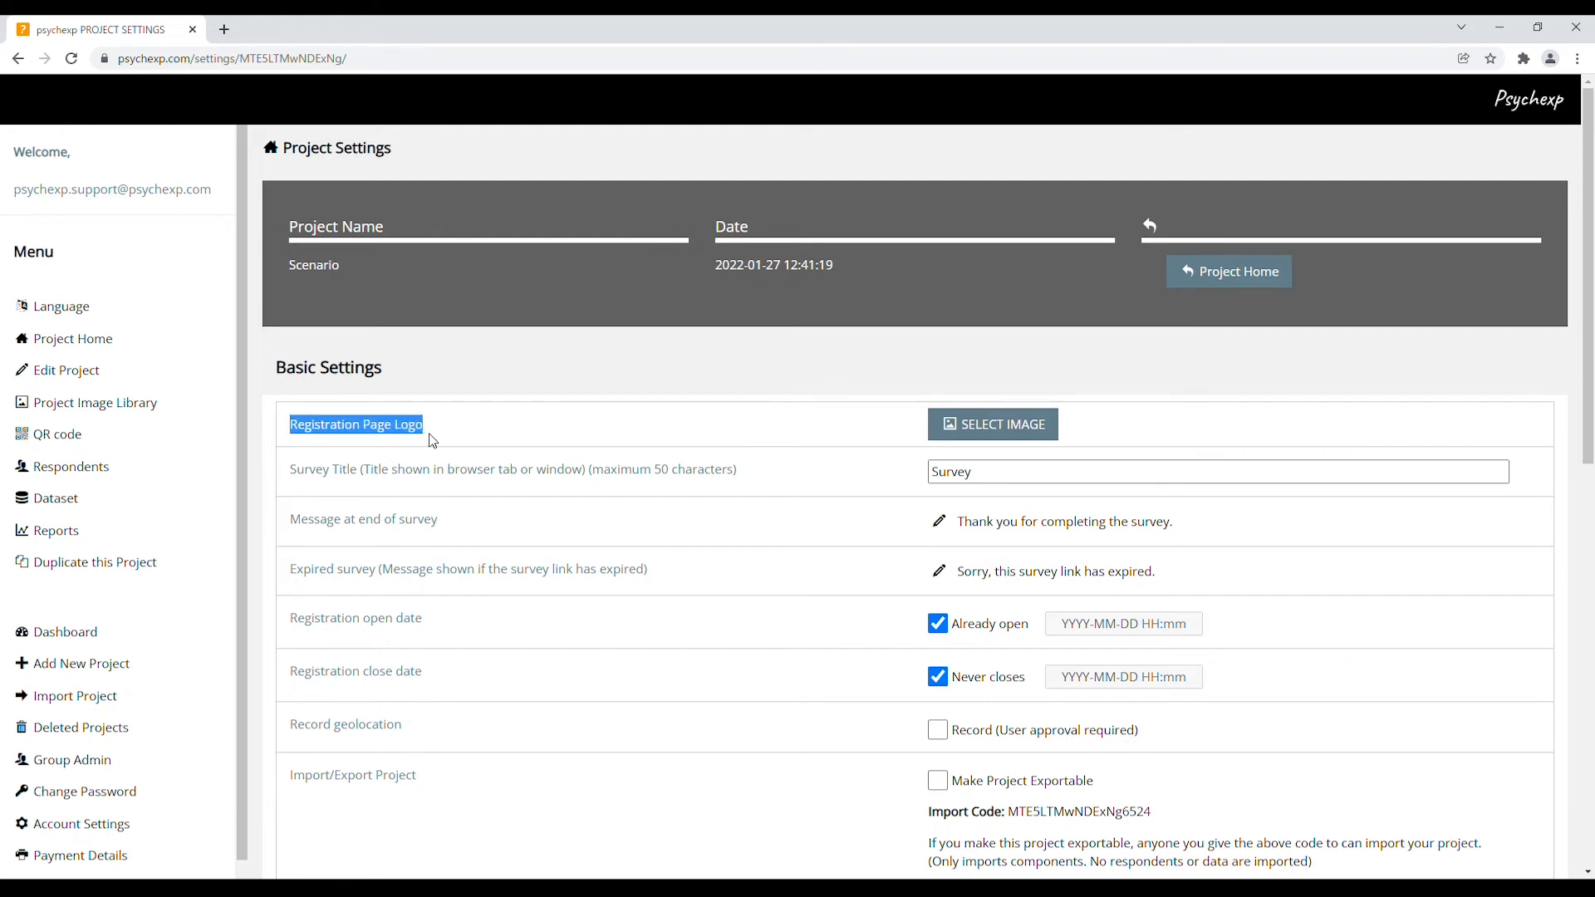
pyautogui.moveTo(290, 523); pyautogui.dragTo(445, 541)
# Switch the survey to Multiple times with Closed access
pyautogui.scroll(-8, 541, 590)
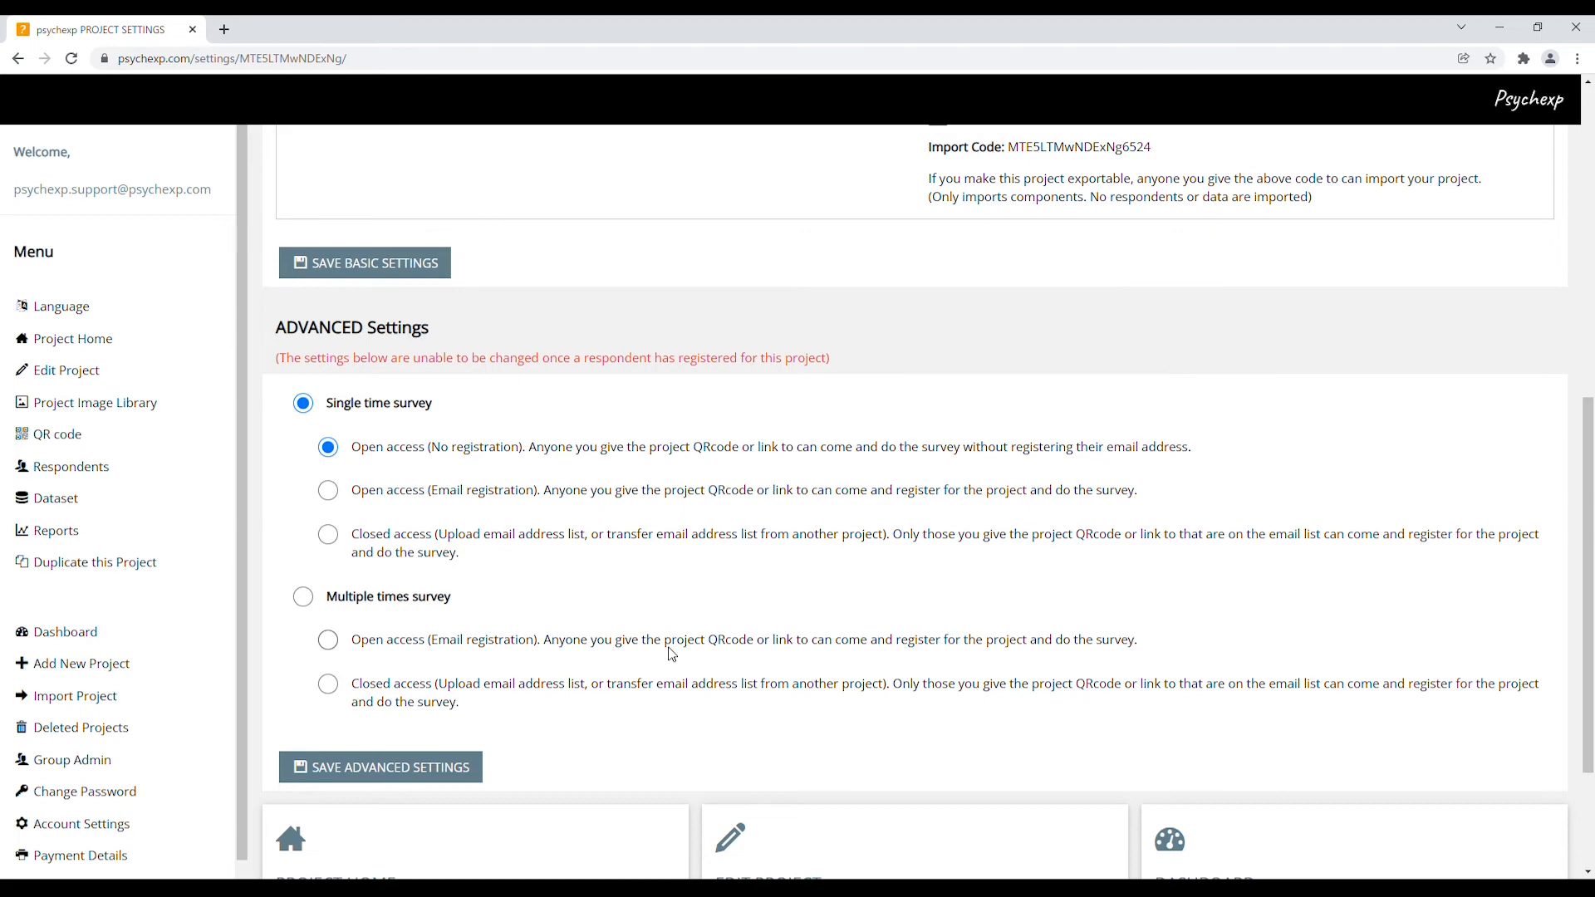
pyautogui.click(329, 641)
pyautogui.click(329, 683)
pyautogui.click(193, 509)
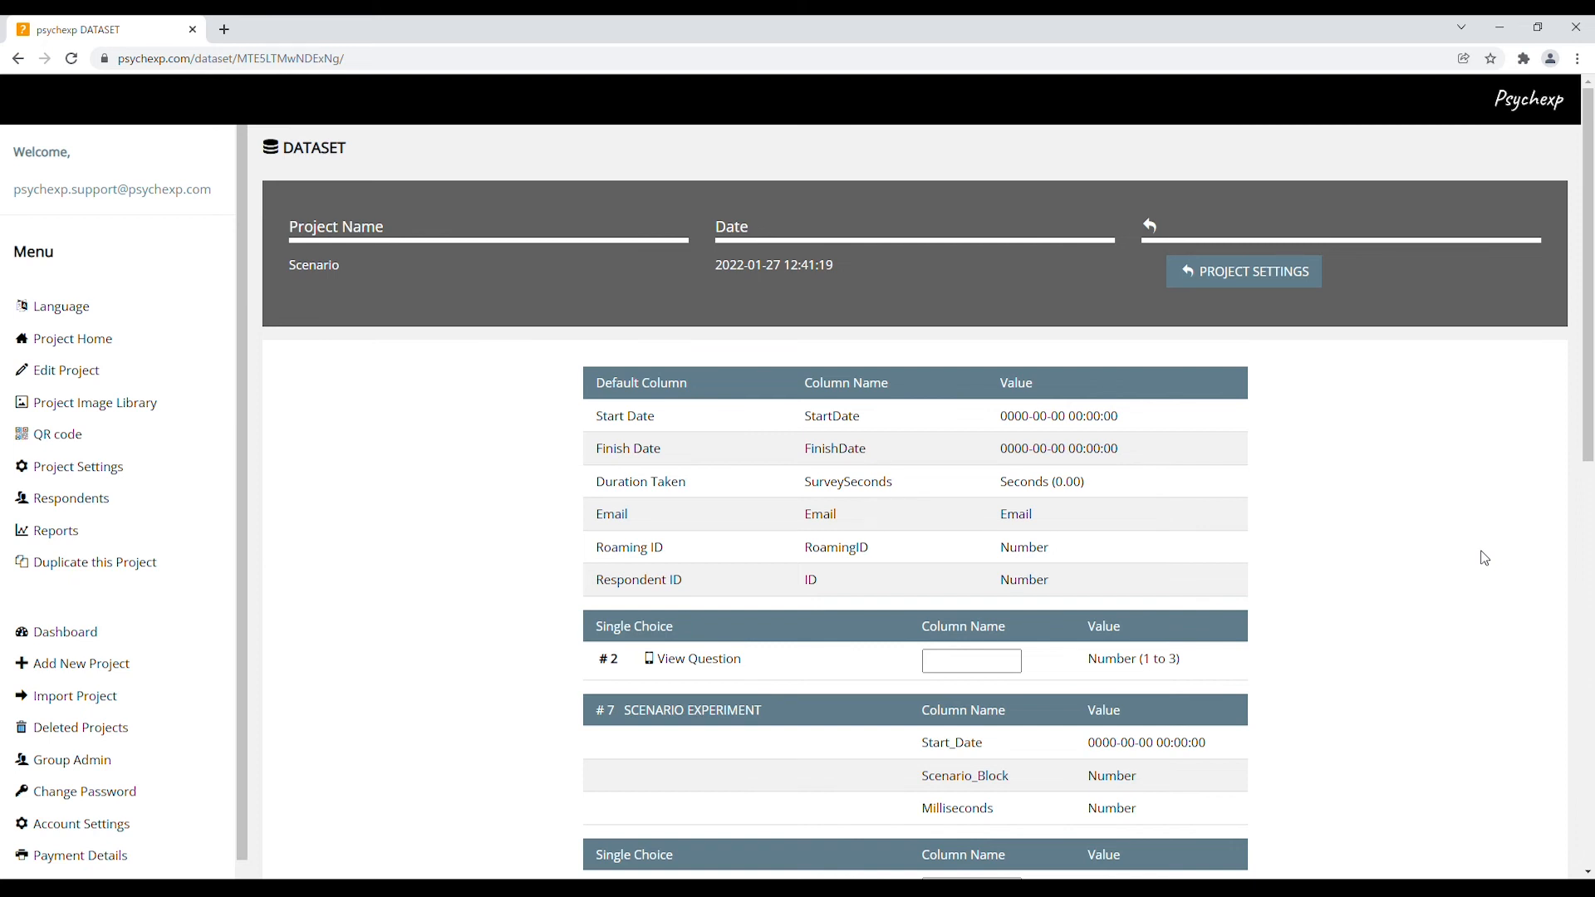
# Scroll down the Dataset page to the question column-name boxes
pyautogui.scroll(-5, 1483, 555)
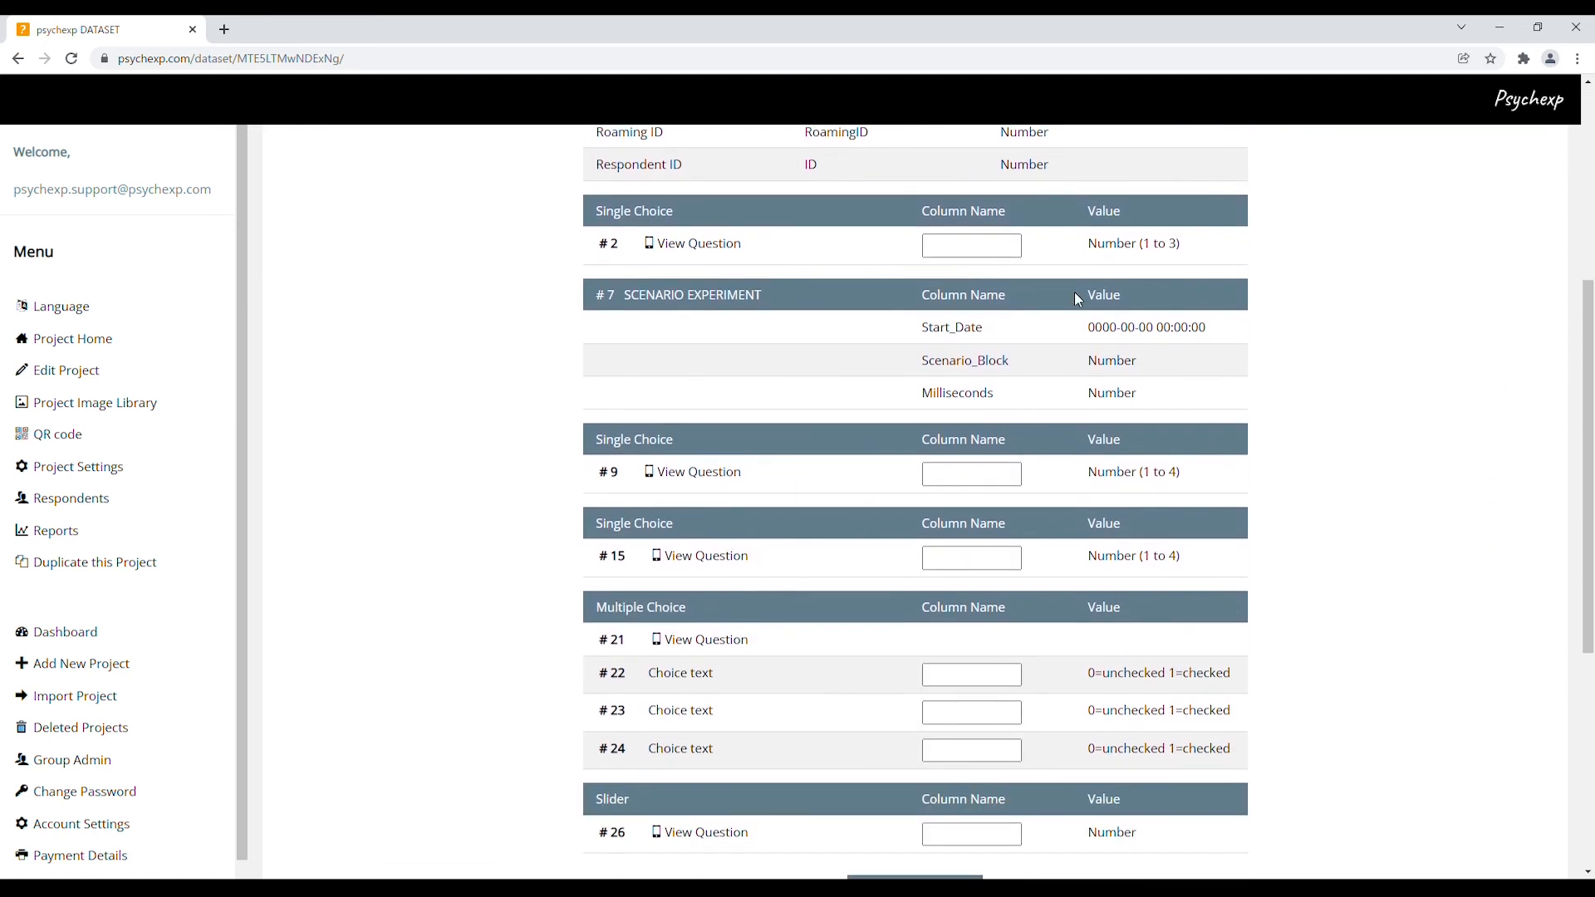
# Name the dataset columns for questions #2, #9, #15 and #22 as a1, a2, a3 and a4
pyautogui.click(977, 247)
pyautogui.write('a1')
pyautogui.click(969, 474)
pyautogui.write('a2')
pyautogui.click(960, 568)
pyautogui.write('a3')
pyautogui.click(970, 675)
pyautogui.write('a4')
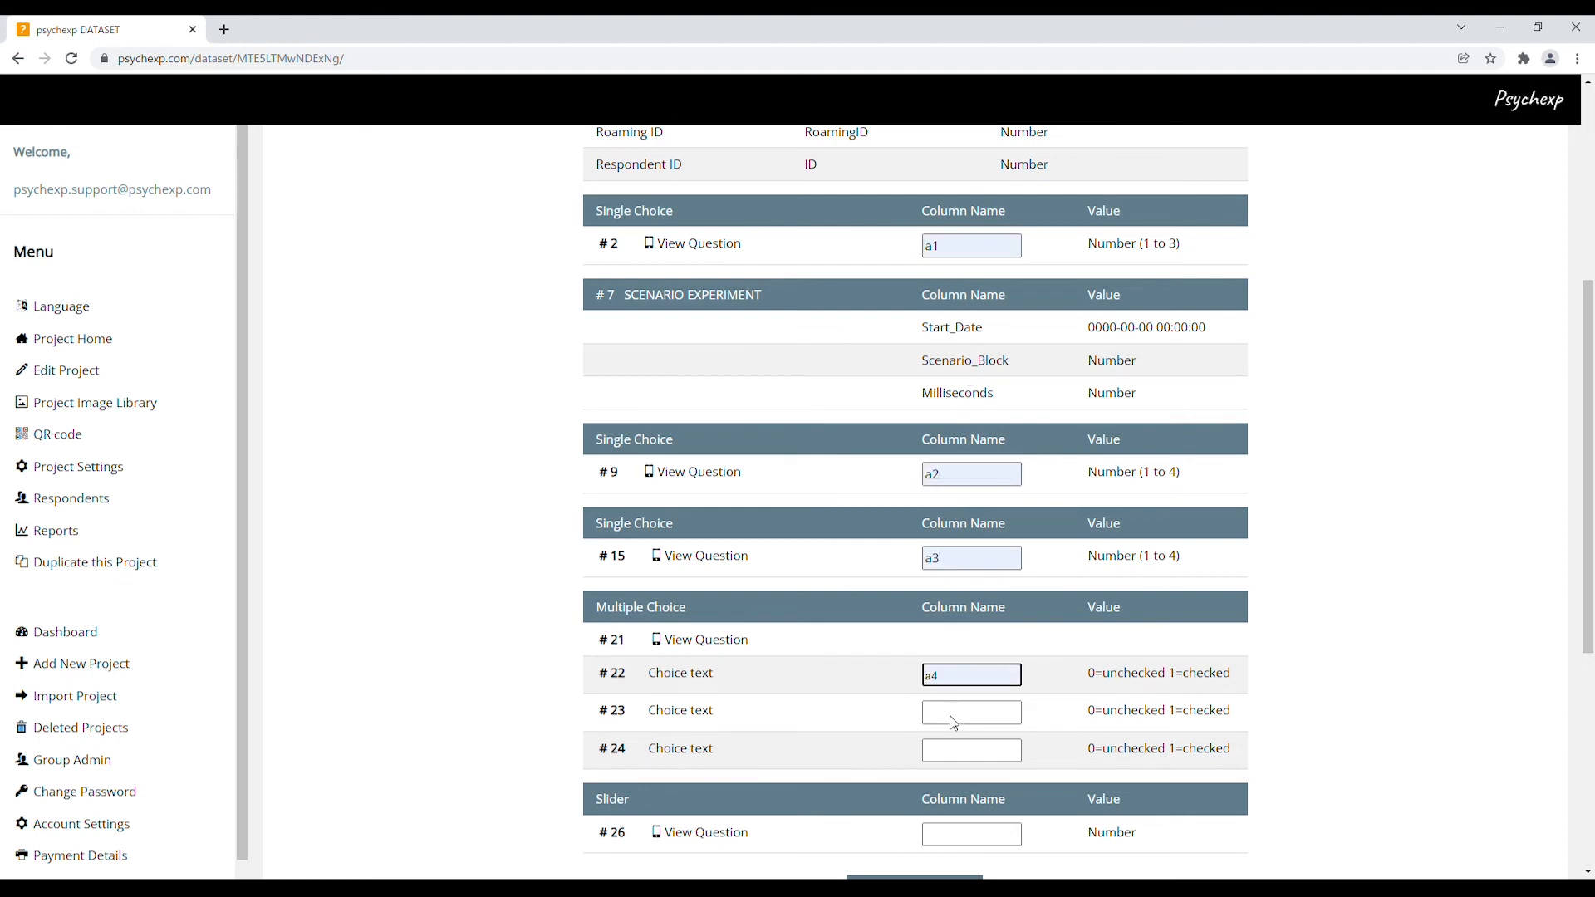
# Name columns #23, #24 and #26 as a5, a6 and a7, then save the changes
pyautogui.click(956, 752)
pyautogui.click(952, 722)
pyautogui.write('a5')
pyautogui.click(955, 760)
pyautogui.write('a6')
pyautogui.click(964, 836)
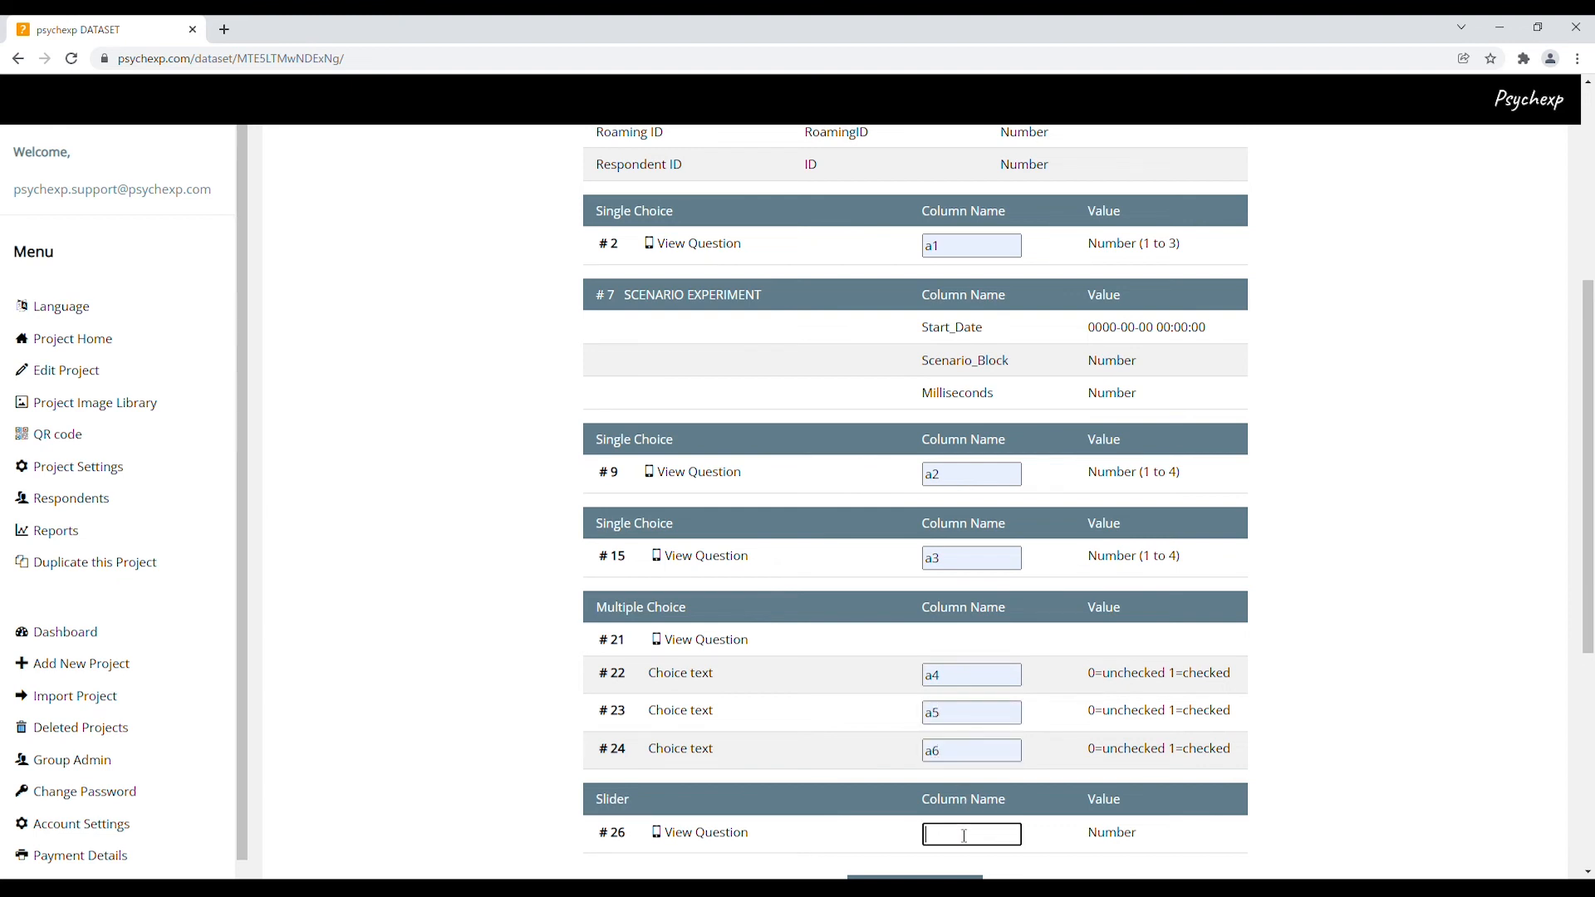
pyautogui.write('a7')
pyautogui.scroll(-2, 1375, 684)
pyautogui.scroll(-1, 1378, 686)
pyautogui.click(919, 641)
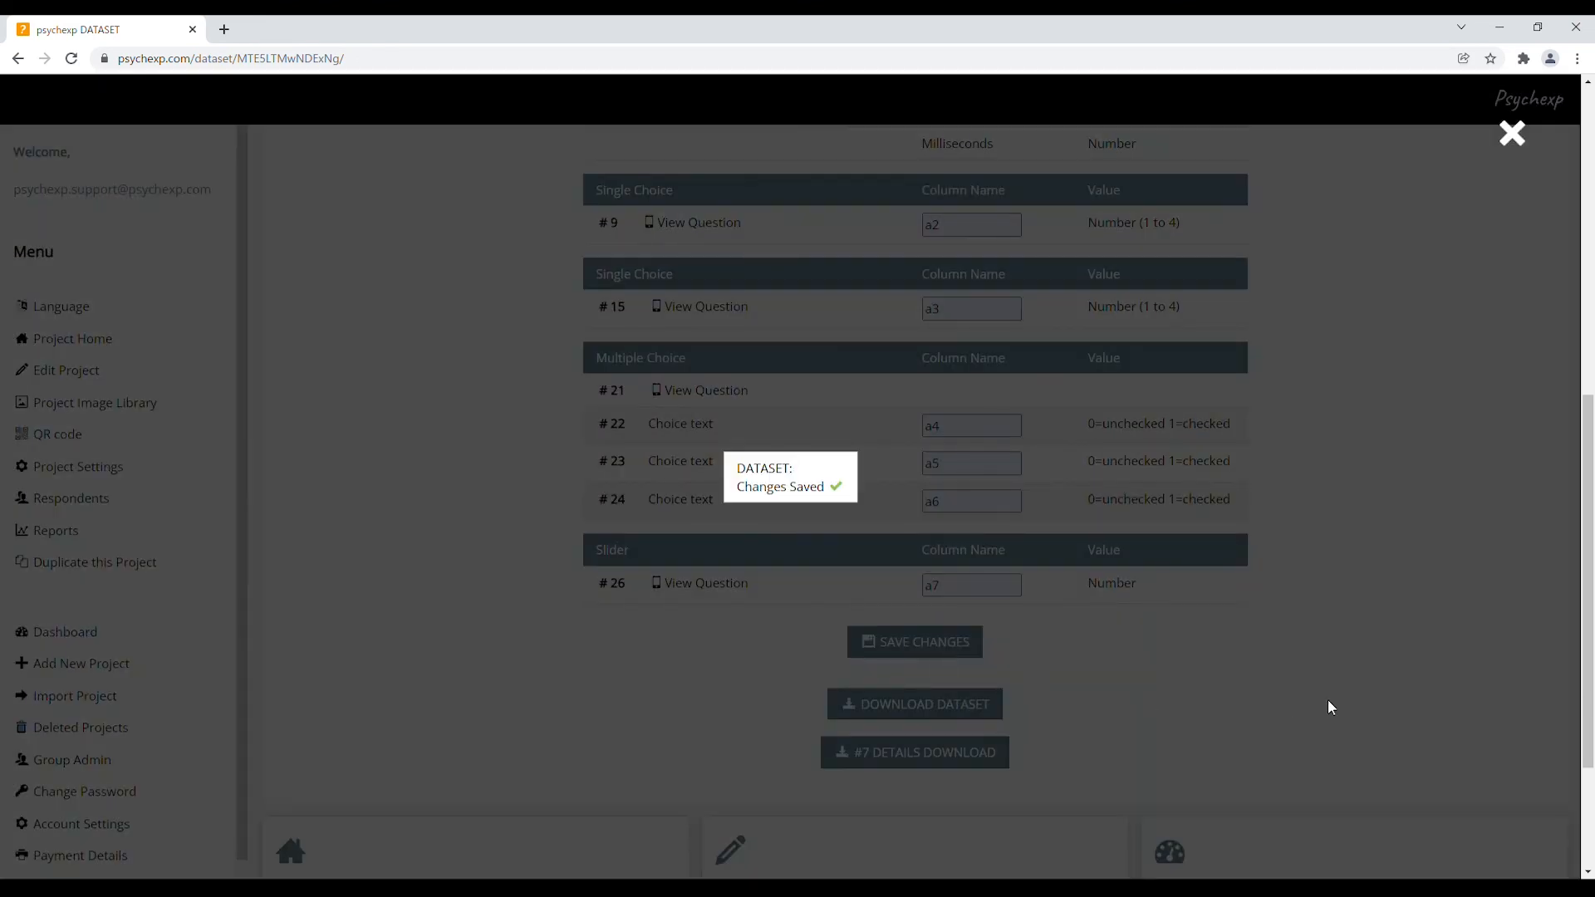